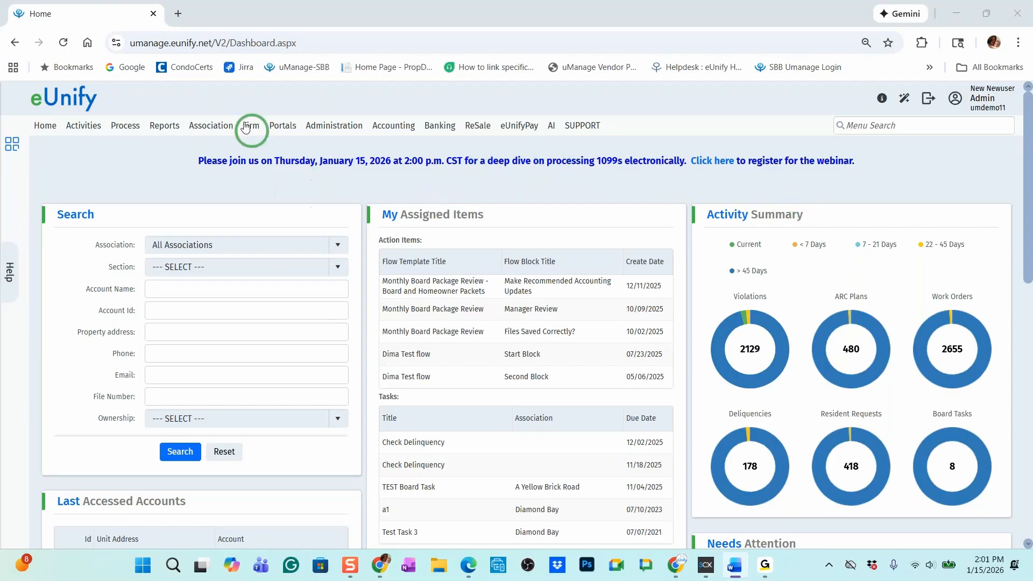
Open the firm's management page and display its Preferences
mouse_move(251, 127)
click(268, 153)
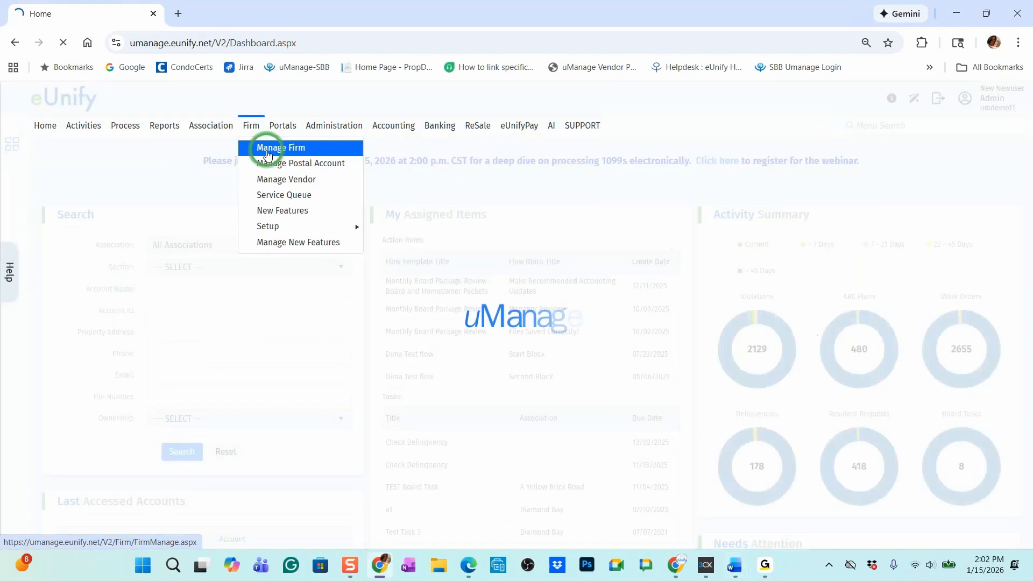
click(301, 178)
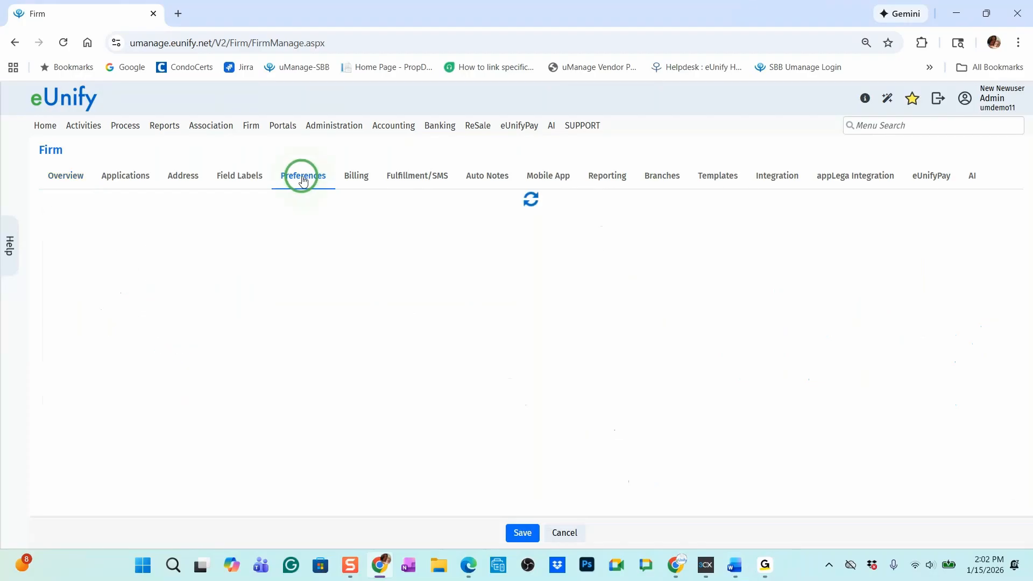
scroll(313, 279, down, 20)
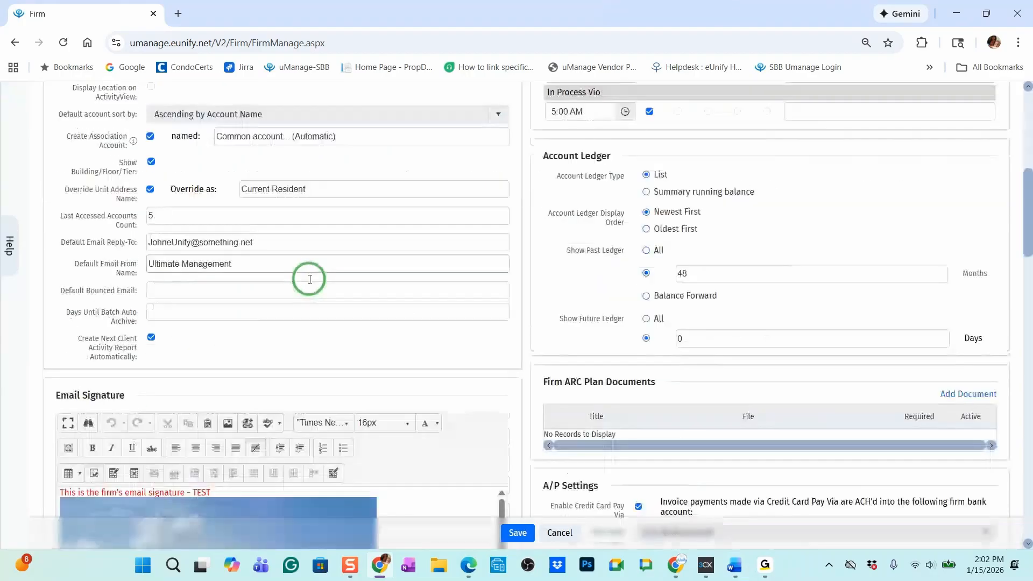
Review the A/P Settings and 1096 Settings in the firm preferences and save the preferences
scroll(310, 280, down, 10)
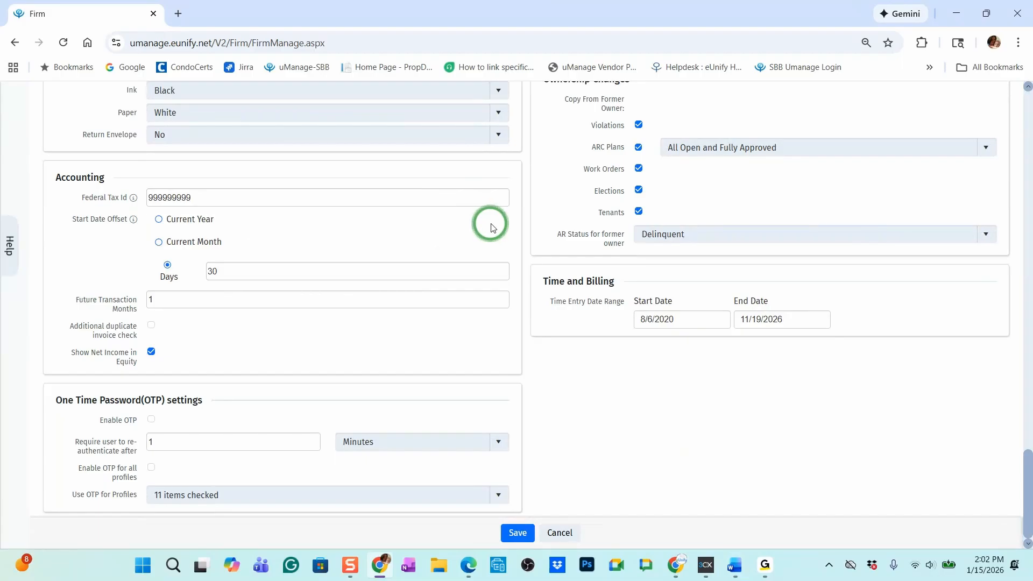
scroll(491, 227, up, 15)
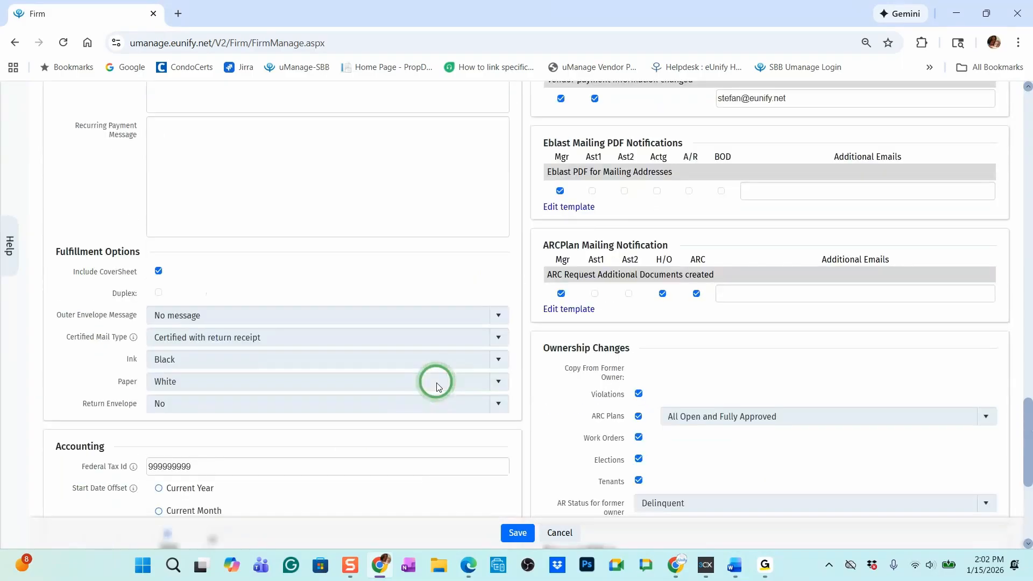
scroll(713, 370, up, 4)
scroll(714, 369, down, 3)
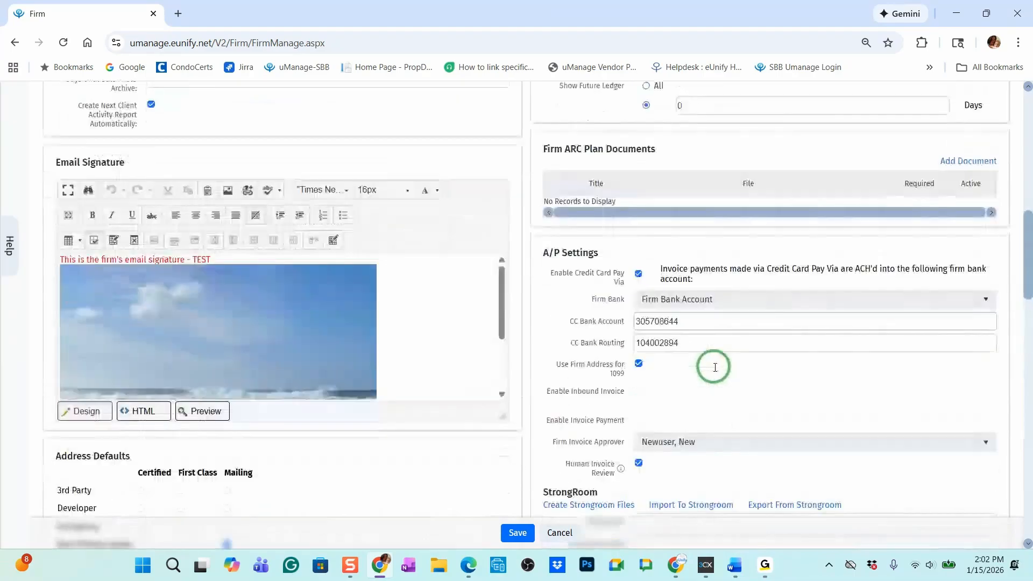
scroll(721, 320, up, 2)
scroll(650, 363, down, 5)
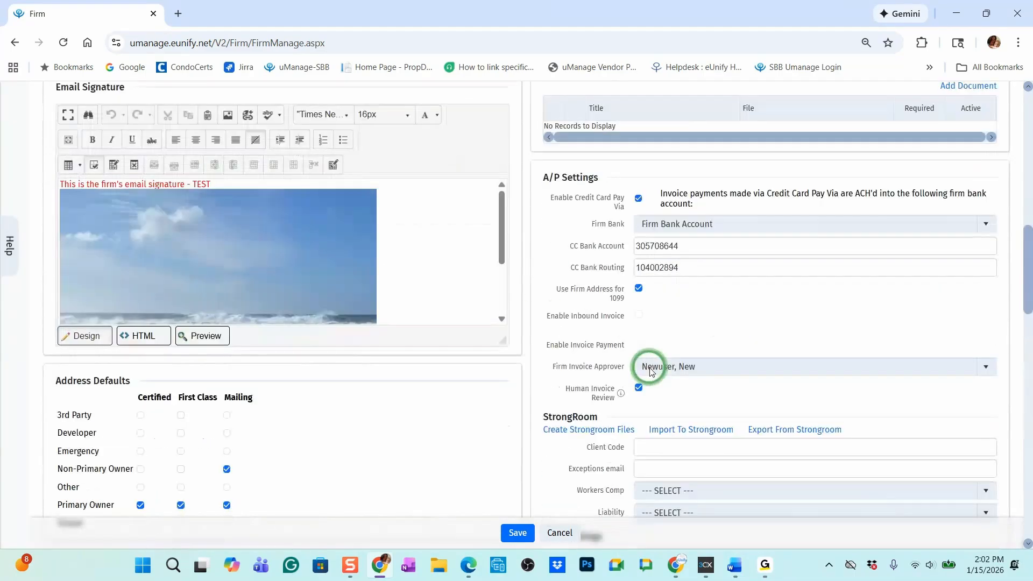
scroll(631, 315, down, 3)
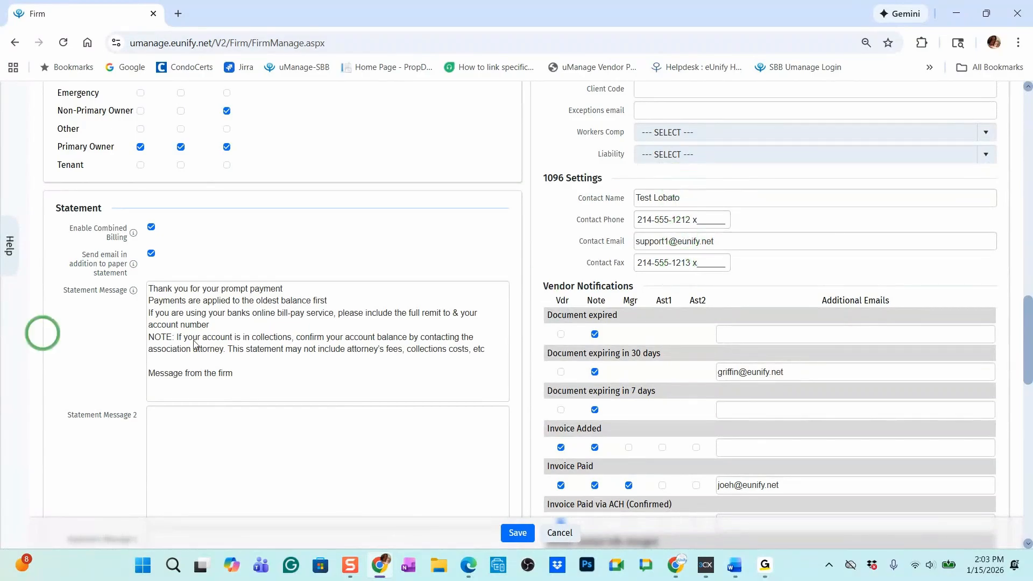
click(511, 532)
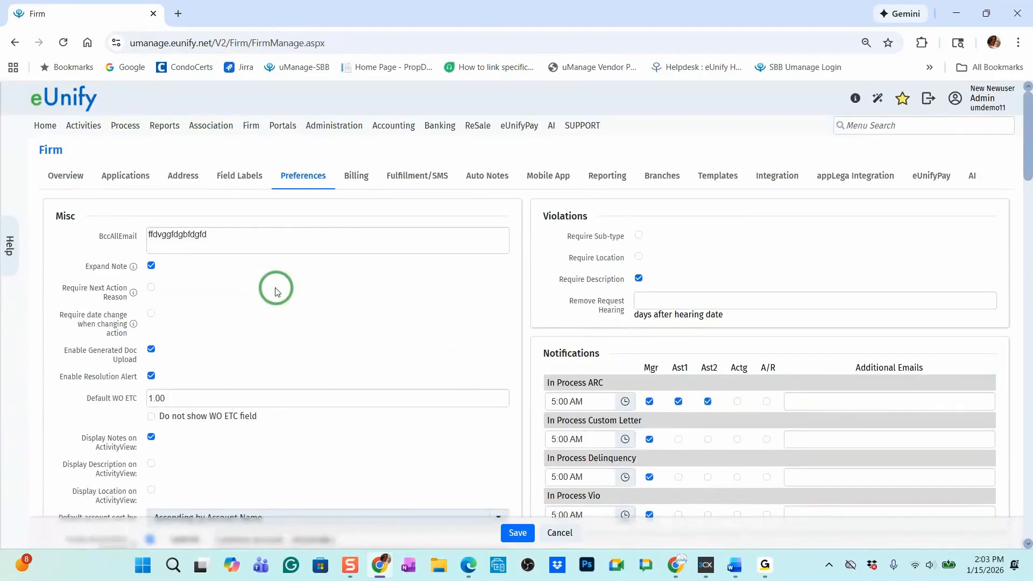
Open the list of managed associations and sort it by Id in descending order
mouse_move(224, 129)
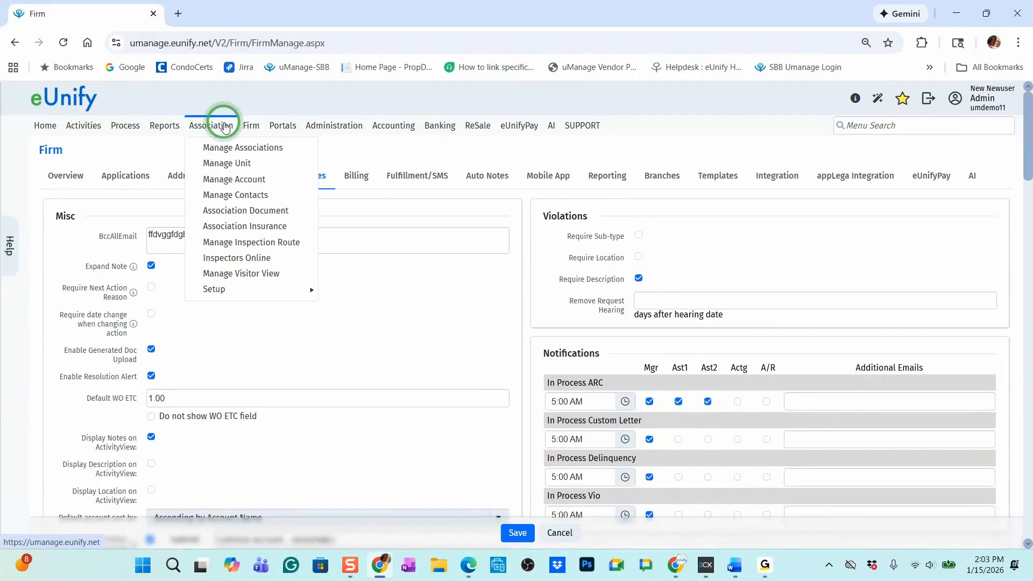
click(227, 153)
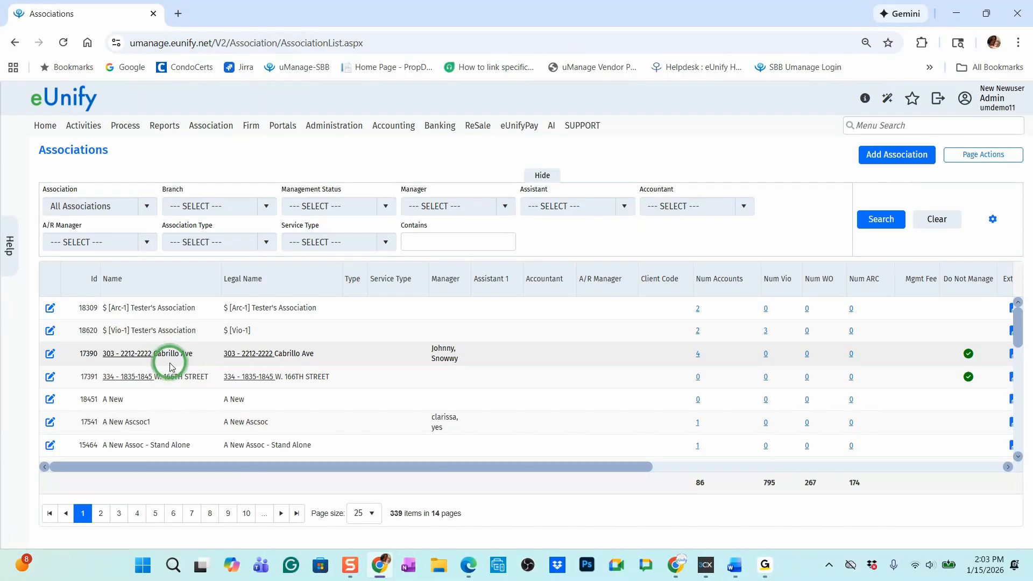
click(93, 281)
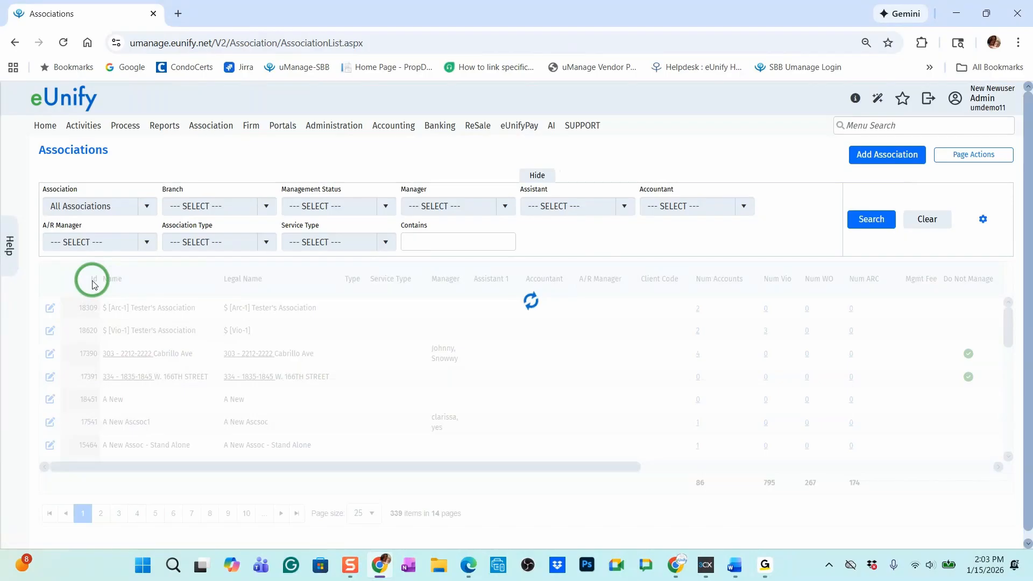
click(92, 283)
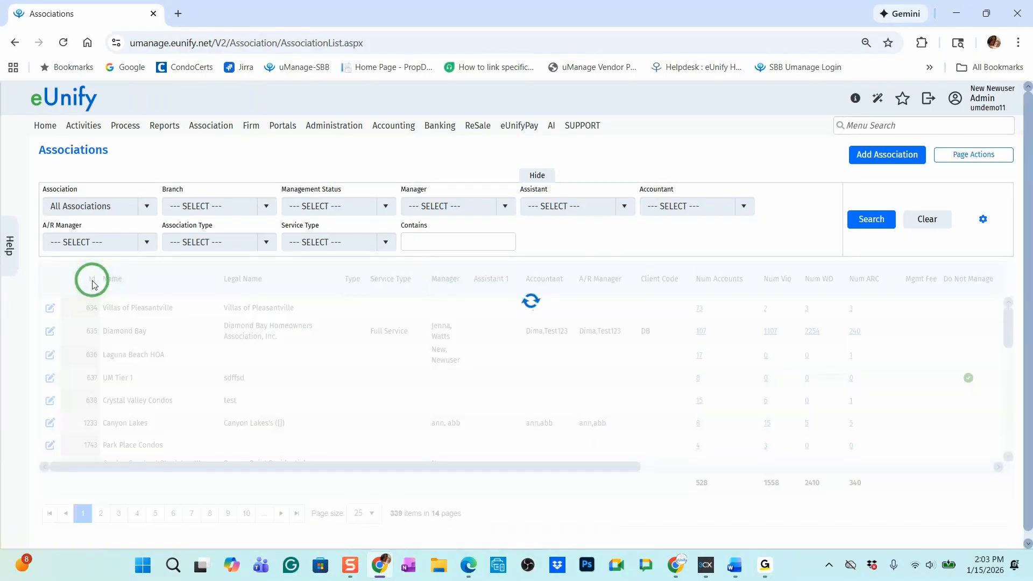
Open the $ [Vio-1] Tester's Association record for editing and review its Federal Tax Id and address fields
click(50, 308)
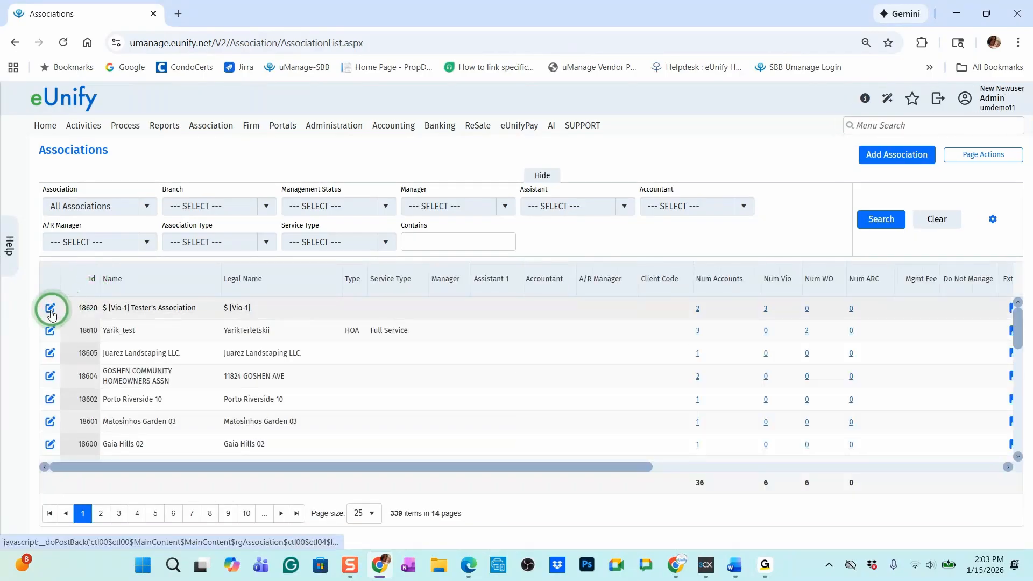
click(264, 351)
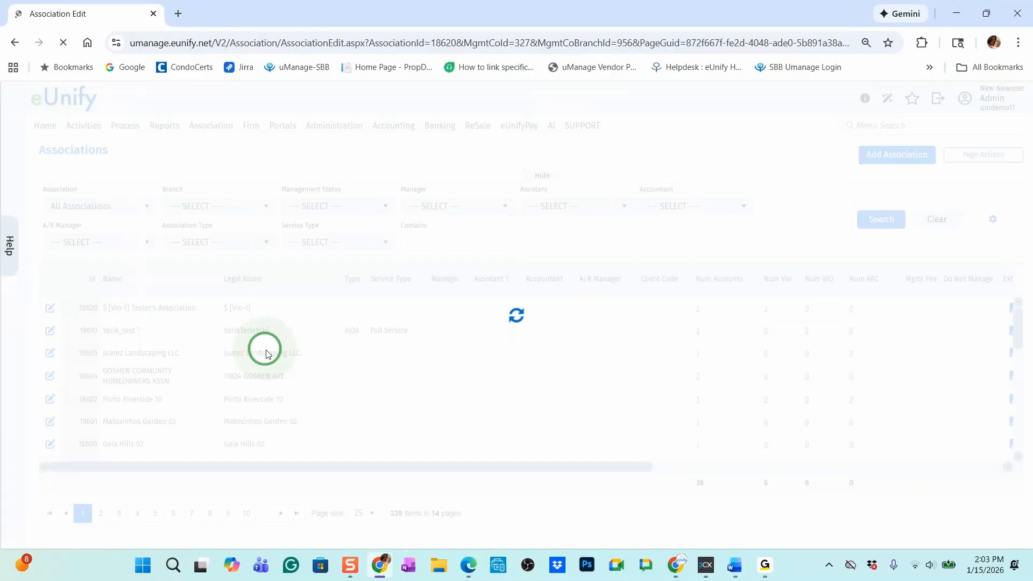
click(257, 352)
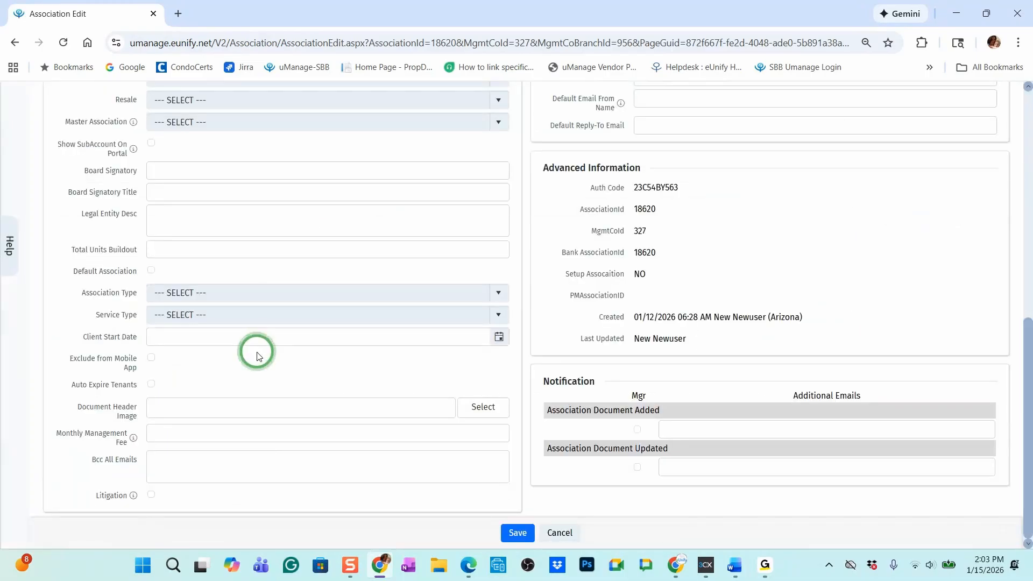
scroll(257, 356, up, 8)
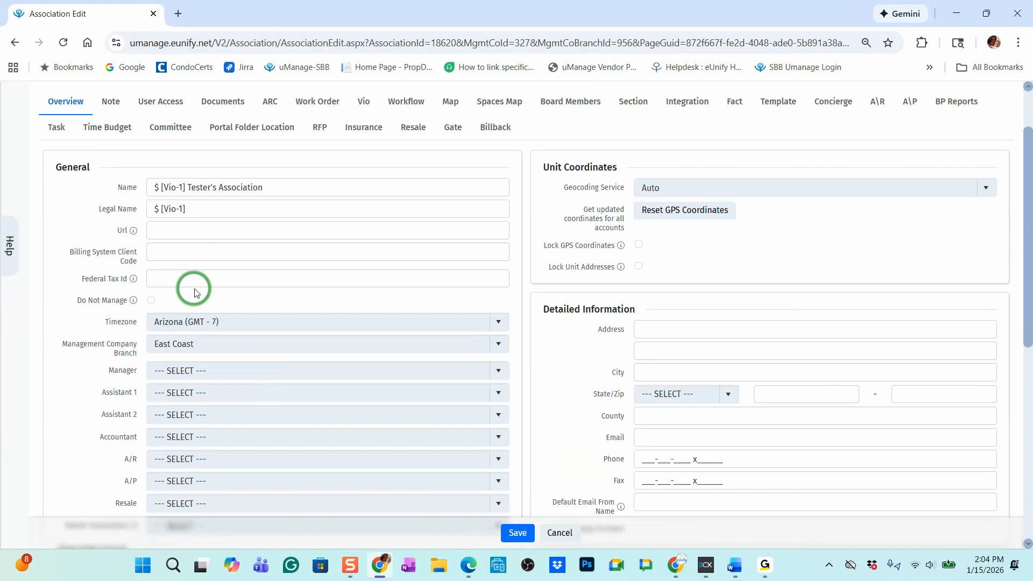
scroll(695, 188, down, 2)
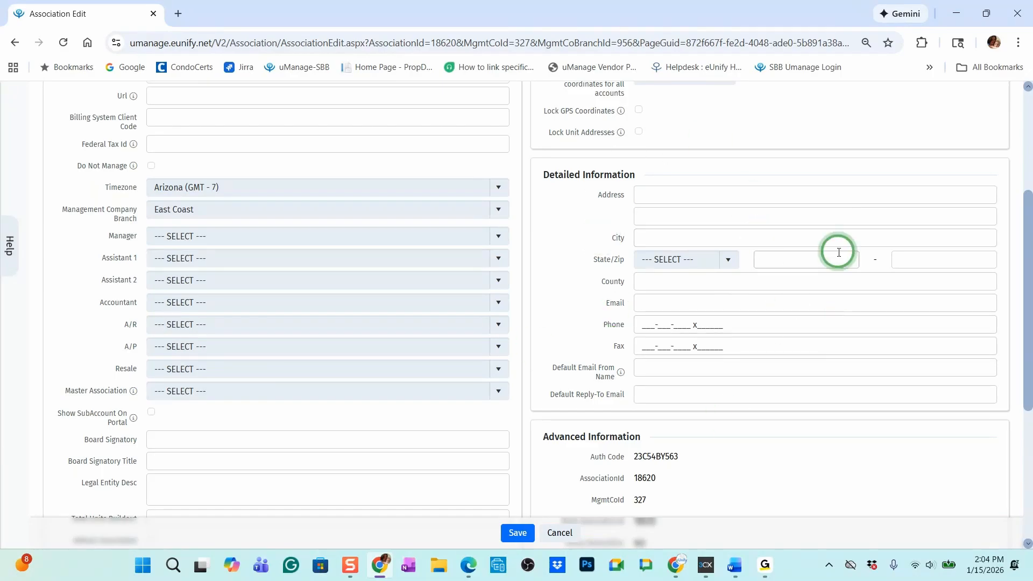
scroll(325, 295, up, 4)
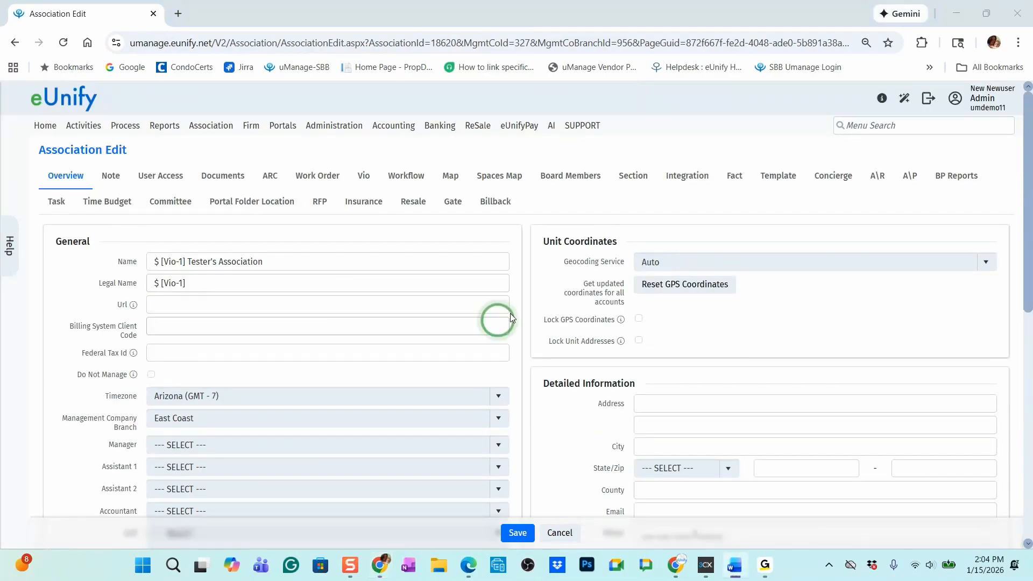
Open the A/P vendor list and bring up the Cattywampus Consultants vendor record for editing
mouse_move(391, 131)
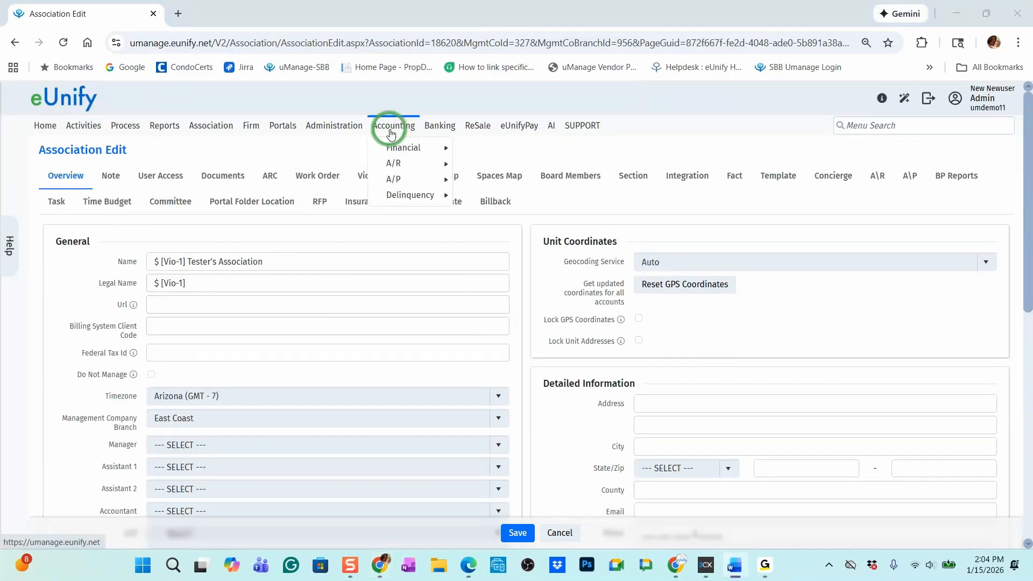
mouse_move(401, 179)
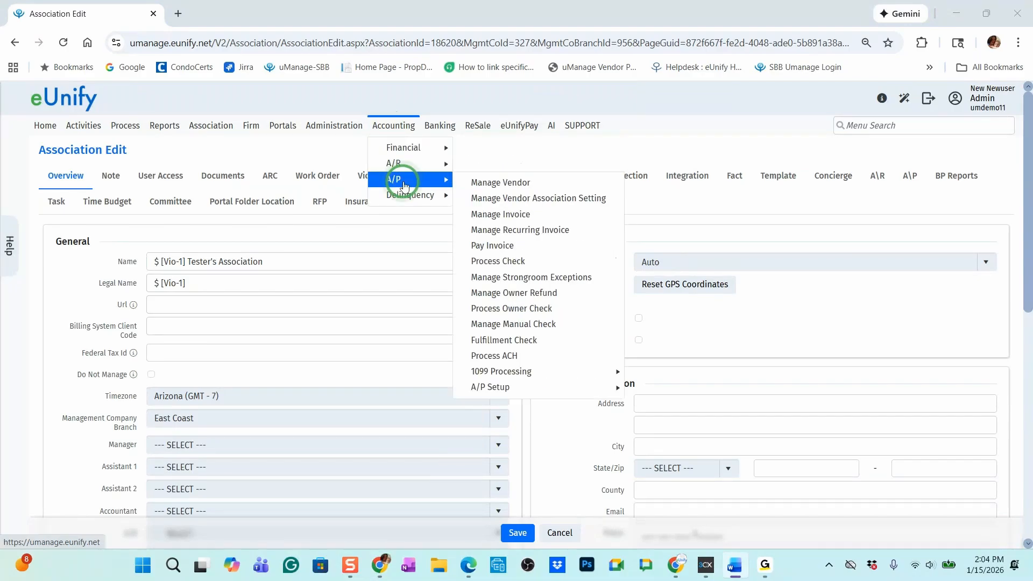
click(540, 185)
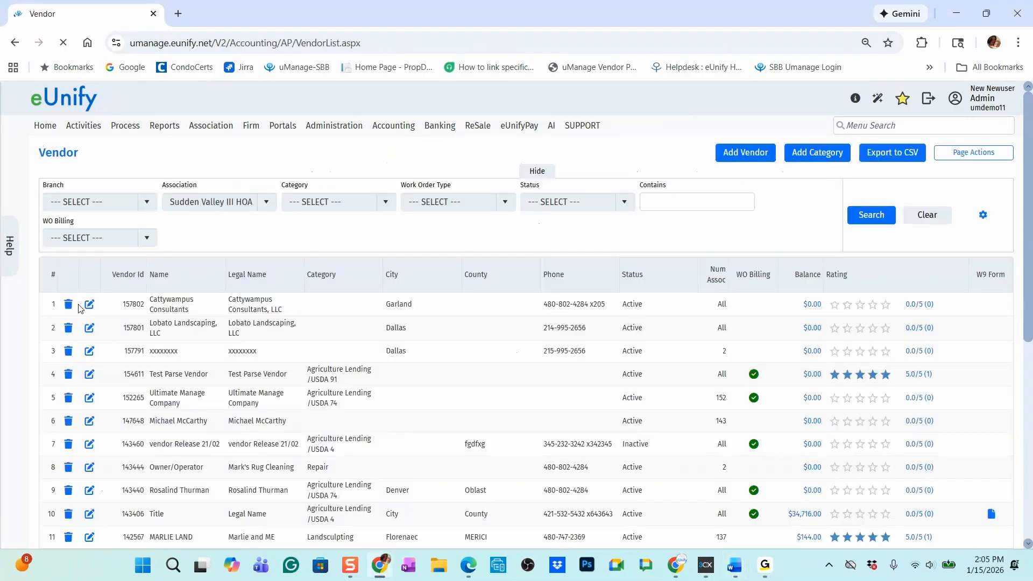
click(88, 306)
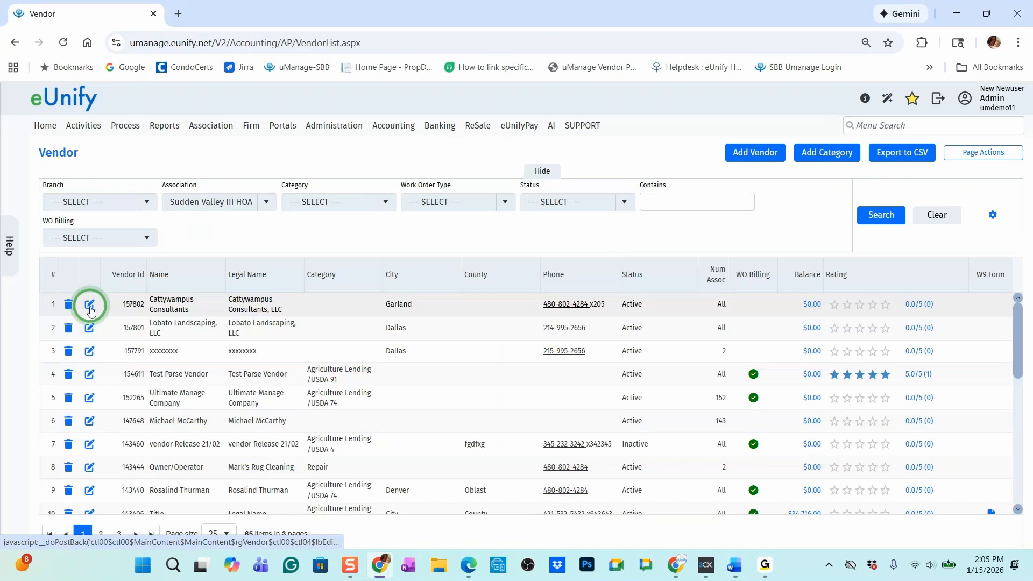
click(90, 311)
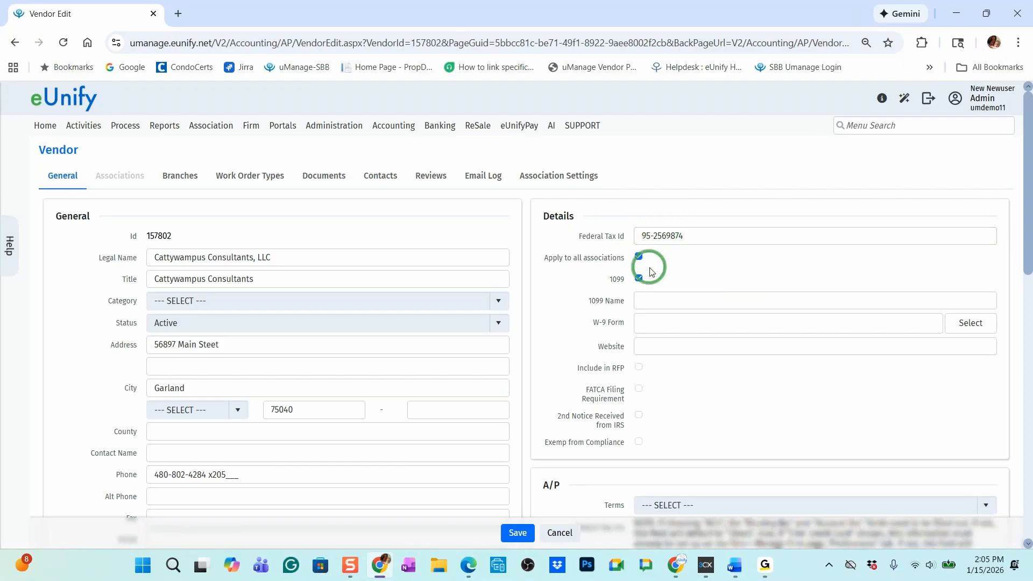
Review the vendor's tax Id, 1099, 1099 Name and W-9 fields, and leave the record without saving
click(682, 305)
key(alt+Tab)
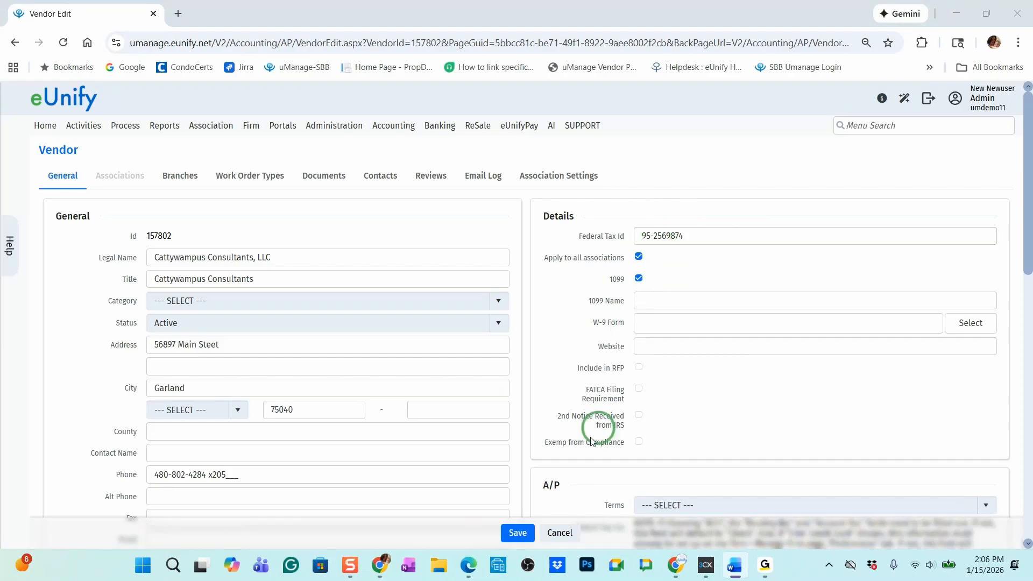
click(572, 534)
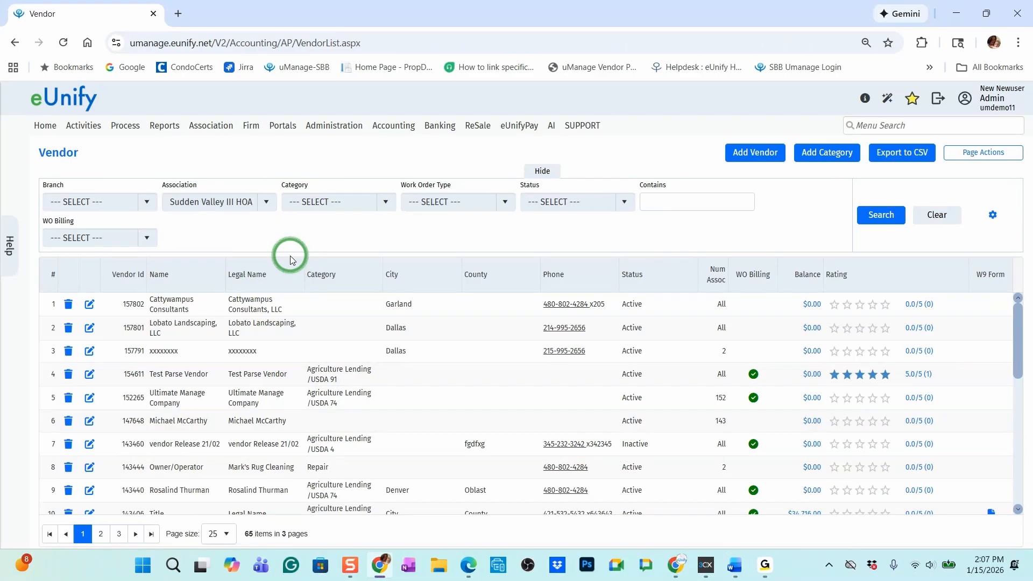
Open the Chart of Accounts and view the details of the Pac Premier Operating expense account under Administrative, including its 1099 Category
mouse_move(396, 121)
mouse_move(395, 147)
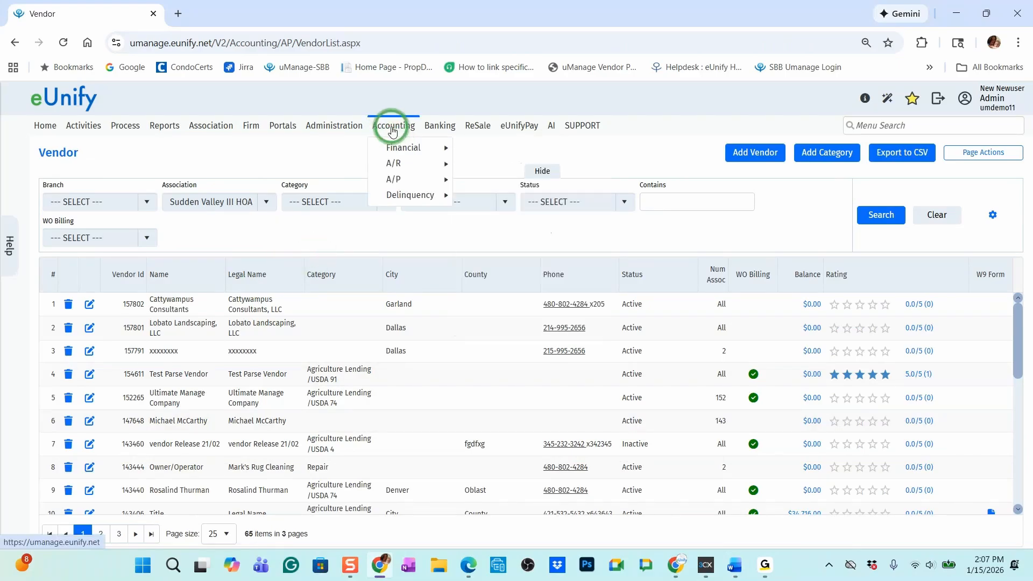
click(526, 218)
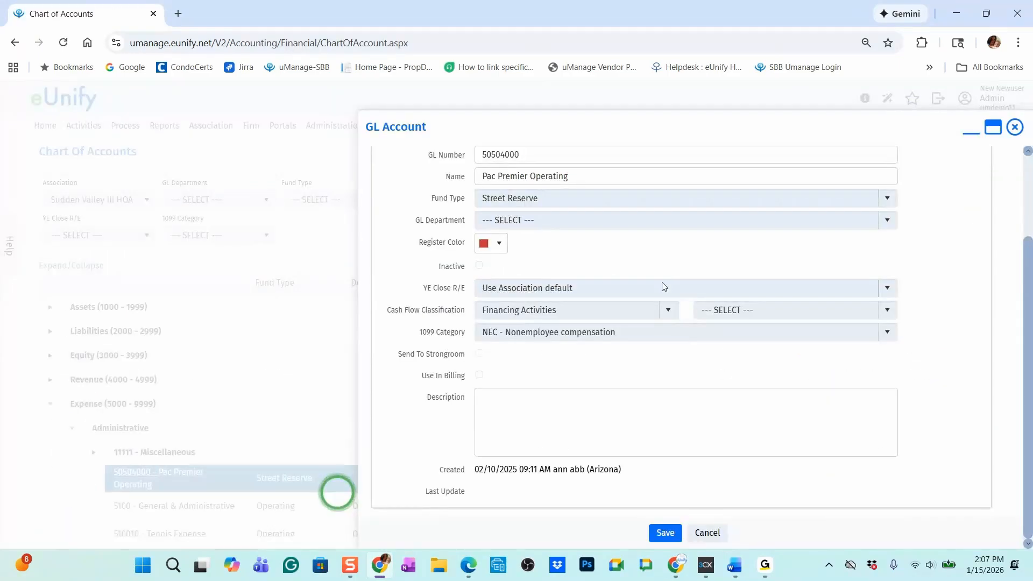
scroll(647, 242, up, 2)
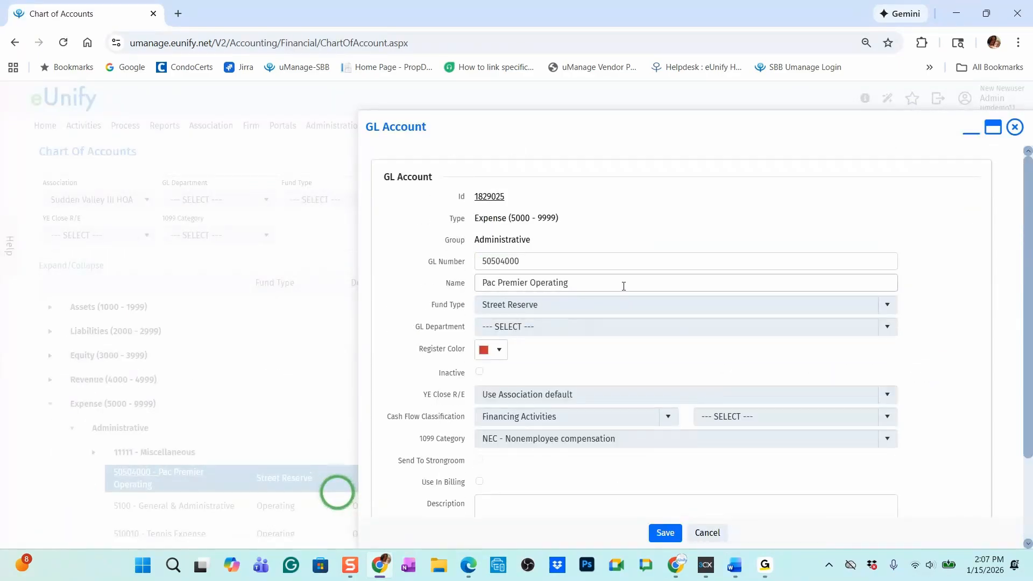
scroll(404, 377, down, 2)
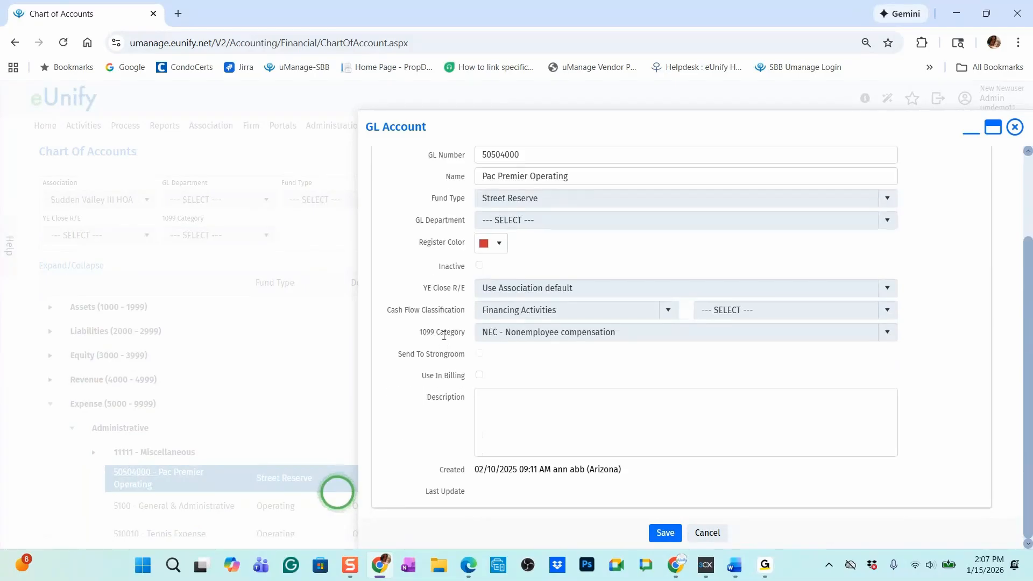
Review the 1099 Category options for the Pac Premier Operating account, keep NEC - Nonemployee compensation, and leave the record without saving
click(888, 333)
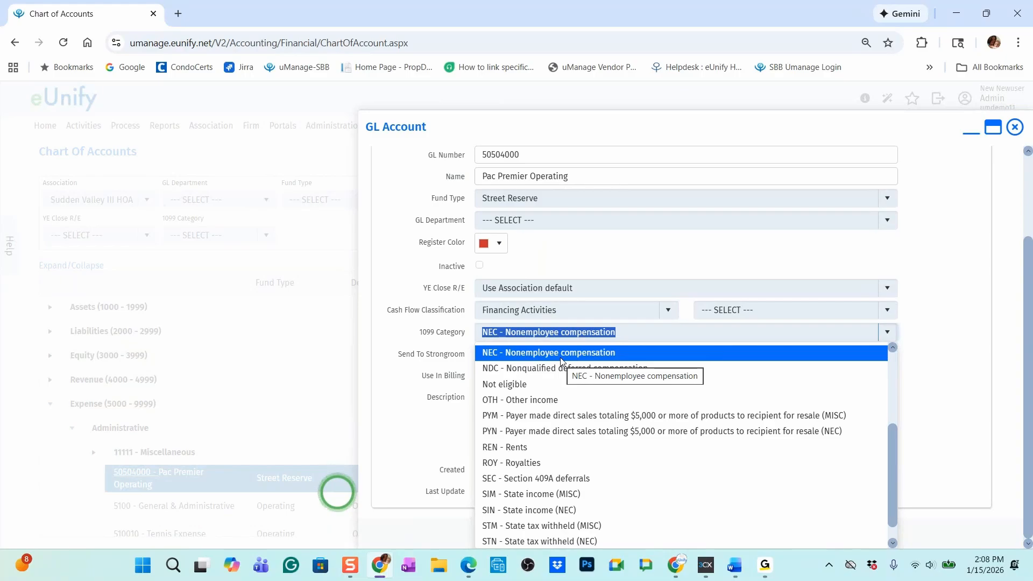
scroll(618, 456, up, 3)
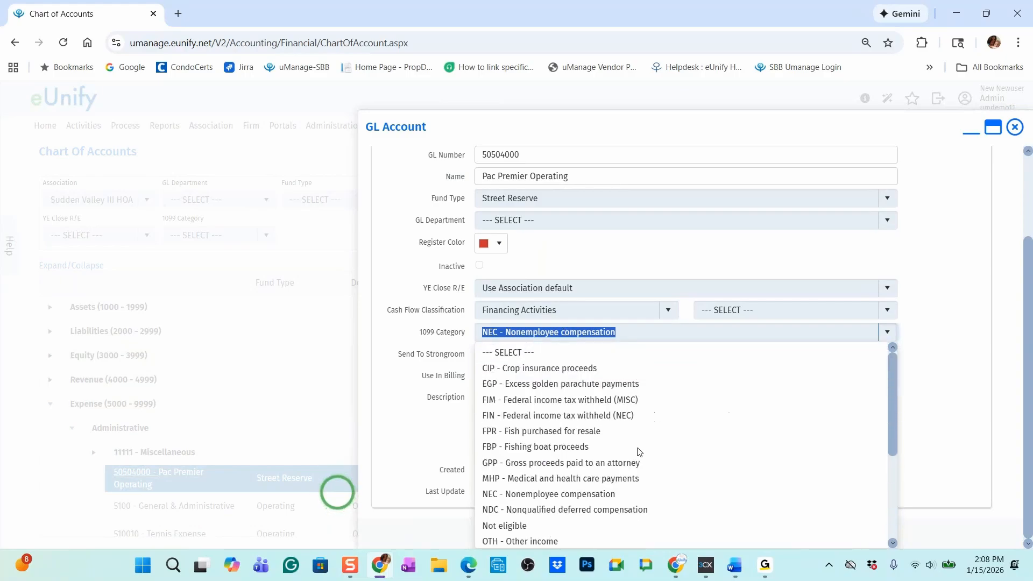
scroll(637, 415, down, 3)
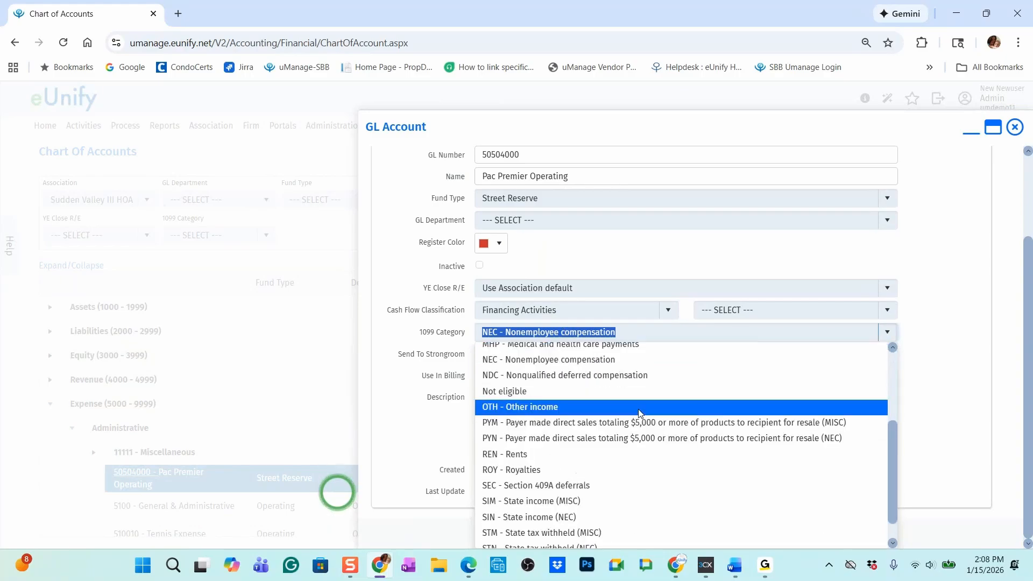
scroll(638, 407, up, 1)
scroll(637, 407, up, 3)
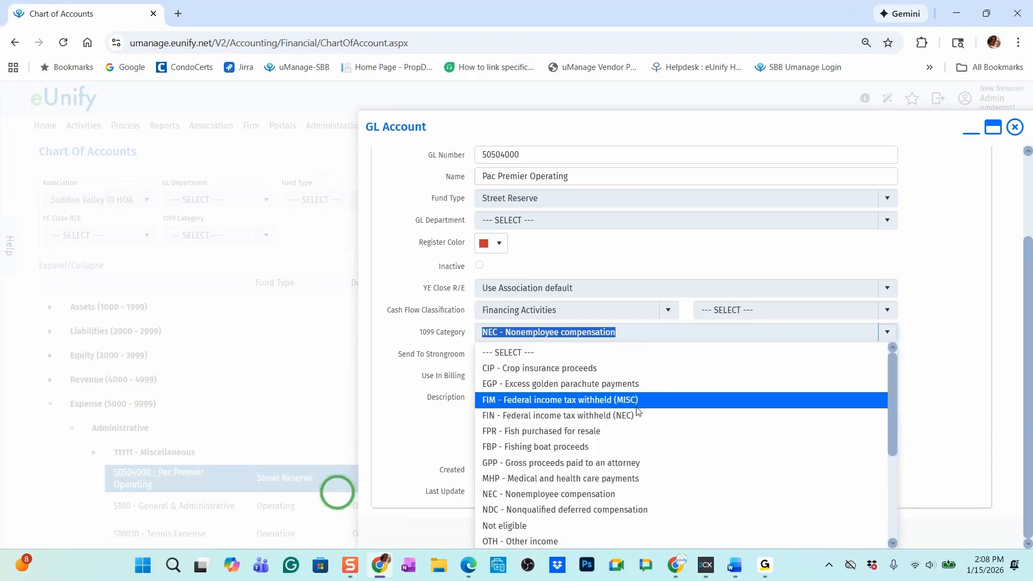
scroll(639, 417, down, 3)
scroll(640, 483, up, 2)
scroll(646, 500, up, 1)
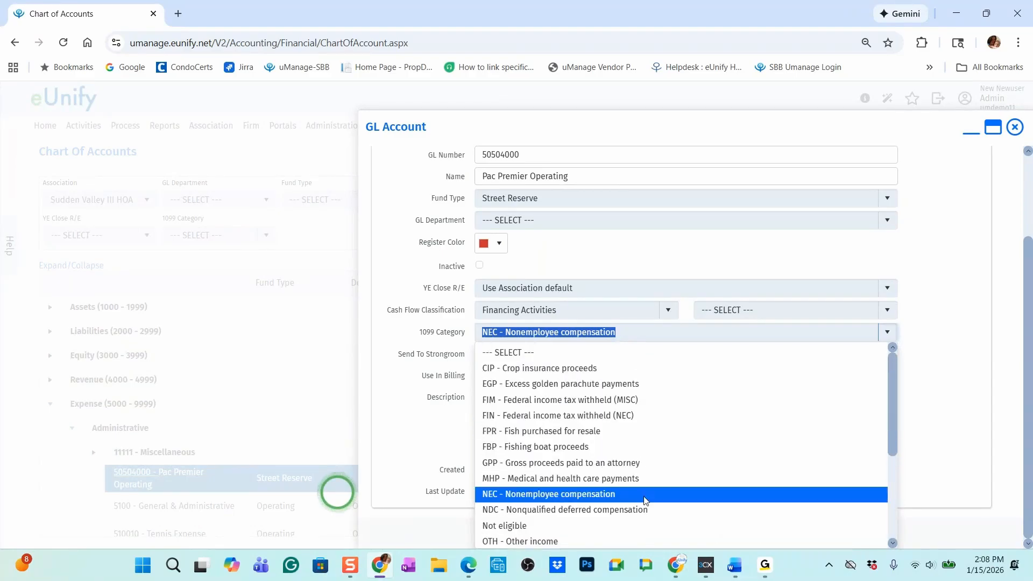
scroll(646, 511, up, 2)
scroll(667, 483, down, 3)
scroll(667, 483, down, 2)
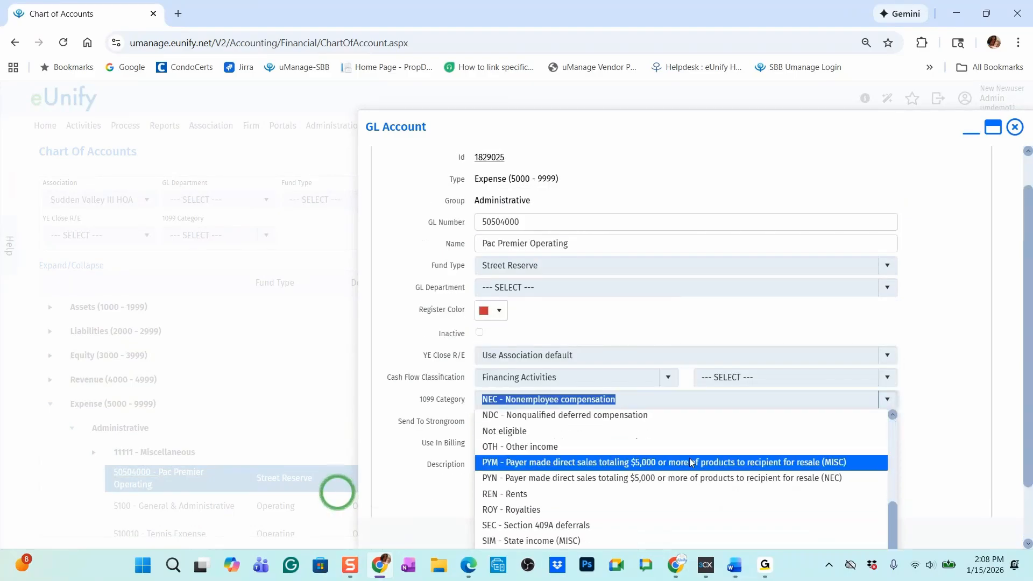
scroll(693, 457, down, 1)
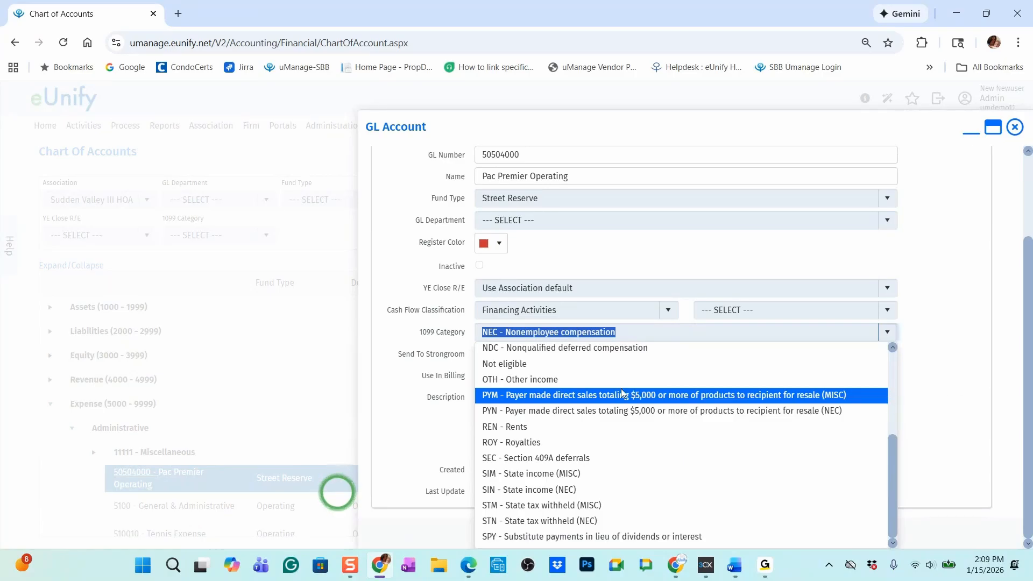
scroll(610, 430, up, 2)
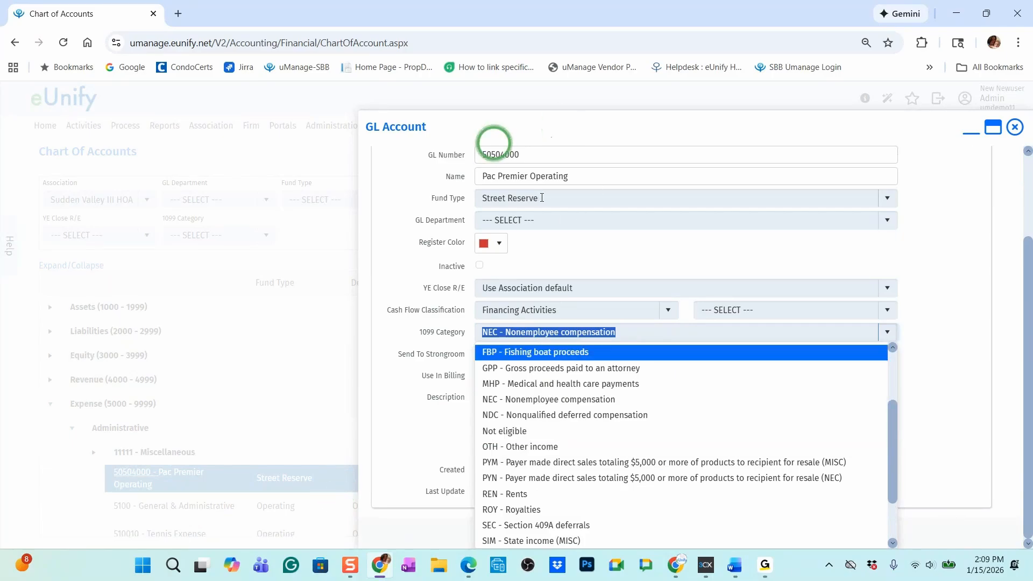
scroll(556, 230, up, 2)
scroll(565, 370, down, 2)
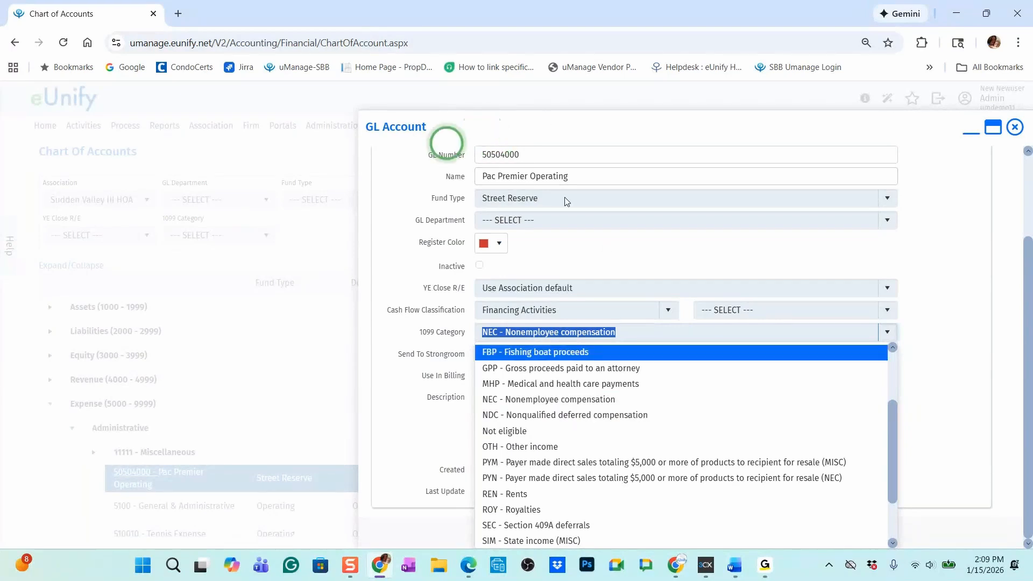
click(533, 401)
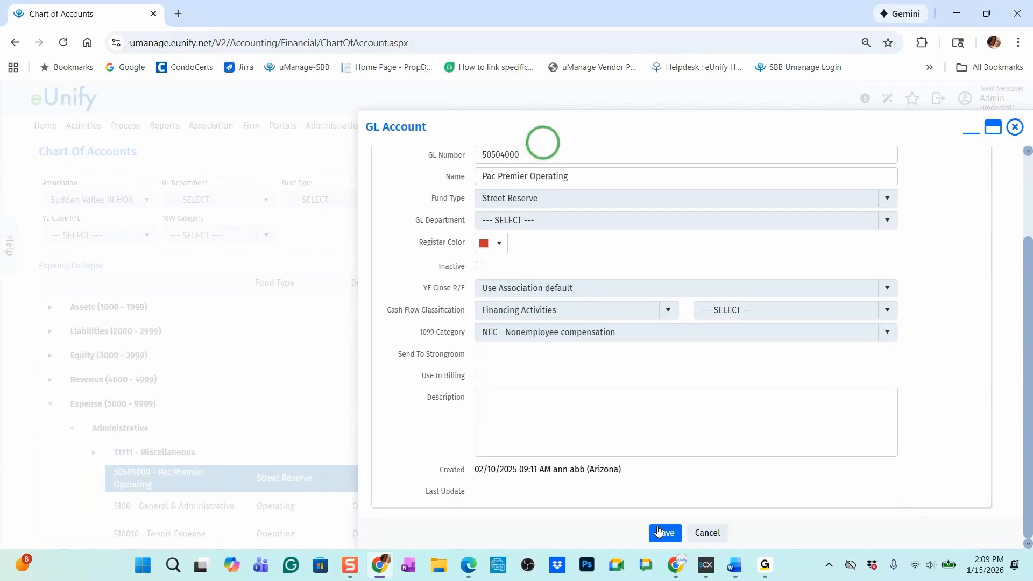
click(710, 533)
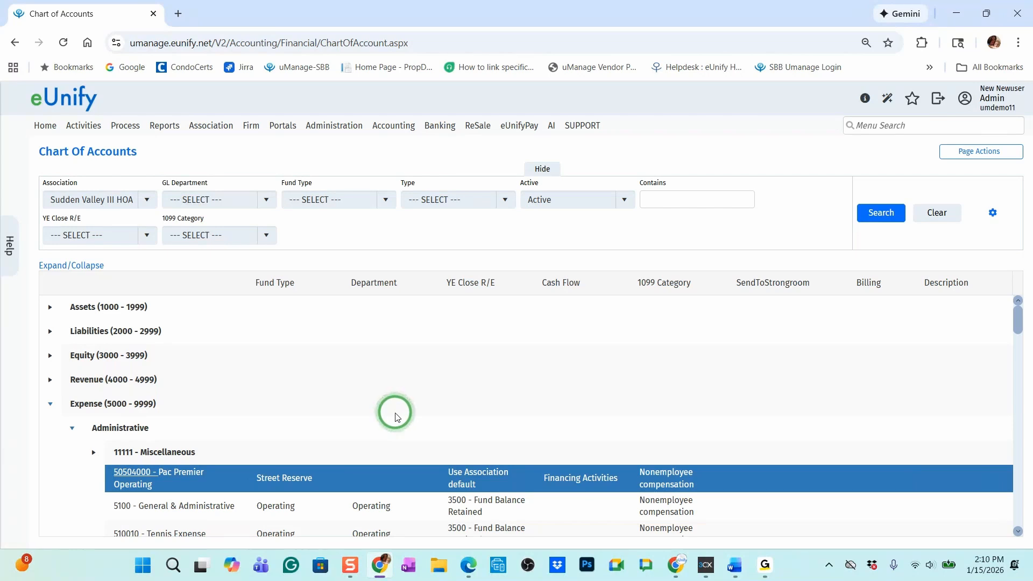
Run the Chart of Accounts accounting report for Sudden Valley III HOA, sorted ascending by GL account number
click(166, 127)
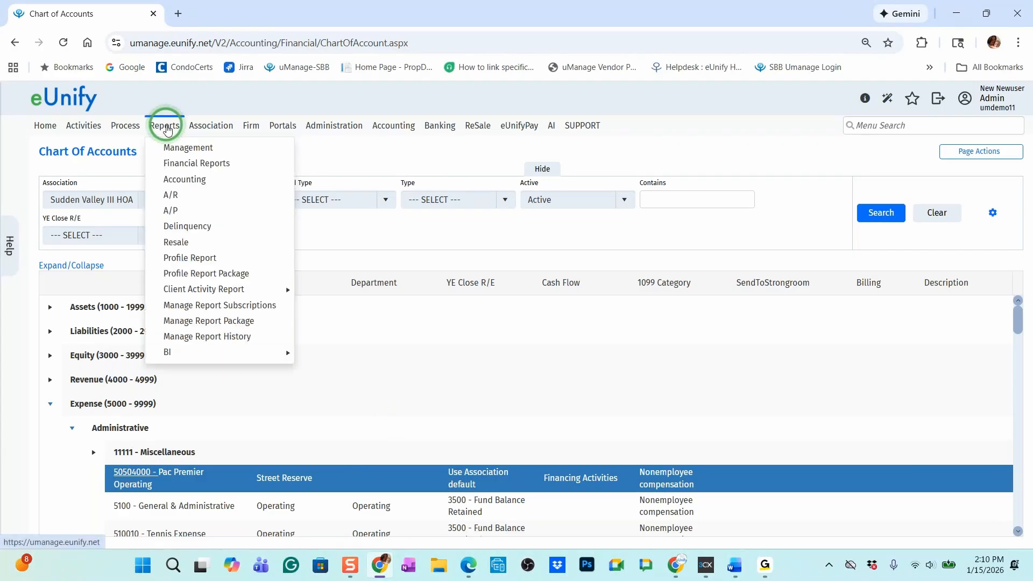
click(184, 182)
click(185, 182)
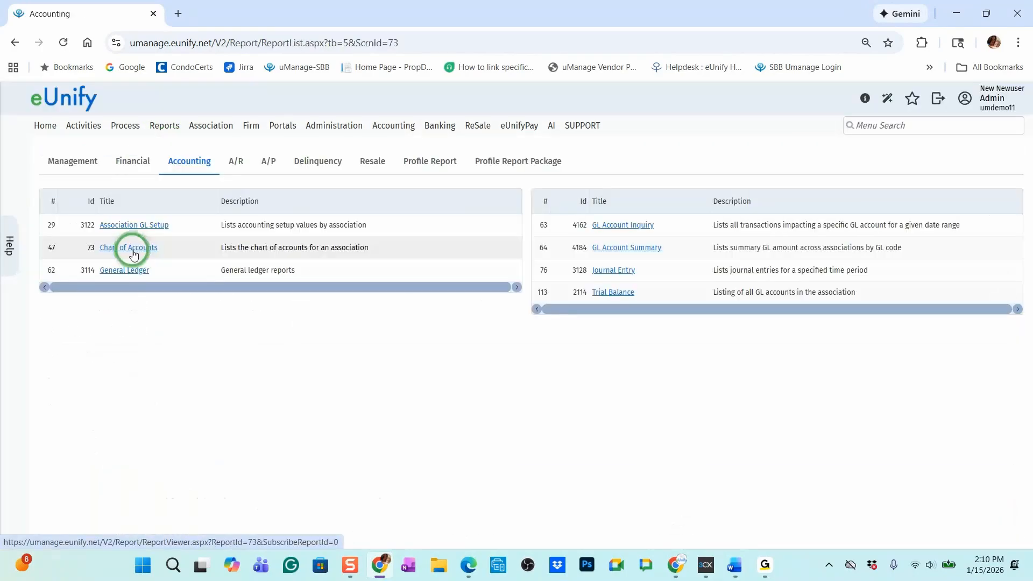
click(134, 254)
click(513, 209)
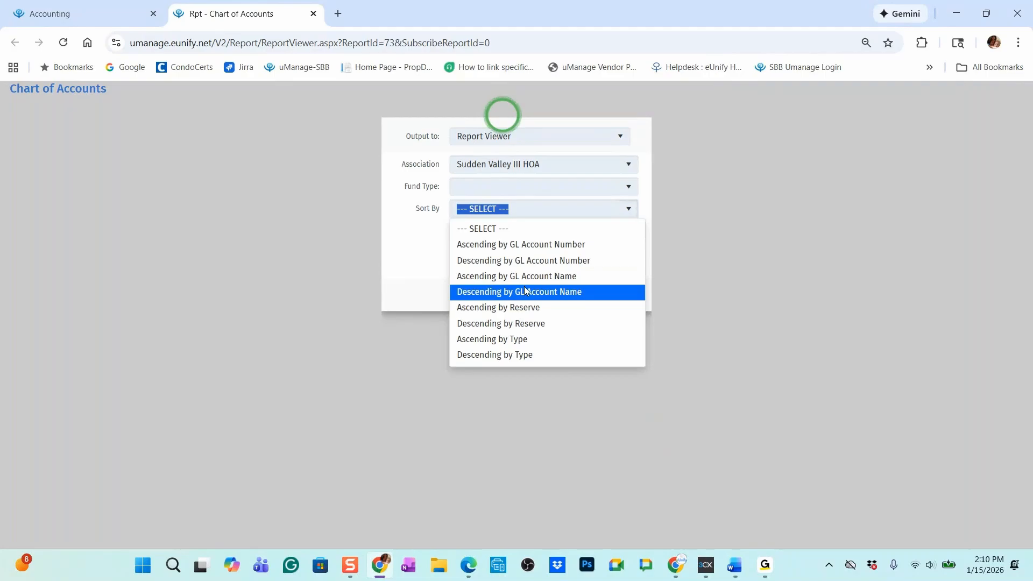
click(525, 244)
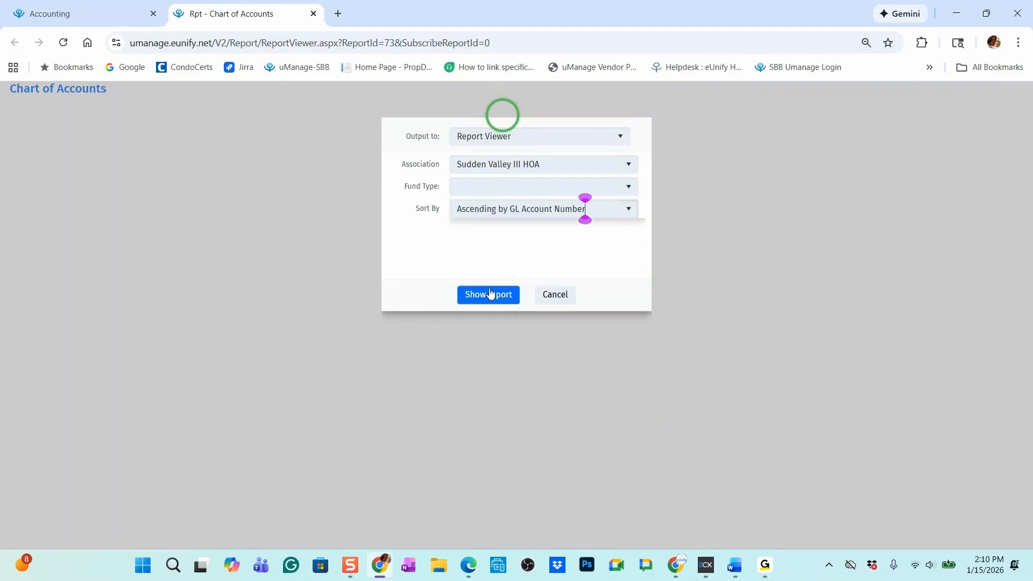
click(491, 295)
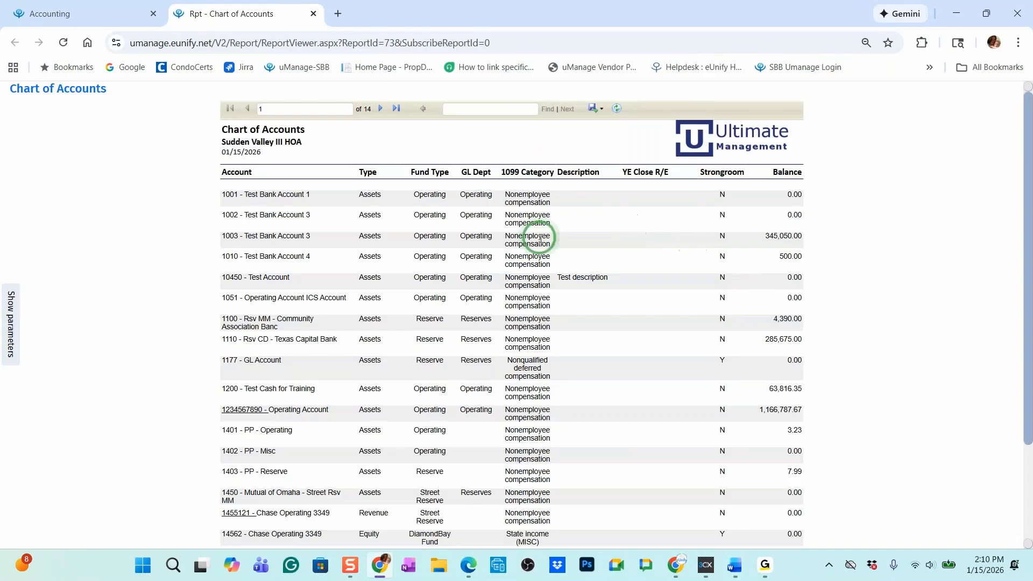
Page through the report up to page 7 to examine the accounts' 1099 Category values, and bring up the available export formats
scroll(537, 258, down, 3)
scroll(521, 430, up, 3)
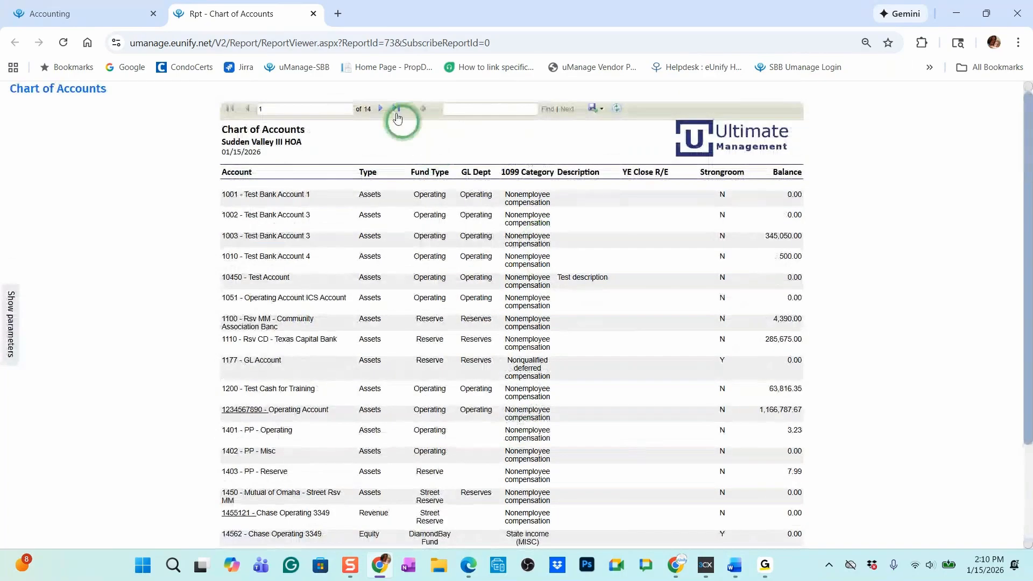
click(381, 108)
click(381, 108)
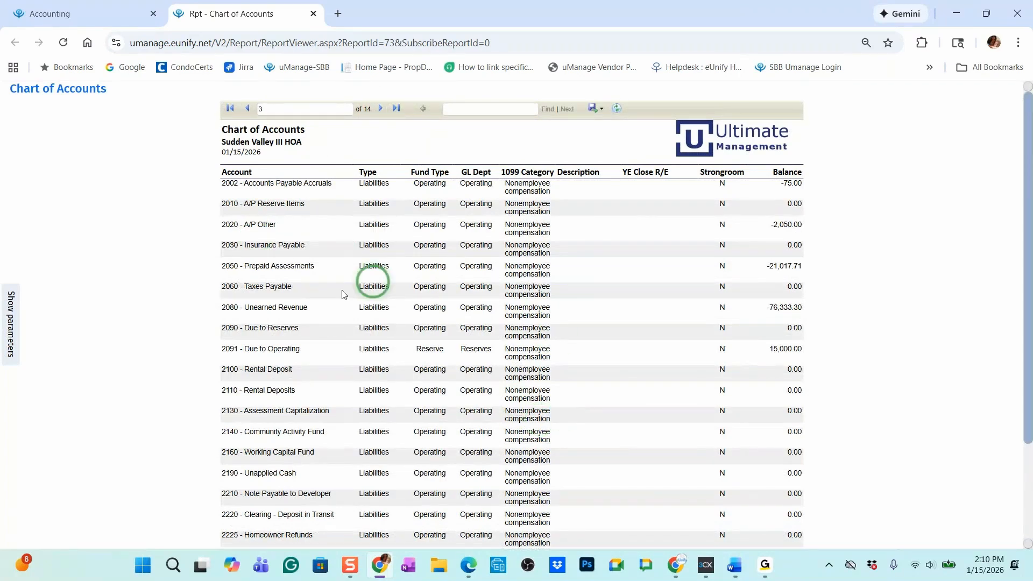
click(381, 109)
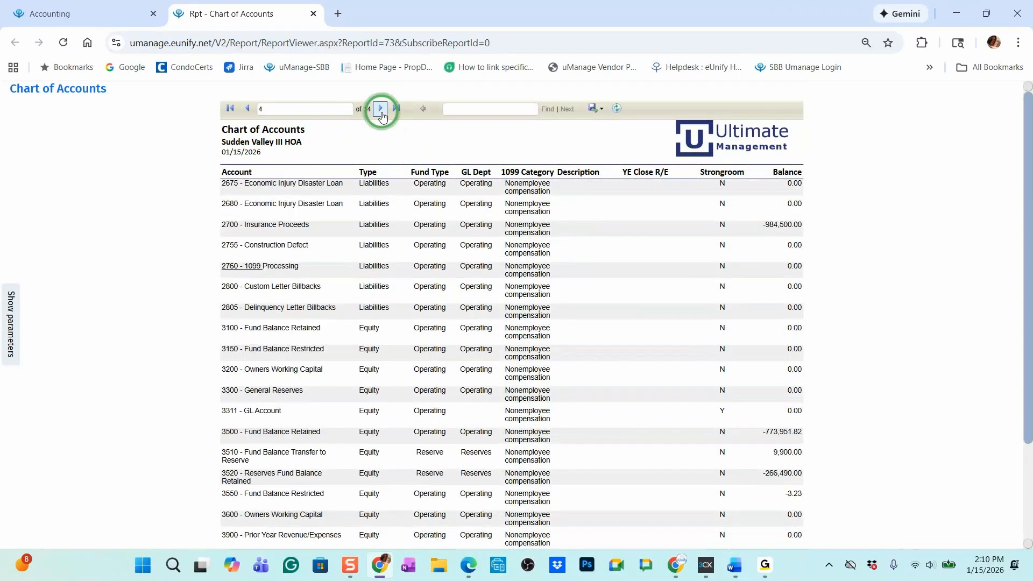
click(381, 108)
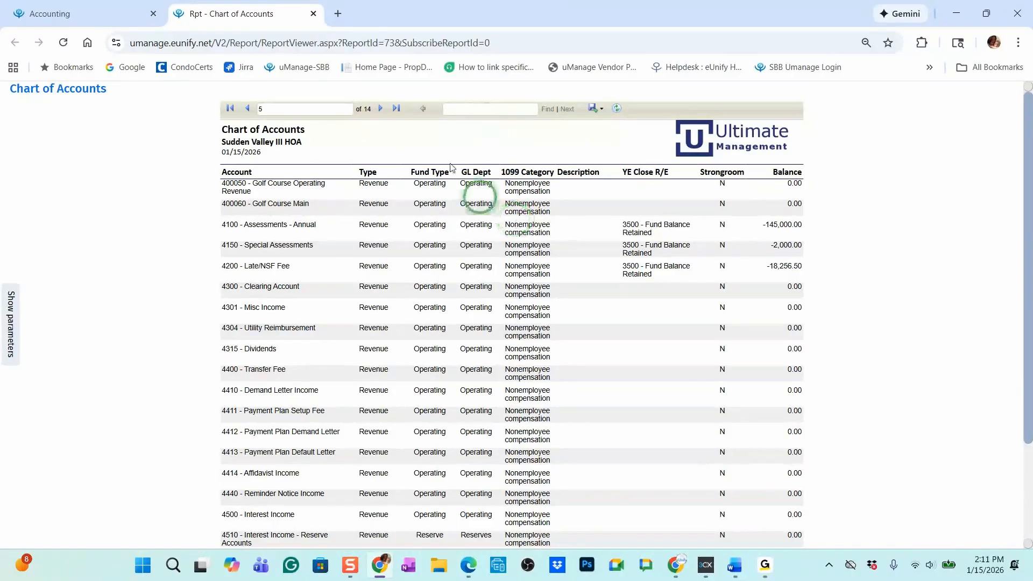
click(380, 110)
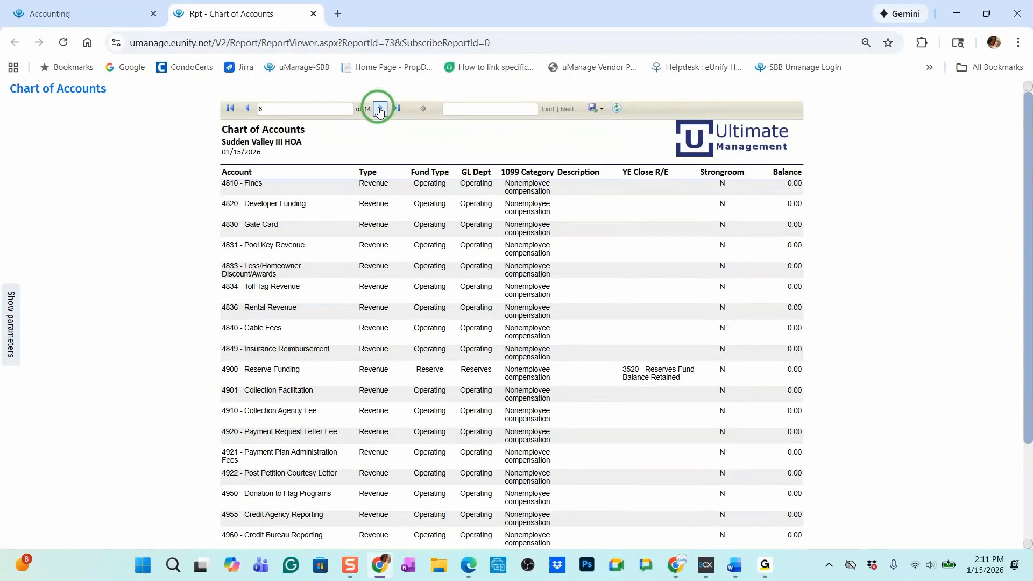
click(381, 108)
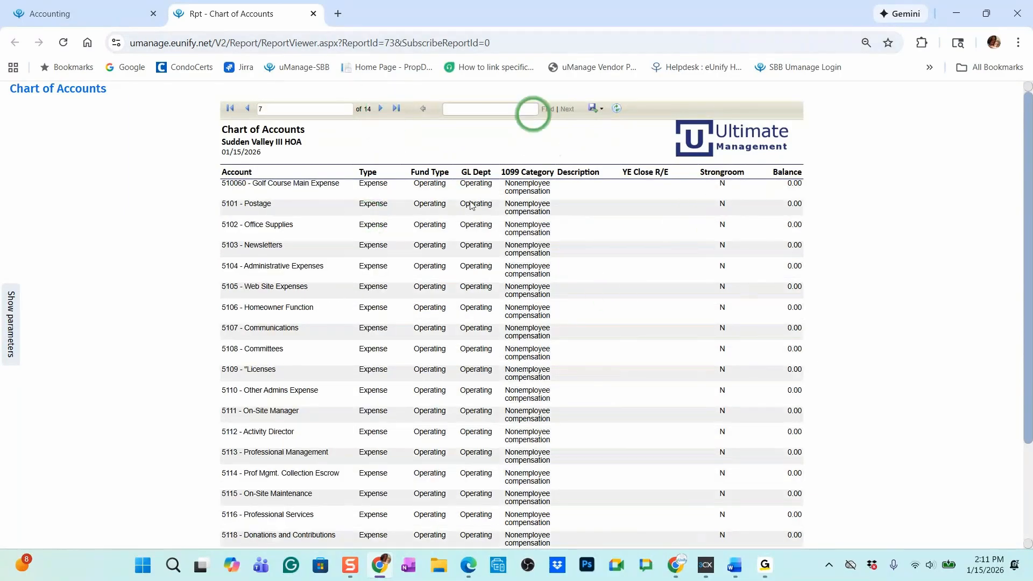
click(603, 110)
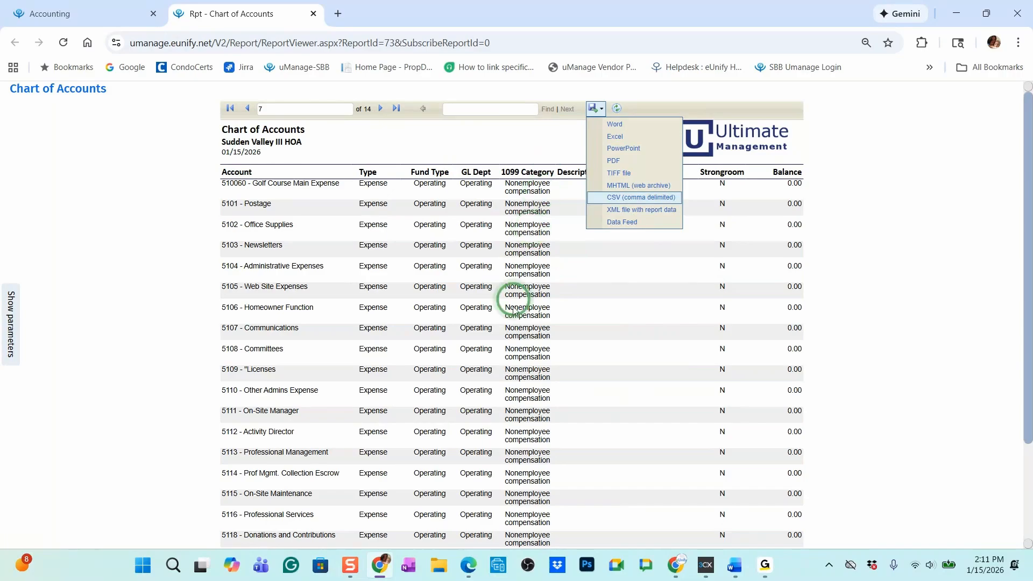
Set up Import Data in Update Mode with the Chart of Accounts entity type, and close the Chart of Accounts report
click(79, 13)
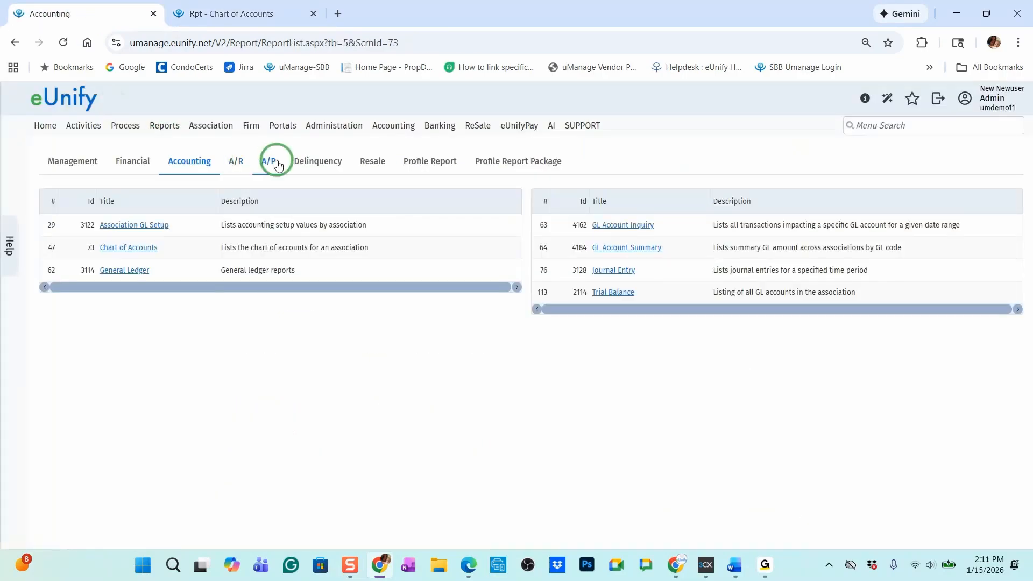
mouse_move(323, 132)
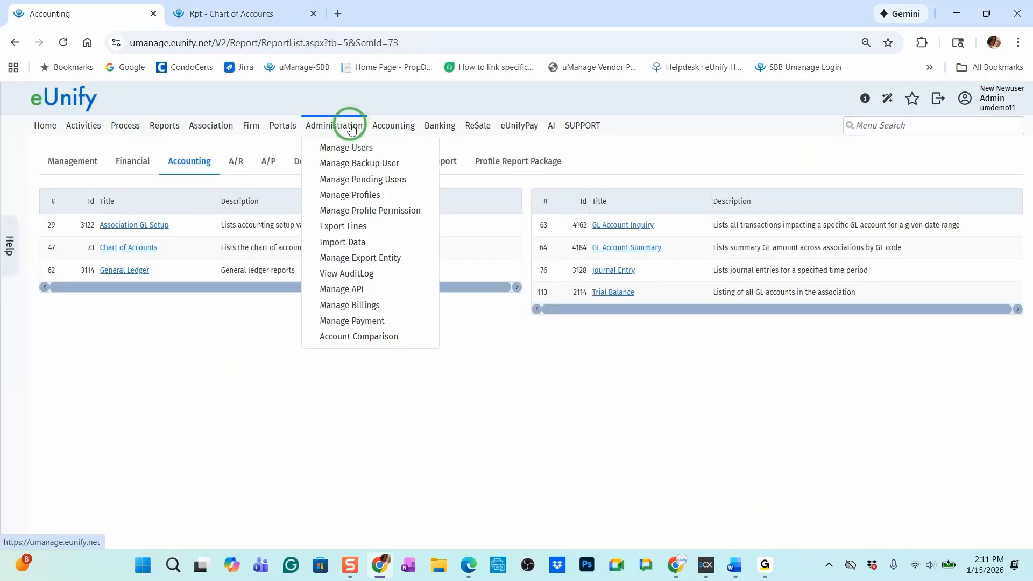
click(338, 245)
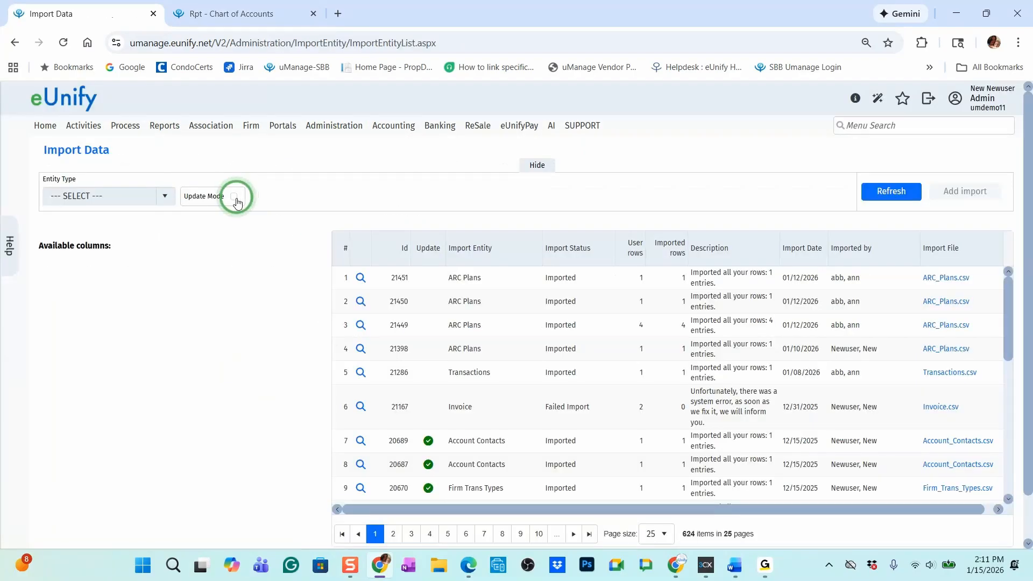
click(235, 198)
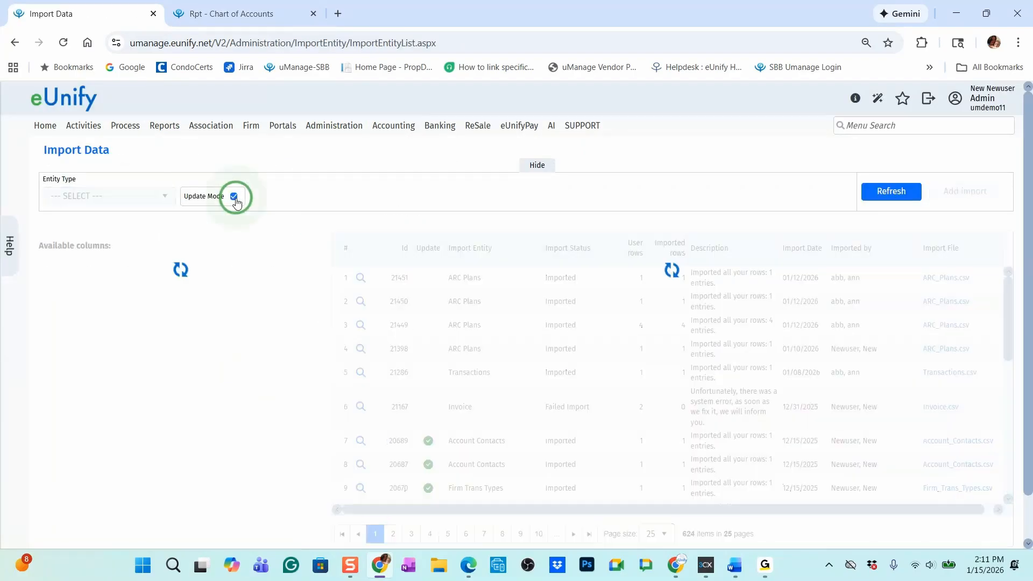
click(164, 198)
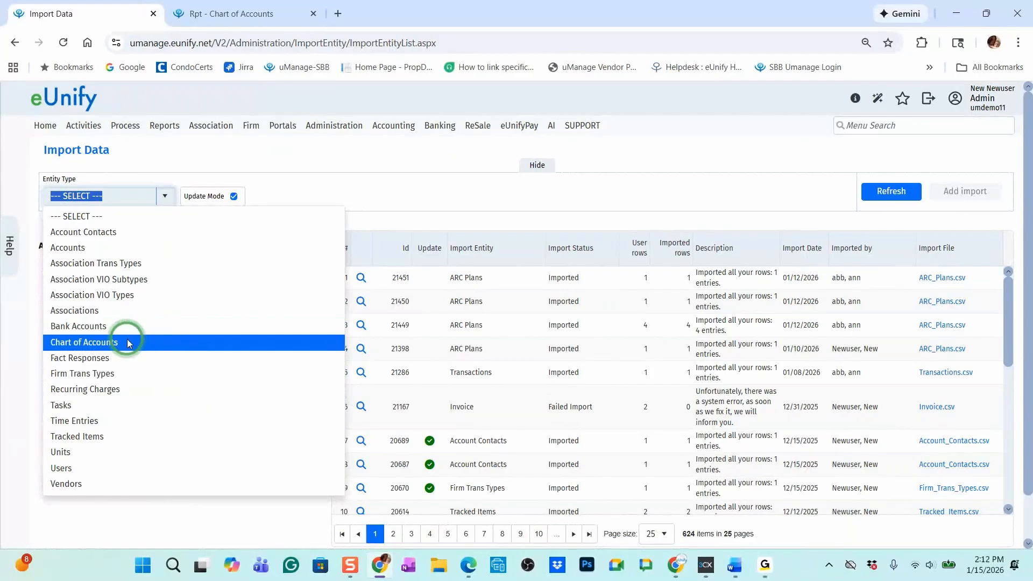
click(78, 346)
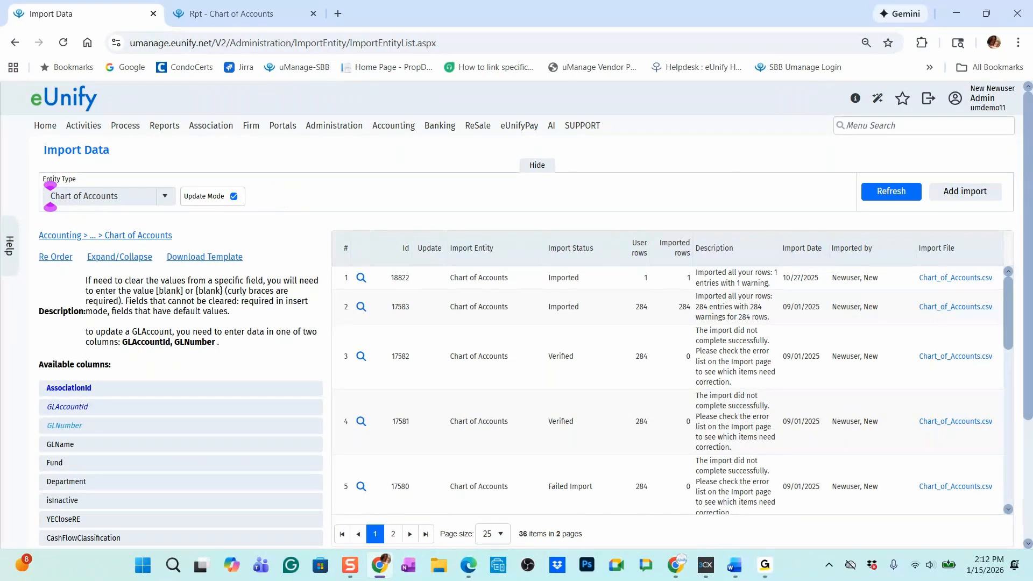
click(306, 17)
click(313, 14)
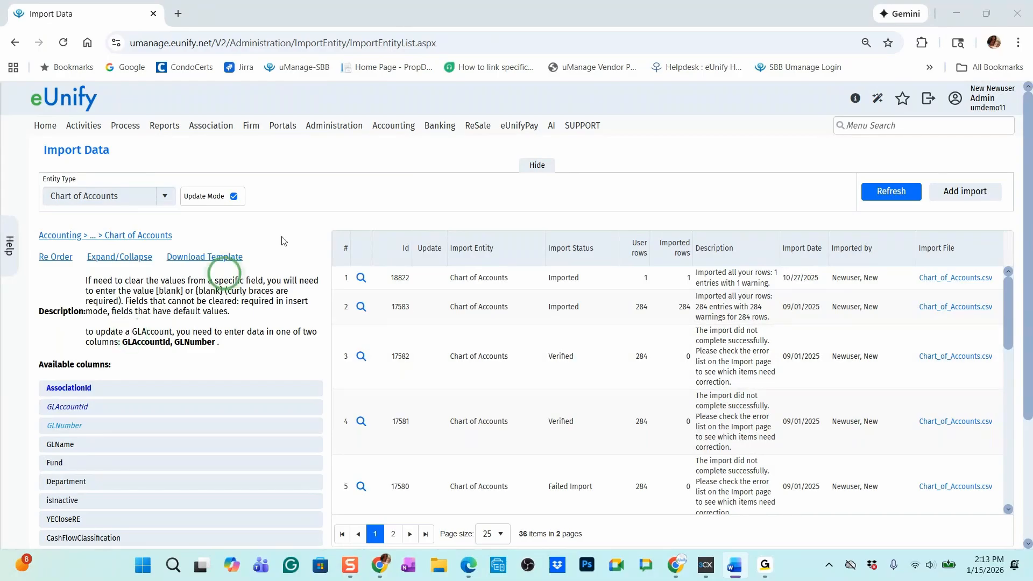
Open Additional Vendor Amounts for 1099 processing and search Sudden Valley III HOA's entries for the year 2025
mouse_move(392, 127)
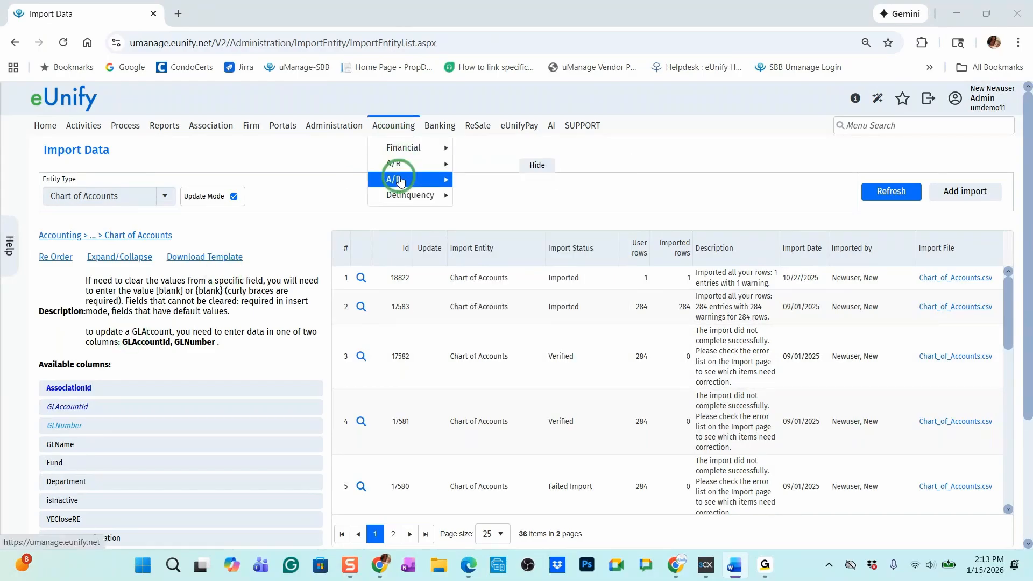
mouse_move(399, 179)
mouse_move(502, 371)
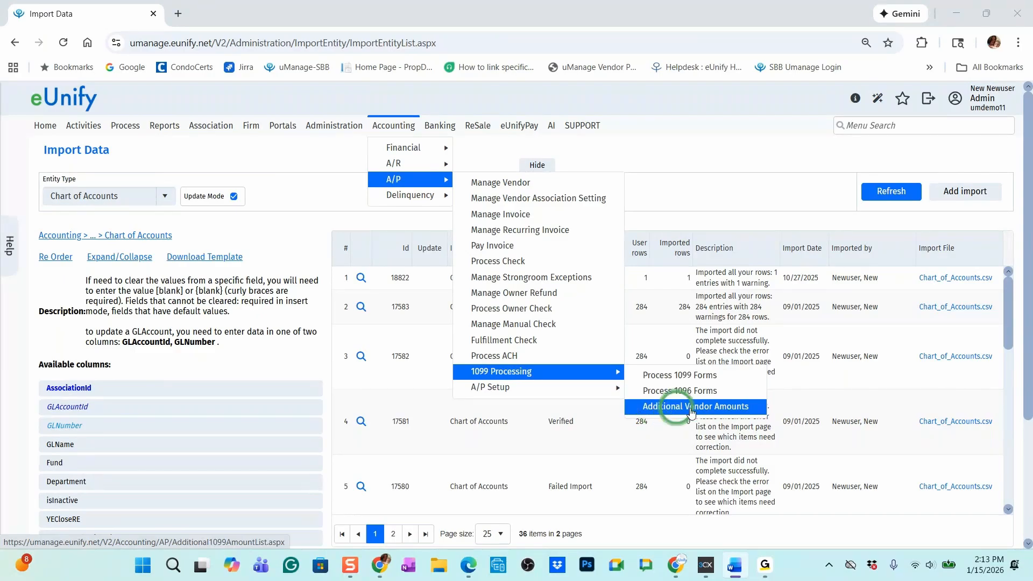
click(736, 408)
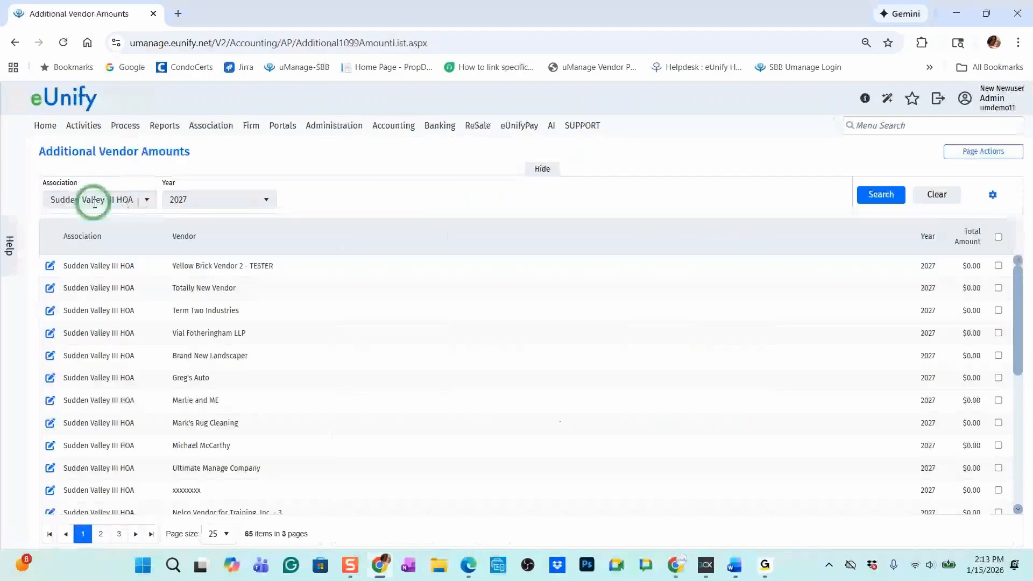
click(266, 200)
click(206, 267)
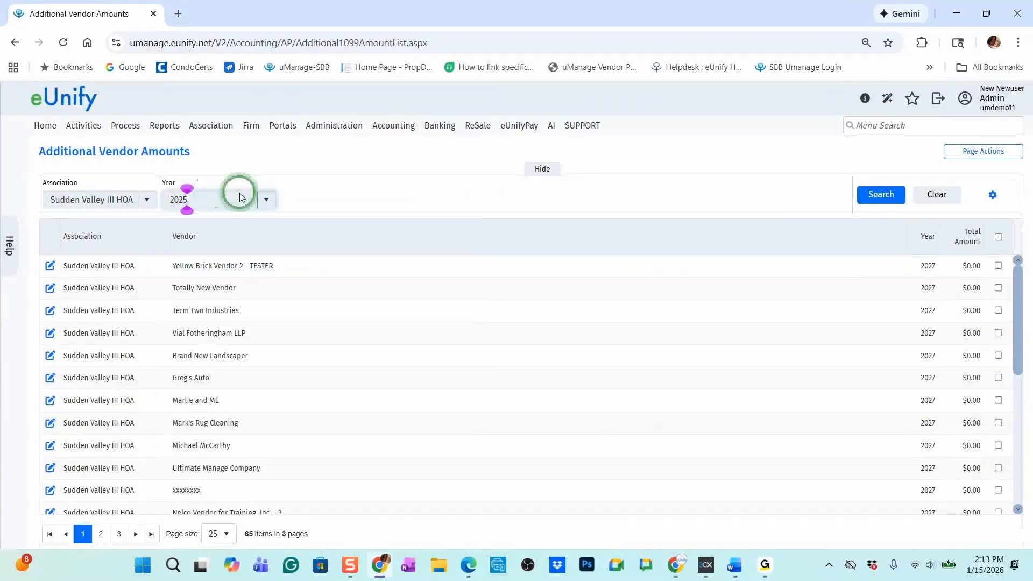
click(879, 203)
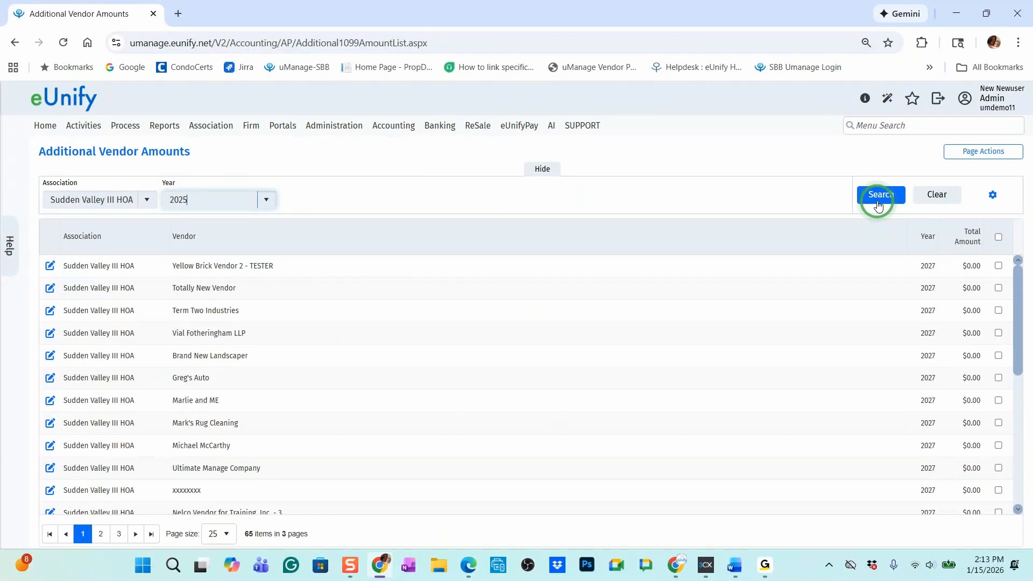
Open Mark's Rug Cleaning's 2025 additional 1099 amounts for Sudden Valley III HOA and enter 1,000.00 for Rents
scroll(551, 342, down, 5)
scroll(551, 342, up, 4)
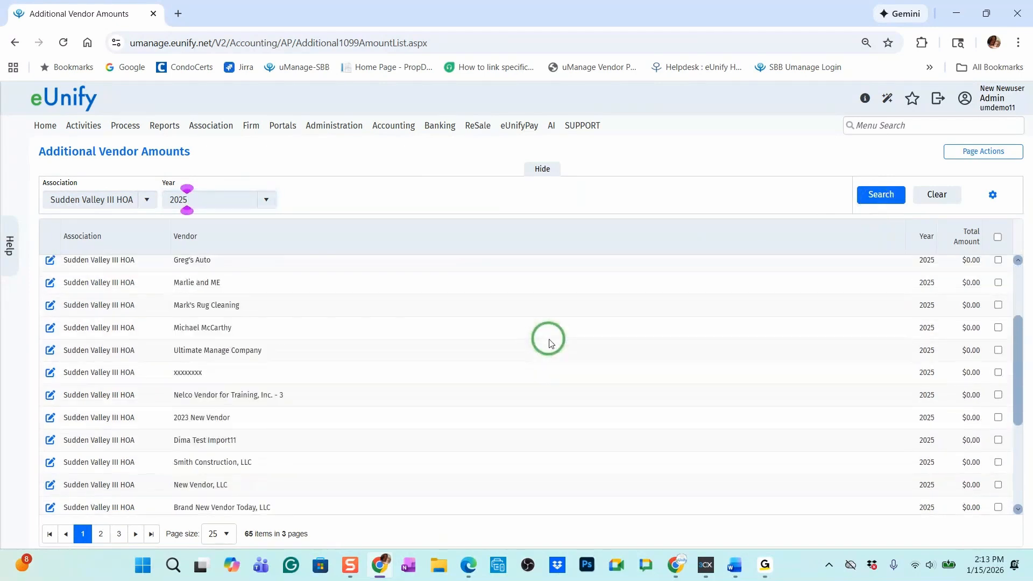
click(51, 357)
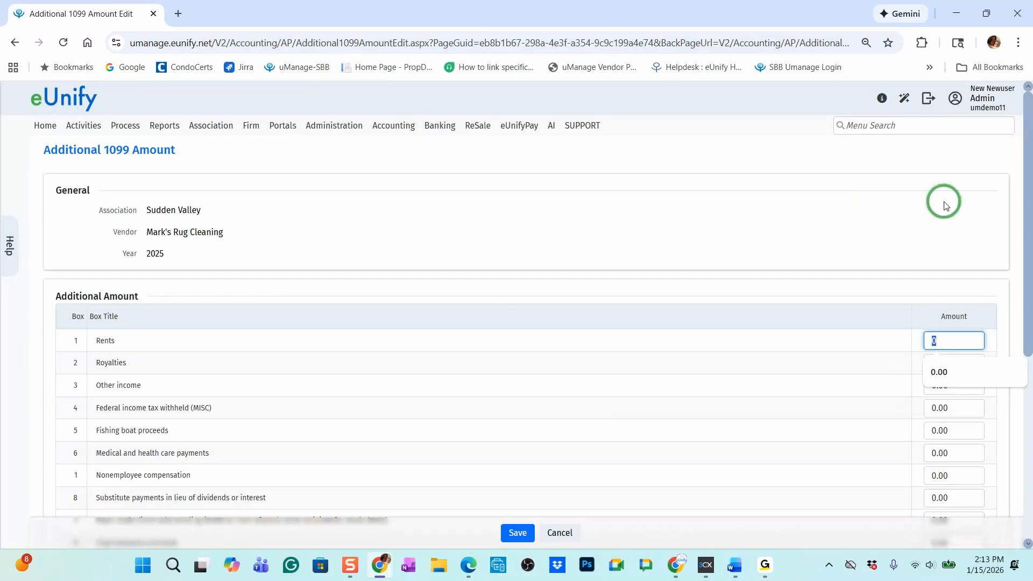
text(100.00)
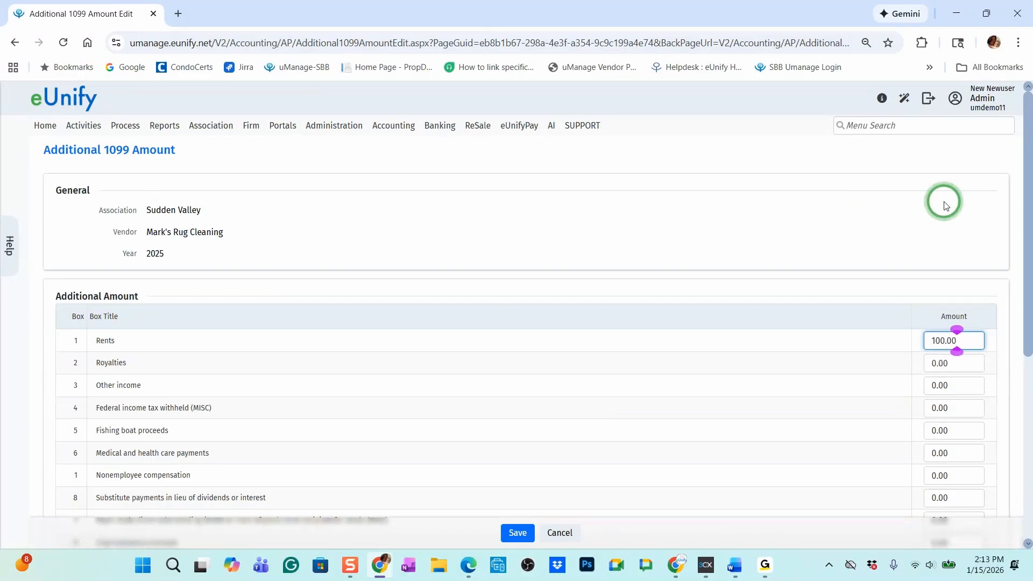
key(BackSpace)
key(BackSpace)
key(BackSpace)
text(0.00)
key(Tab)
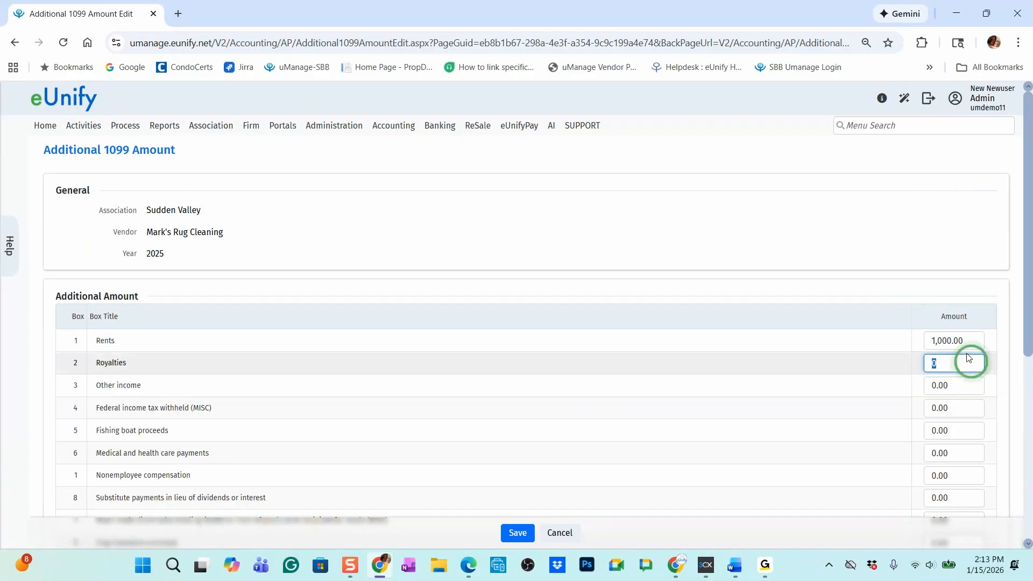
Reset the Rents amount to 0 and look through the remaining 1099 boxes for additional amounts
click(981, 331)
text(0)
key(Tab)
scroll(695, 436, down, 3)
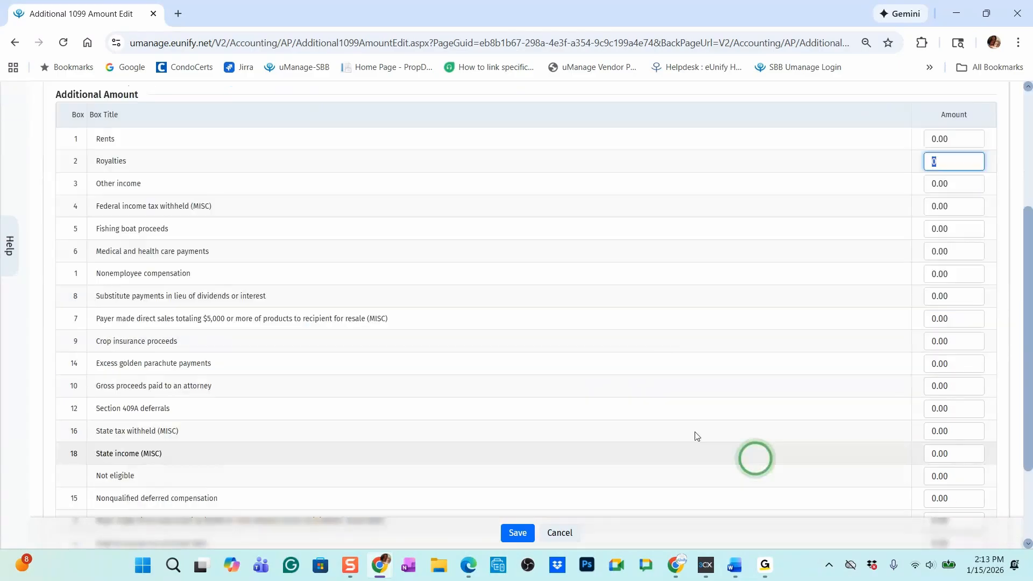
scroll(657, 410, down, 1)
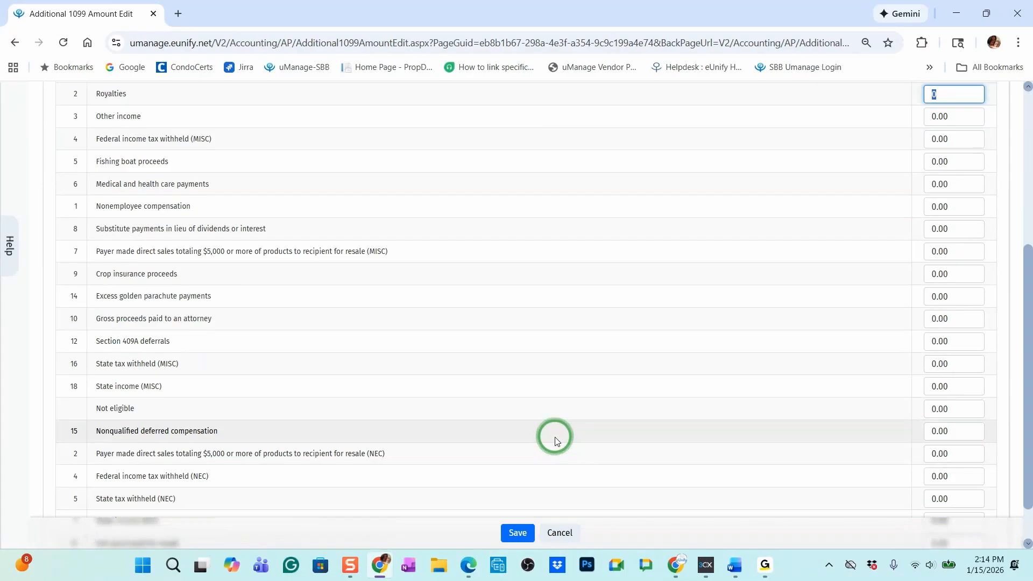
scroll(539, 373, up, 1)
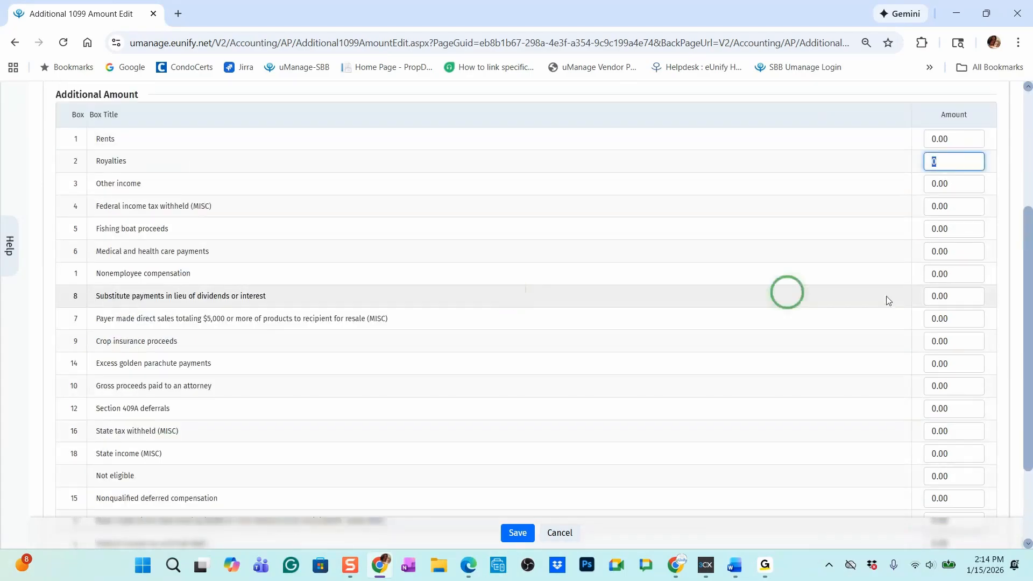
Try an additional amount of -500 for Nonemployee compensation, and cancel the edit without saving
click(969, 274)
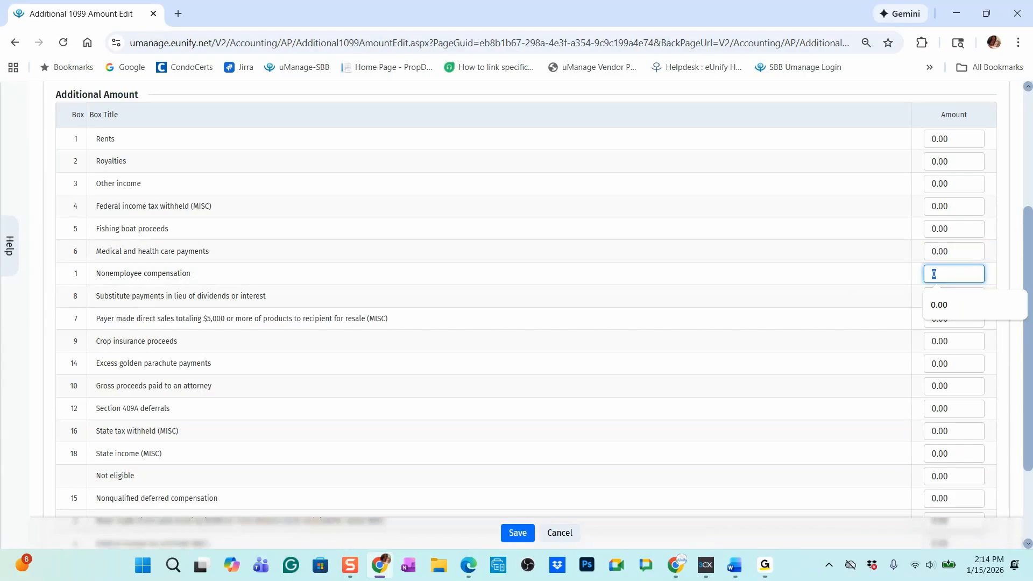
text(-500)
key(Tab)
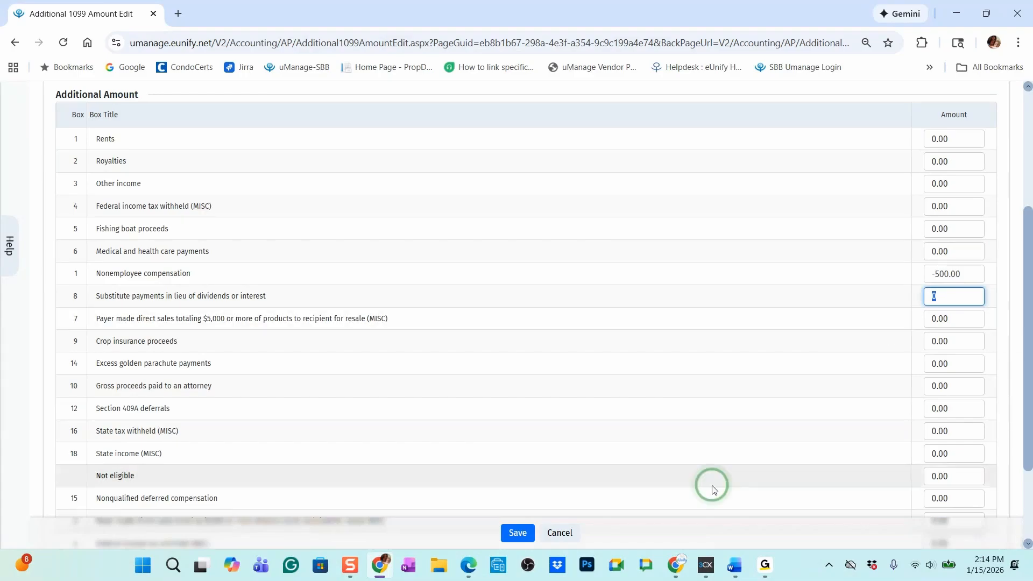
click(560, 532)
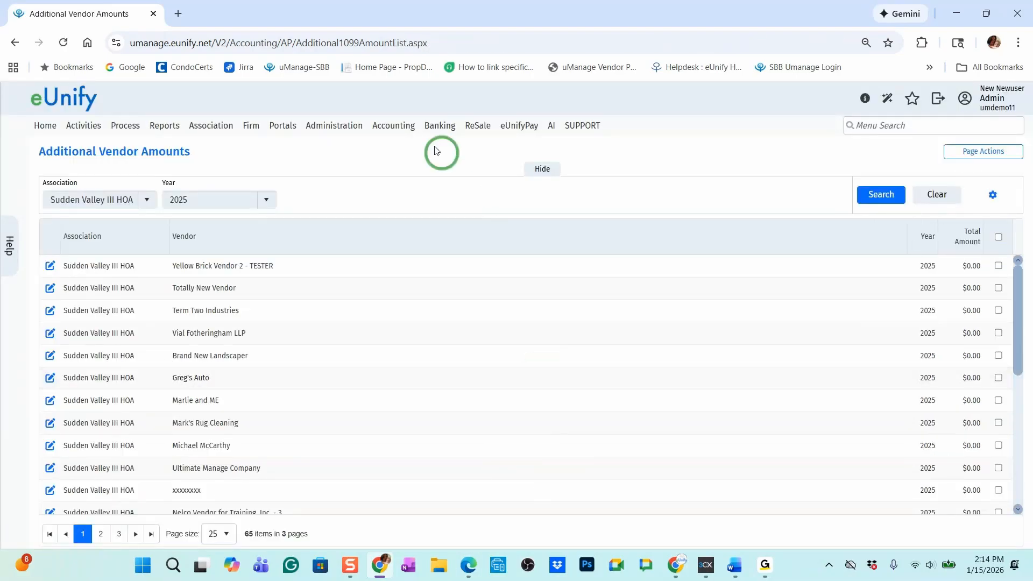
Open Manage Journal Entry in a separate browser tab and start a new journal entry
mouse_move(398, 125)
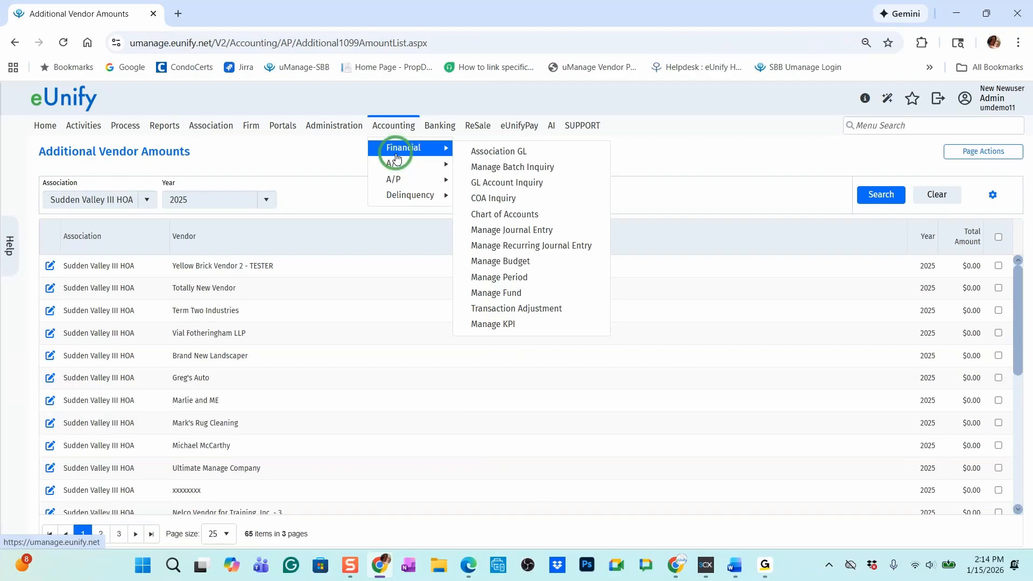
right_click(522, 230)
click(557, 241)
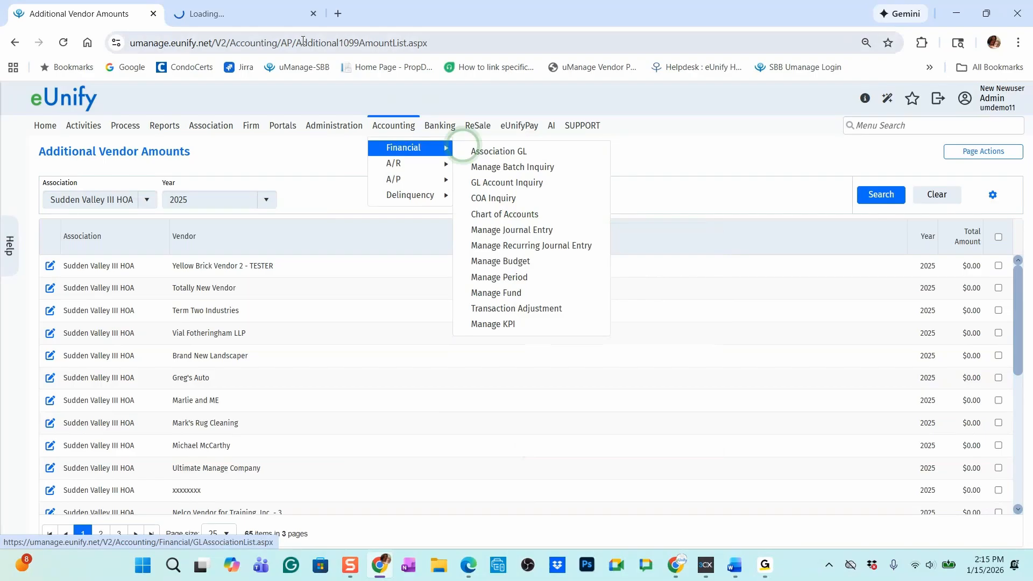
click(247, 16)
click(948, 152)
click(958, 170)
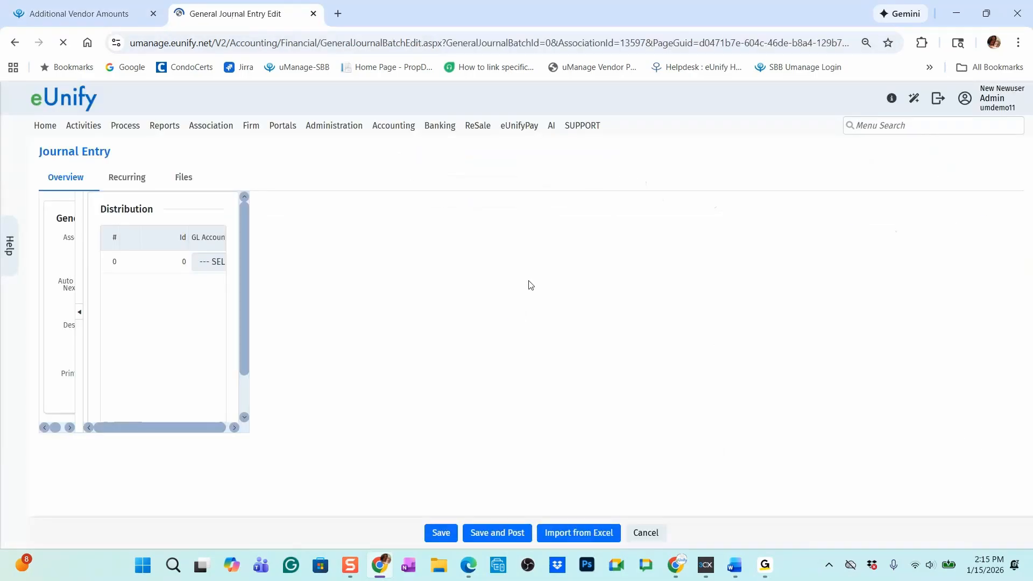
Assign Nelco Vendor for Training, Inc. - 2 as the vendor of the new journal entry
click(303, 396)
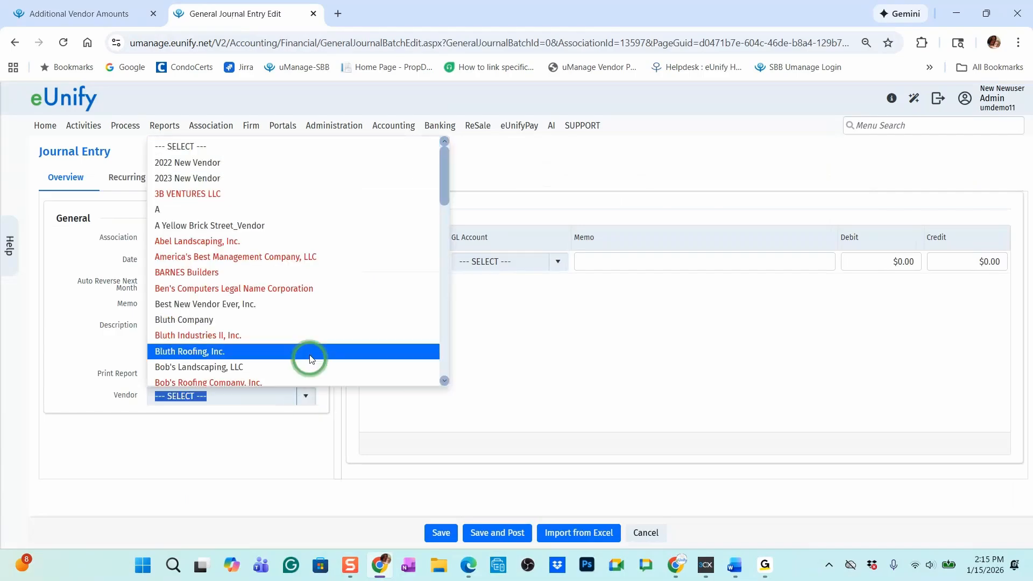
scroll(311, 359, down, 7)
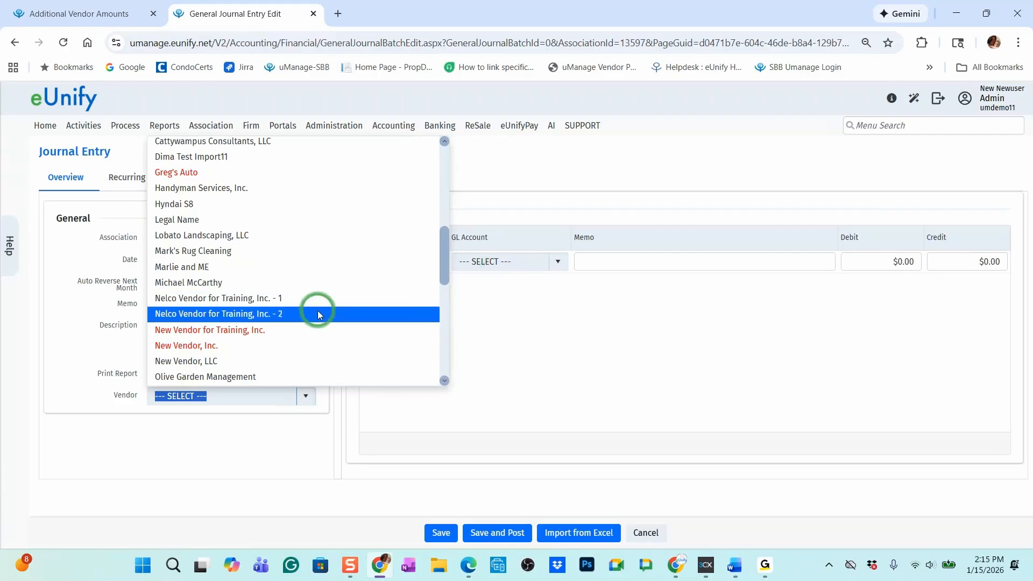
click(236, 313)
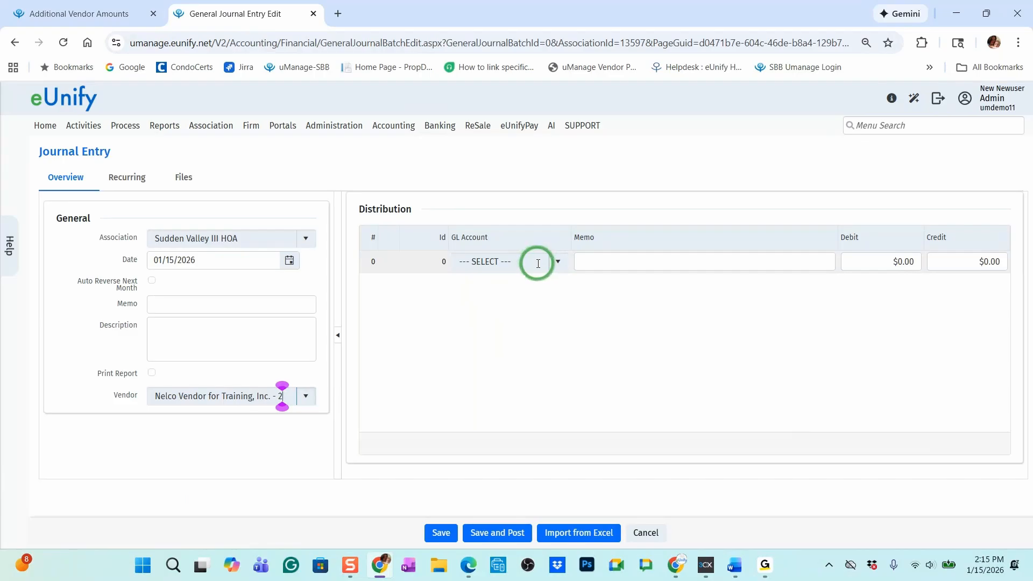
Open Import Data in a separate browser tab and choose the Additional 1099 Amount entity type to examine its columns
click(102, 20)
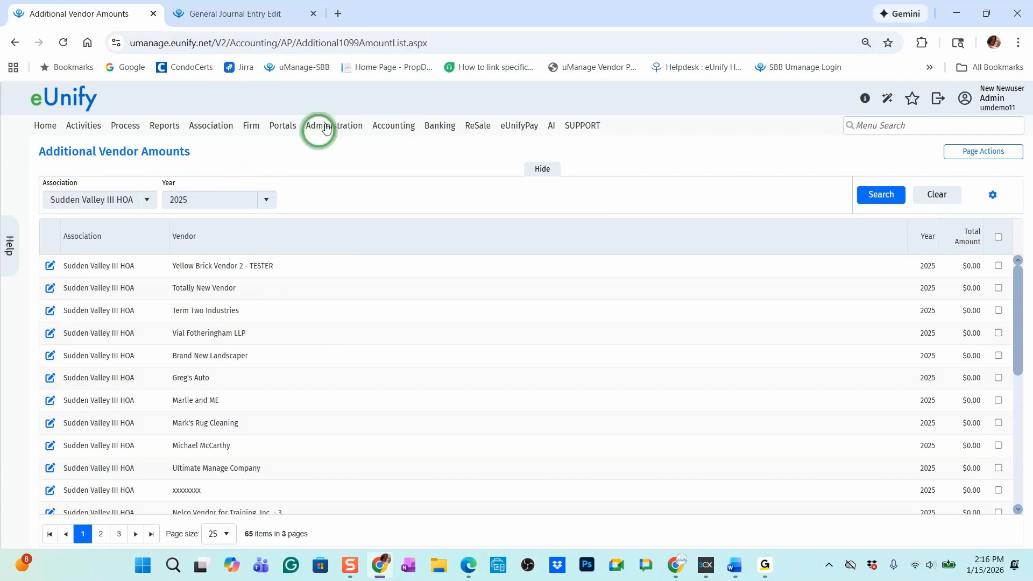
mouse_move(321, 125)
right_click(343, 243)
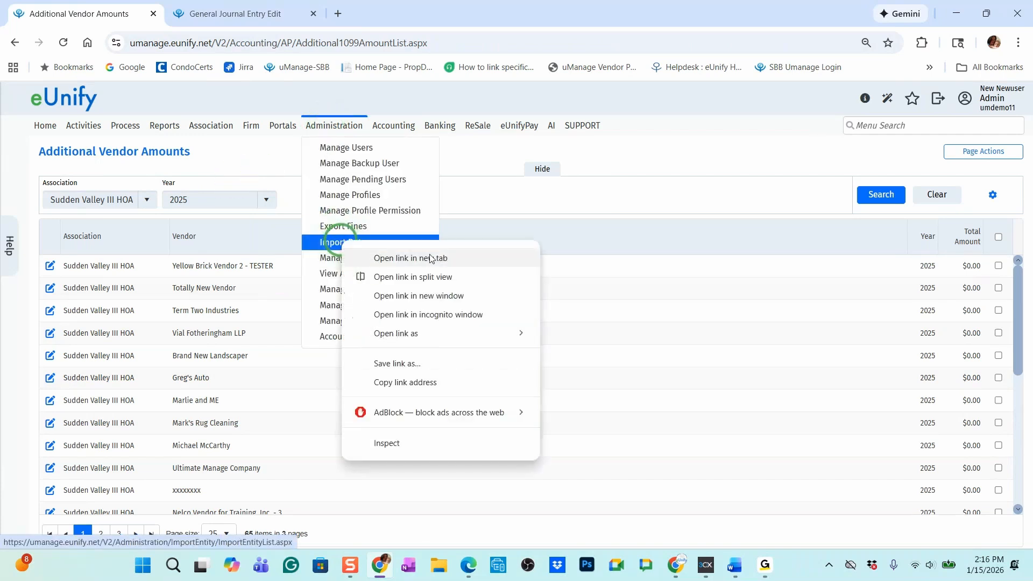
click(426, 258)
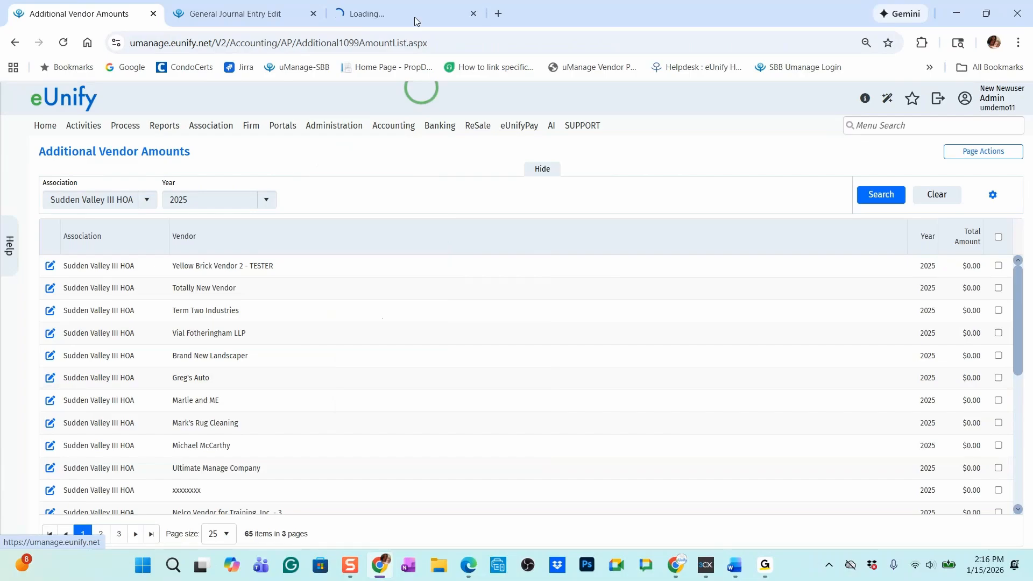
click(414, 11)
click(108, 196)
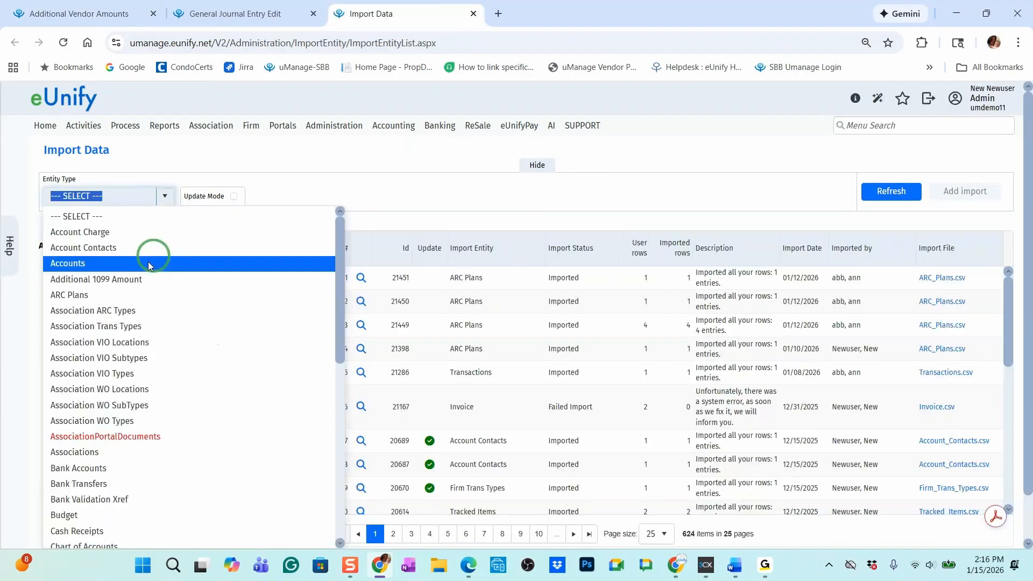
click(147, 279)
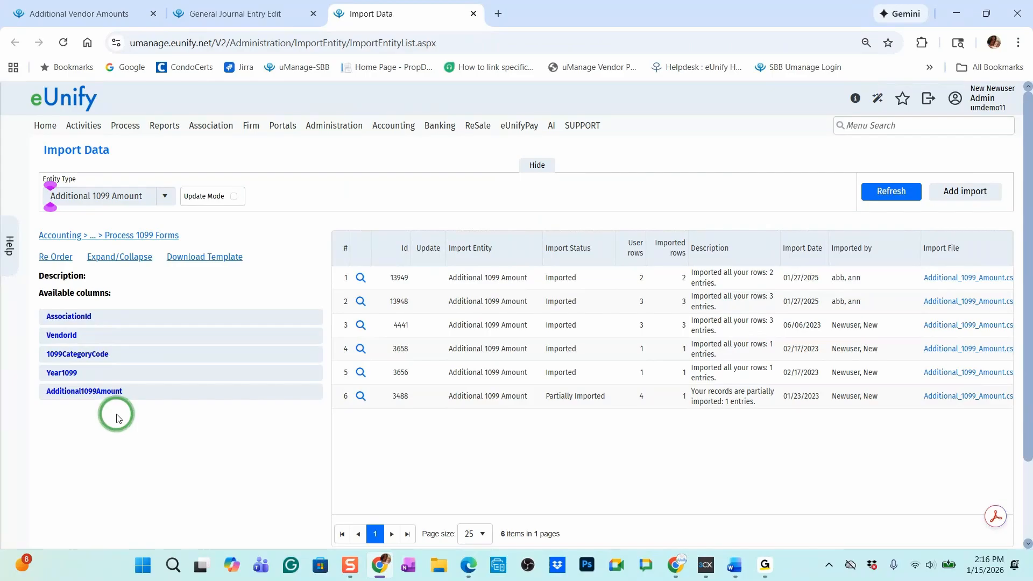
click(50, 20)
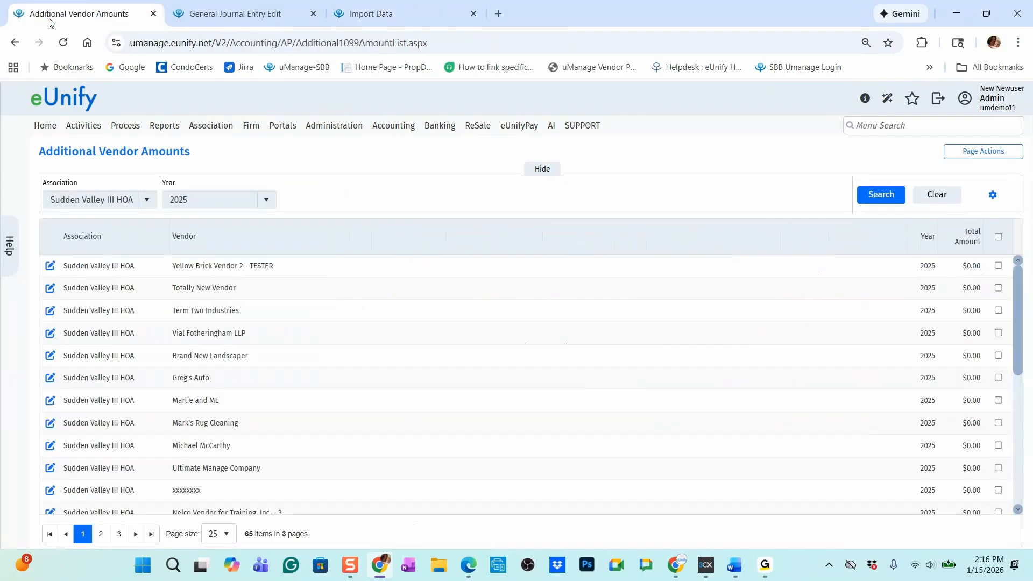
click(428, 10)
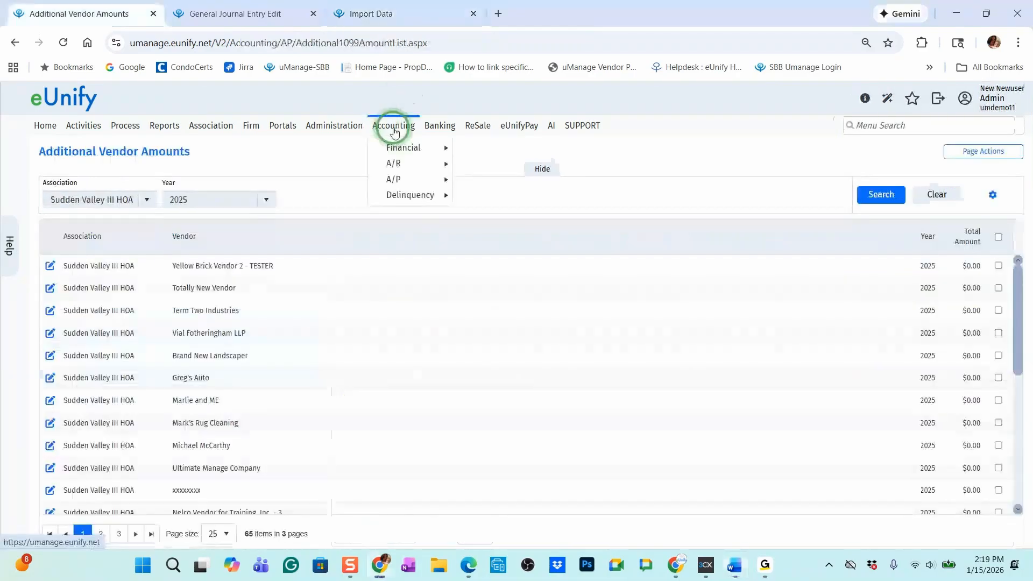
Open Process 1099 Forms from the 1099 processing options and set the year filter to 2025
click(406, 181)
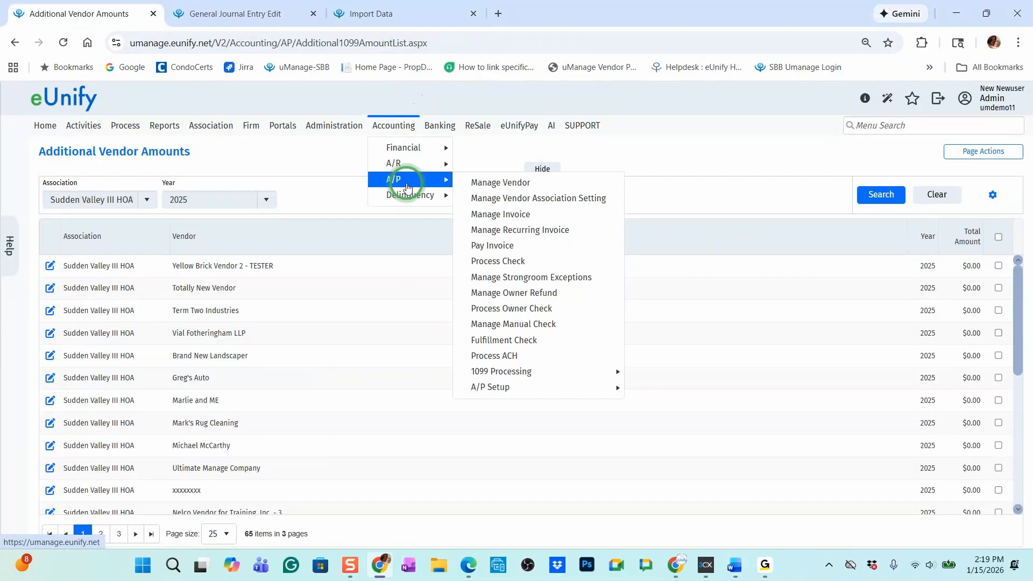
mouse_move(592, 372)
click(709, 375)
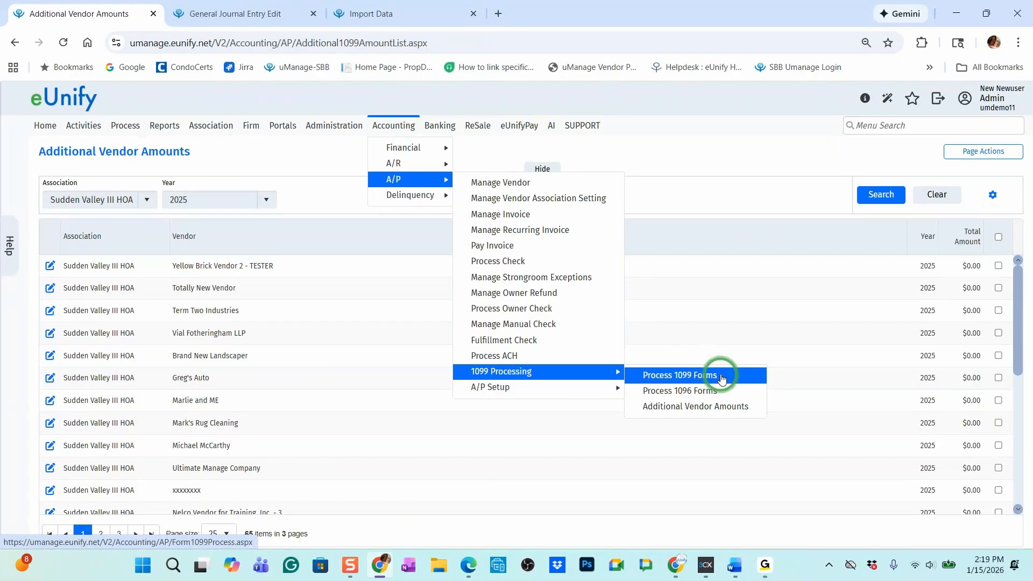
click(722, 379)
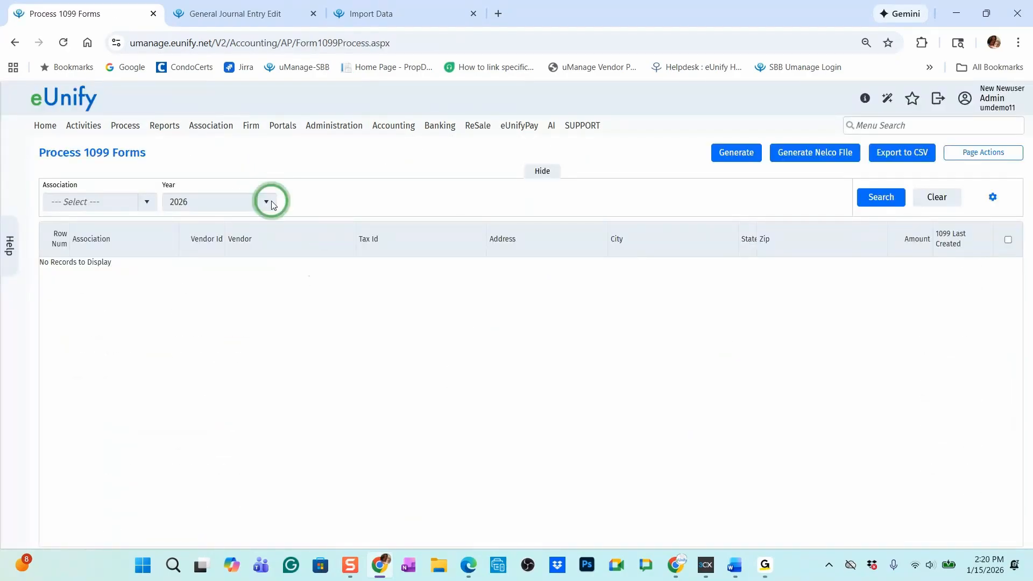
click(265, 202)
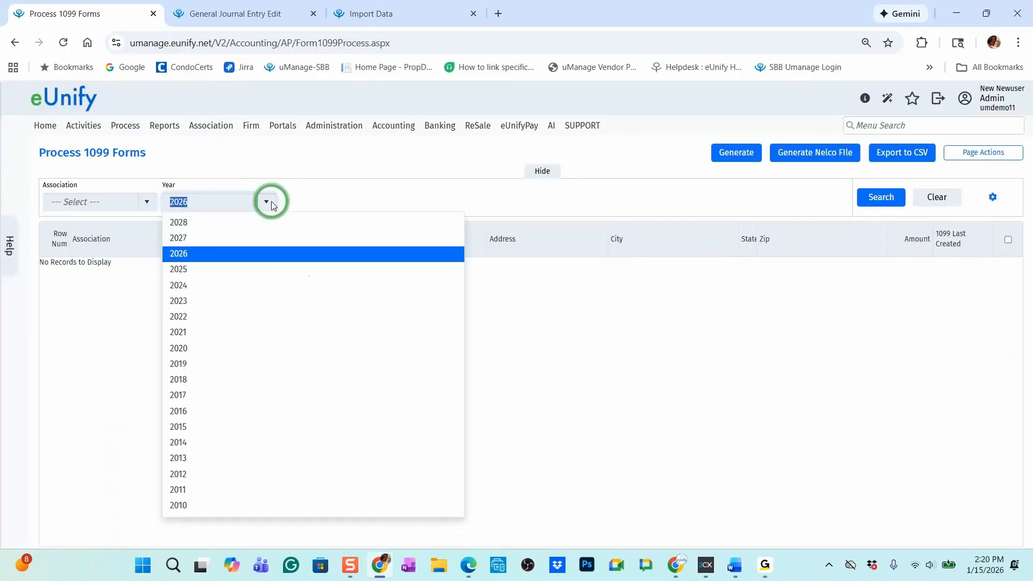
click(211, 269)
Try selecting all associations in the Process 1099 Forms filter, and clear the selection
click(115, 204)
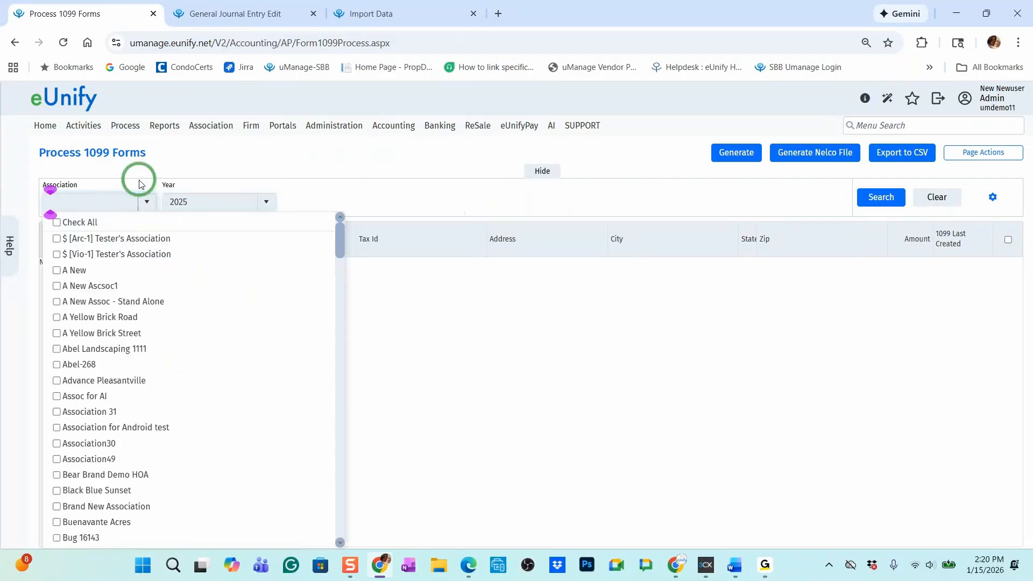
click(57, 223)
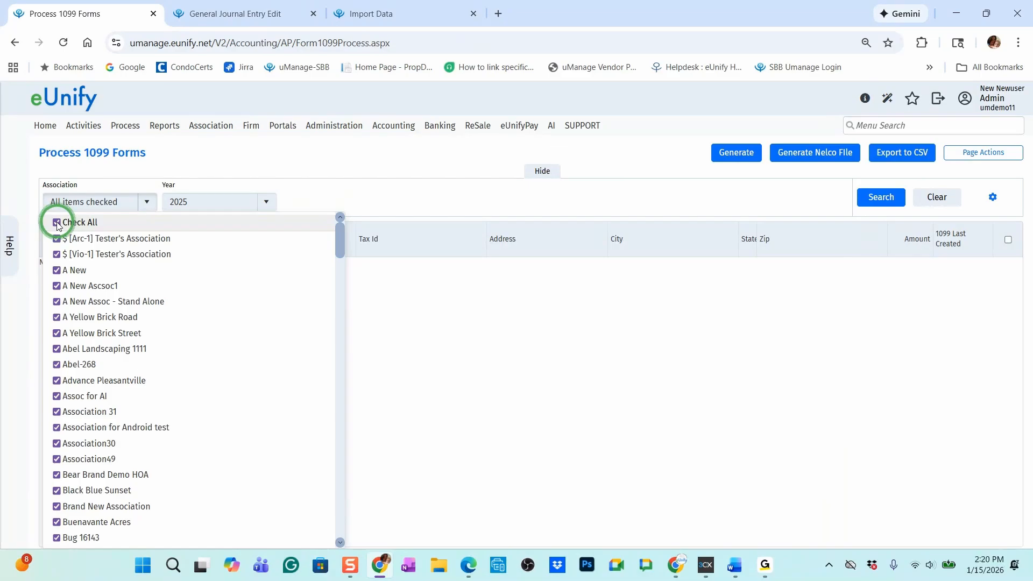
click(57, 223)
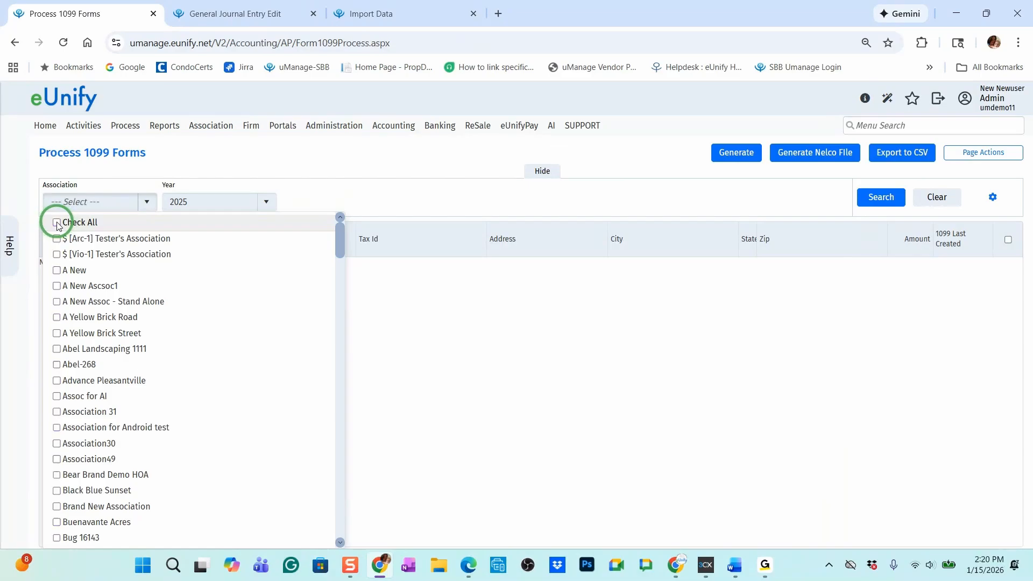
Try selecting only Association30, Brand New Association and Buenavante Acres in the association filter
click(56, 443)
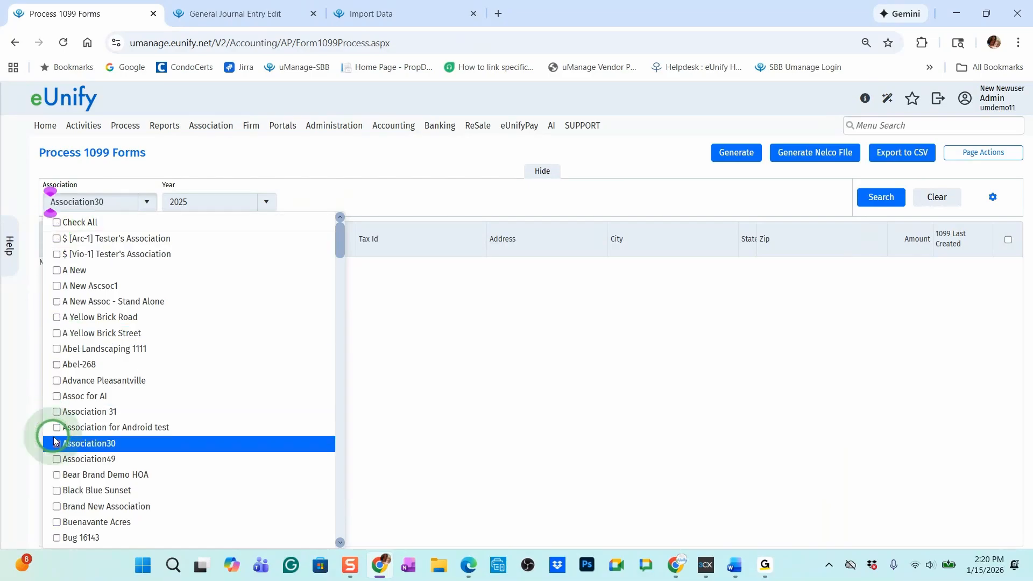
click(56, 506)
click(57, 523)
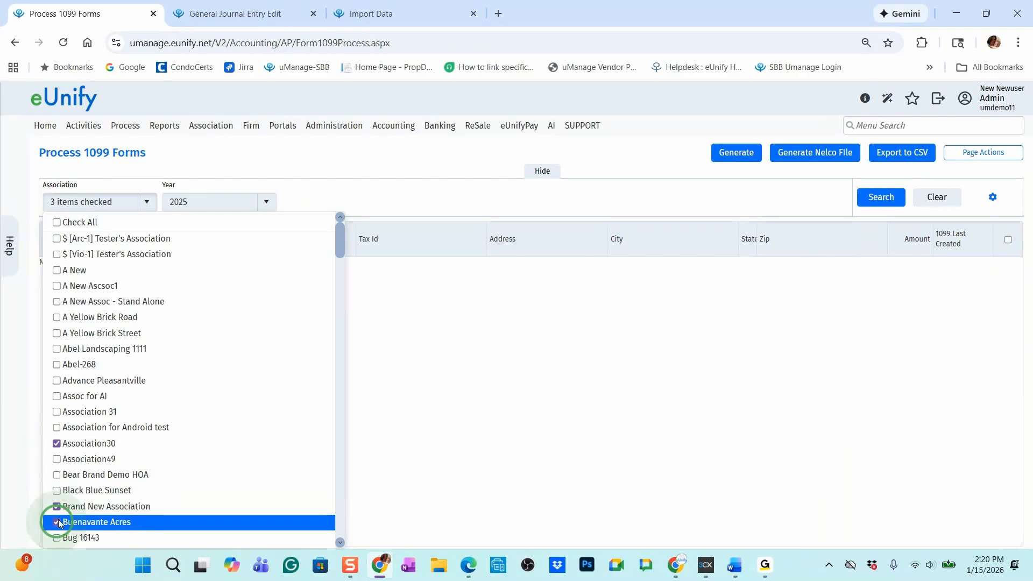
Reset the association filter and check only Olive Garden General and Sudden Valley III HOA
click(57, 222)
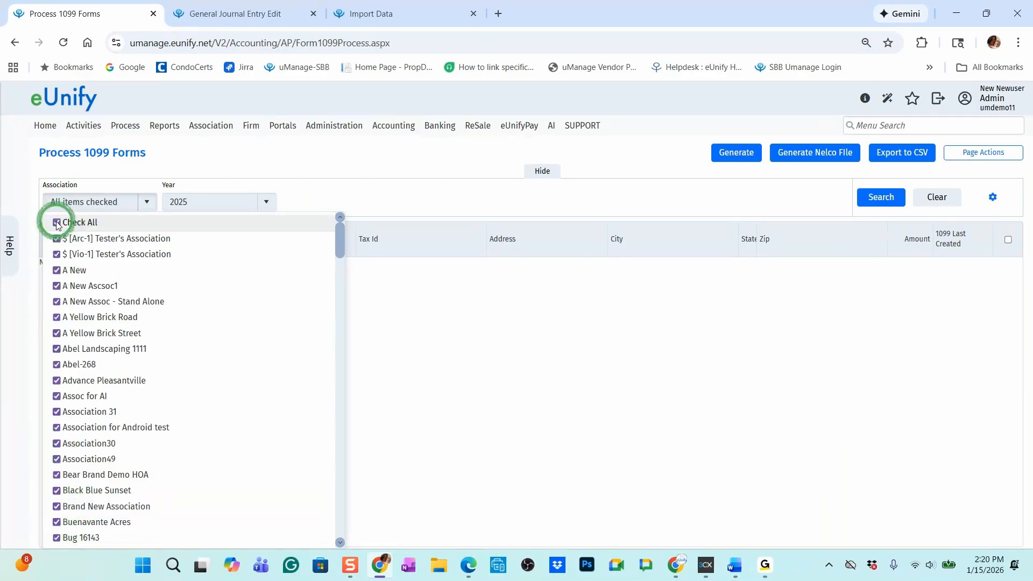
scroll(163, 396, down, 6)
scroll(163, 396, down, 6)
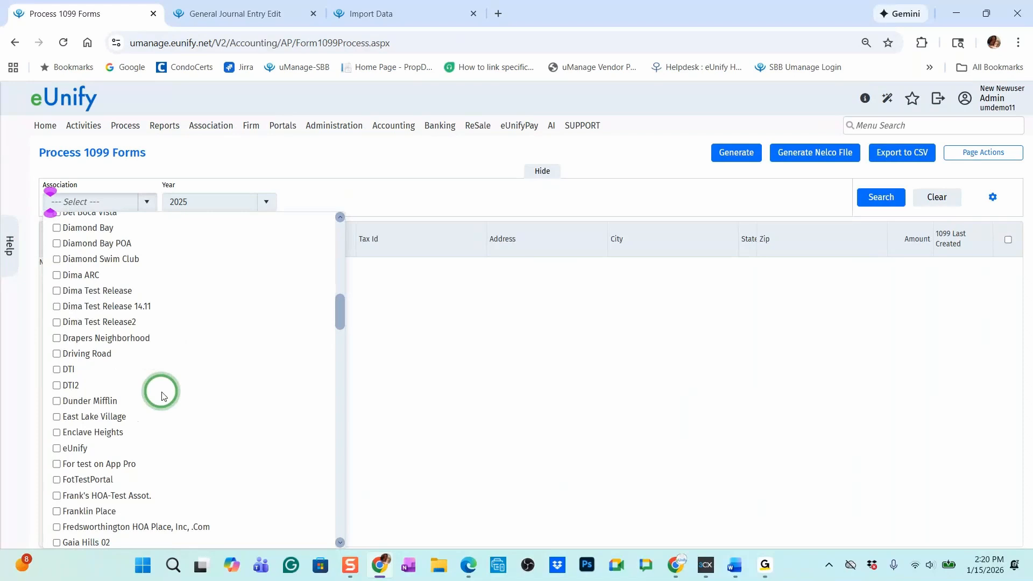
scroll(164, 395, down, 10)
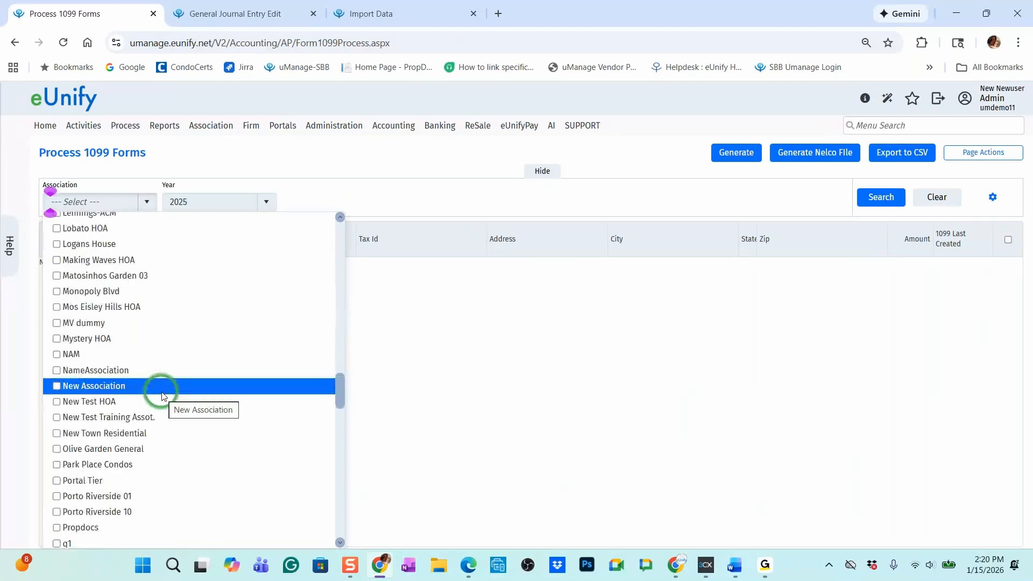
click(107, 449)
scroll(113, 452, down, 15)
click(116, 410)
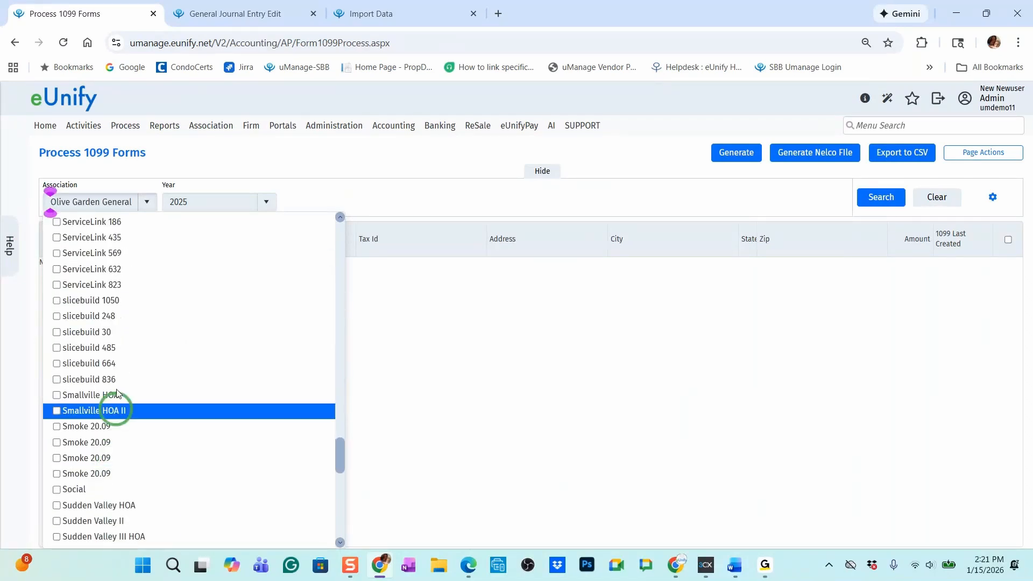
scroll(107, 455, down, 2)
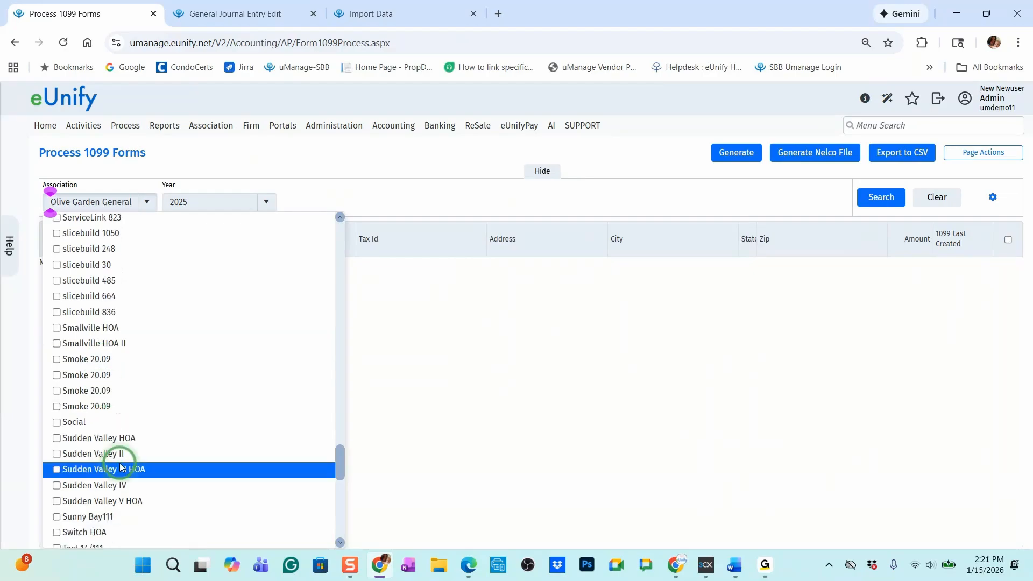
click(121, 468)
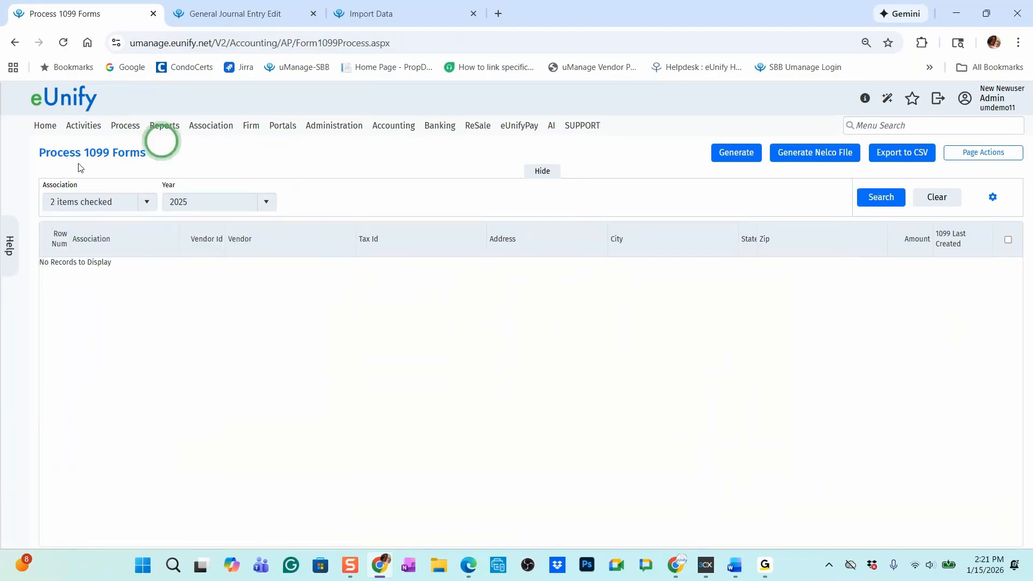
Search for the 2025 1099 records of the two checked associations and sort the results by association
click(896, 200)
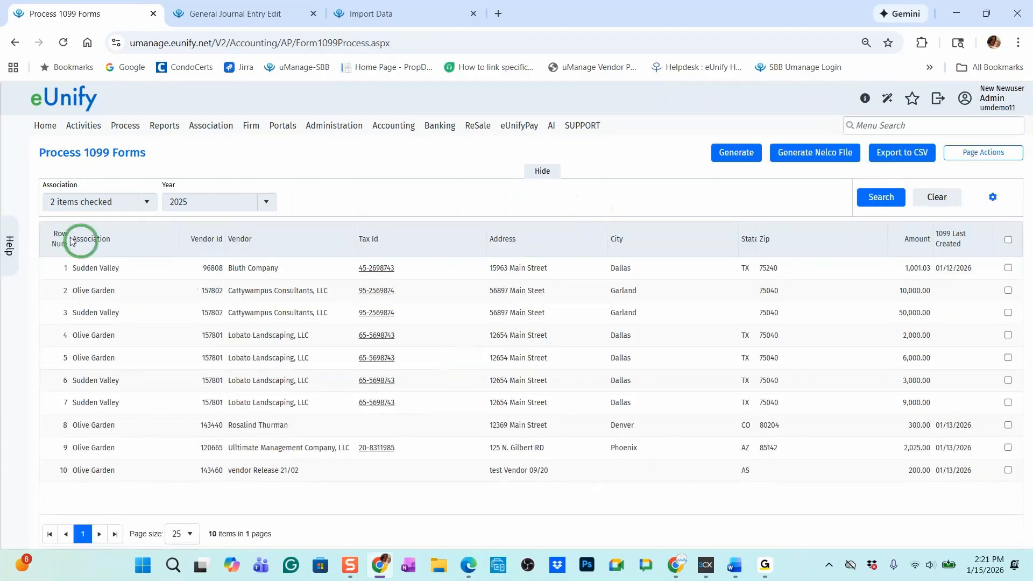
click(81, 240)
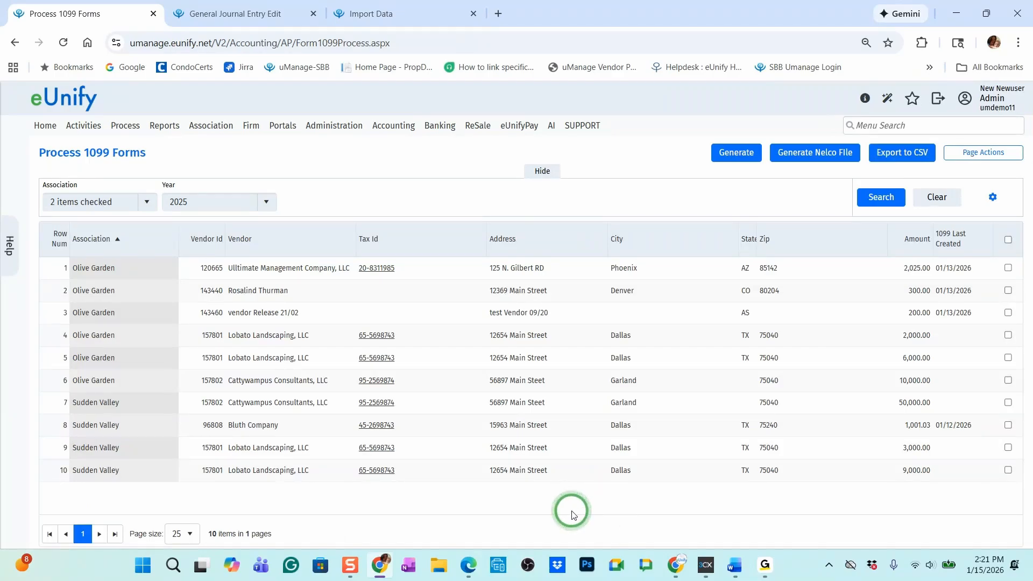
Try selecting all 1099 rows at once, clear them, and select only rows 3, 5 and 6
click(1007, 241)
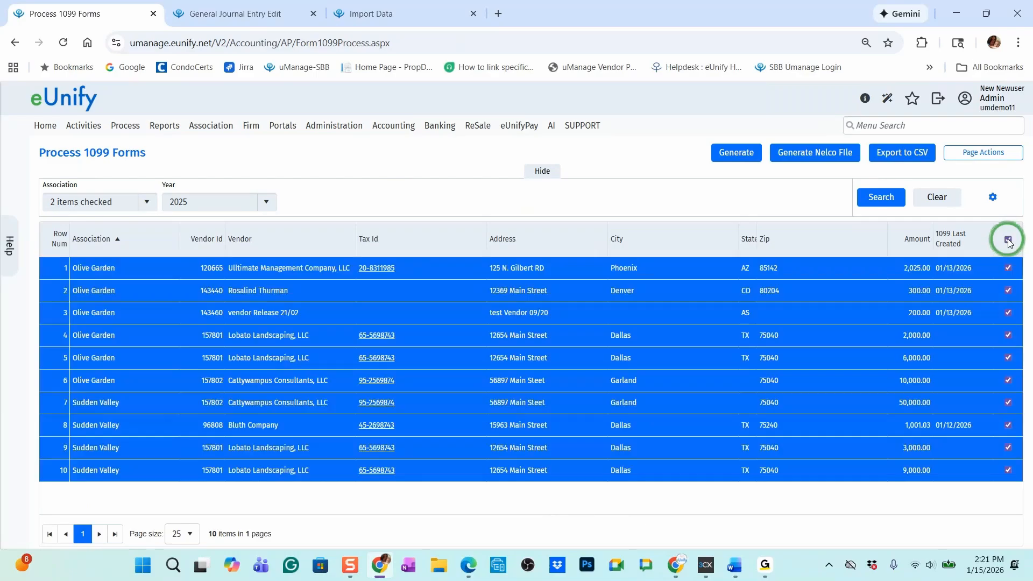
click(1008, 240)
click(1008, 313)
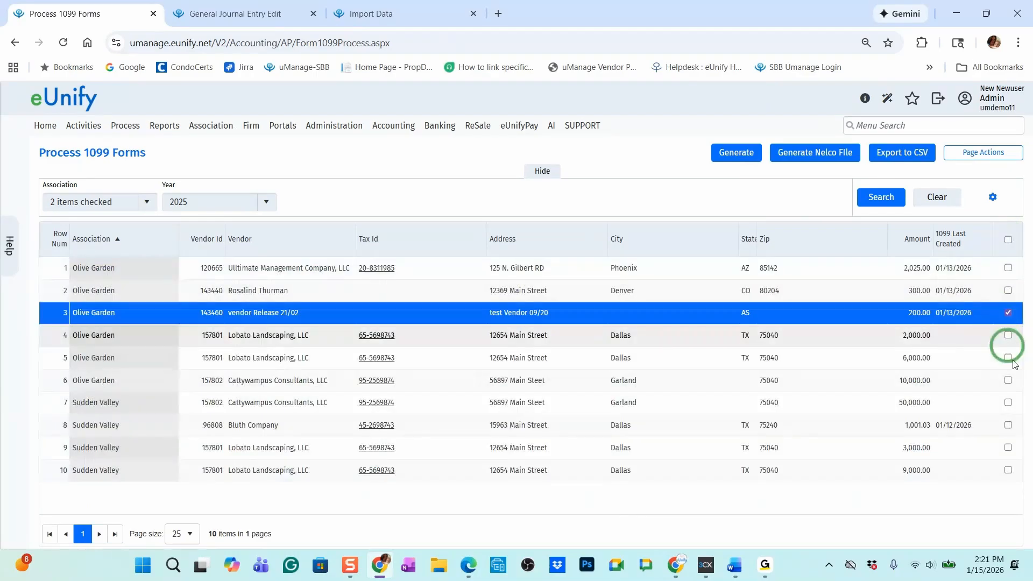
click(1007, 380)
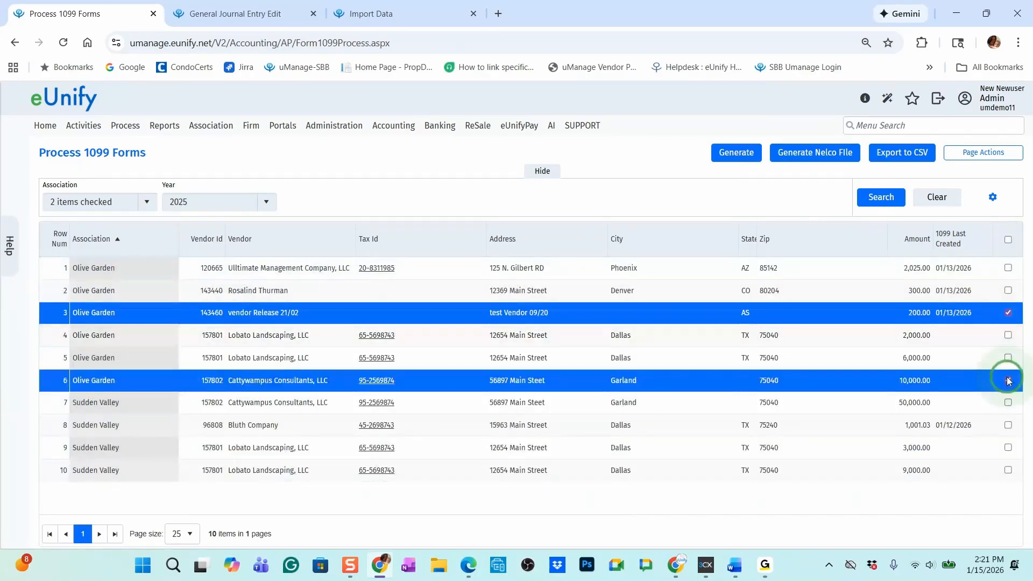
click(1008, 358)
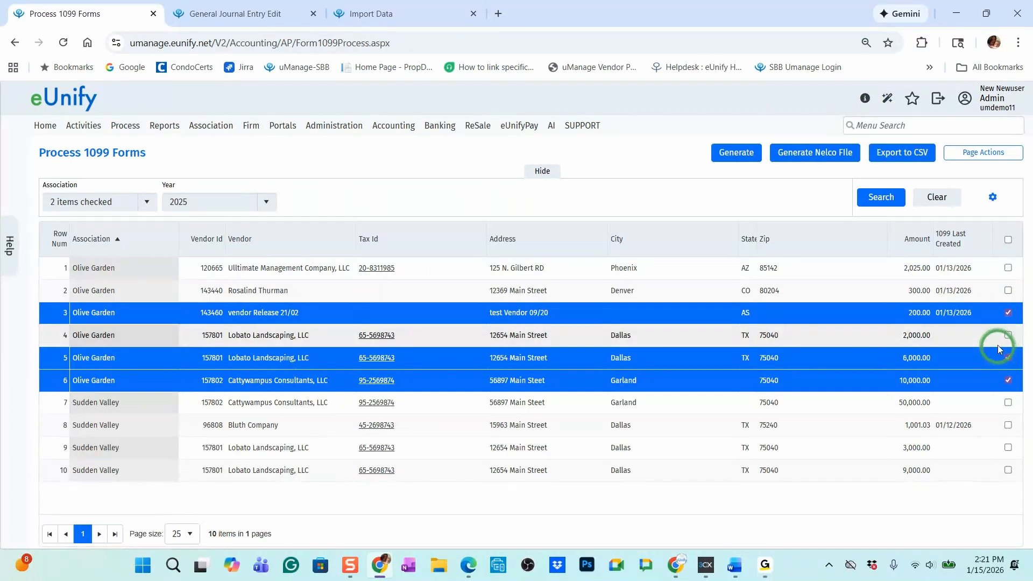
Generate the Nelco file for all listed 1099 rows and extract Nelco1099Misc and Nelco1099Nec into the Downloads folder
click(989, 249)
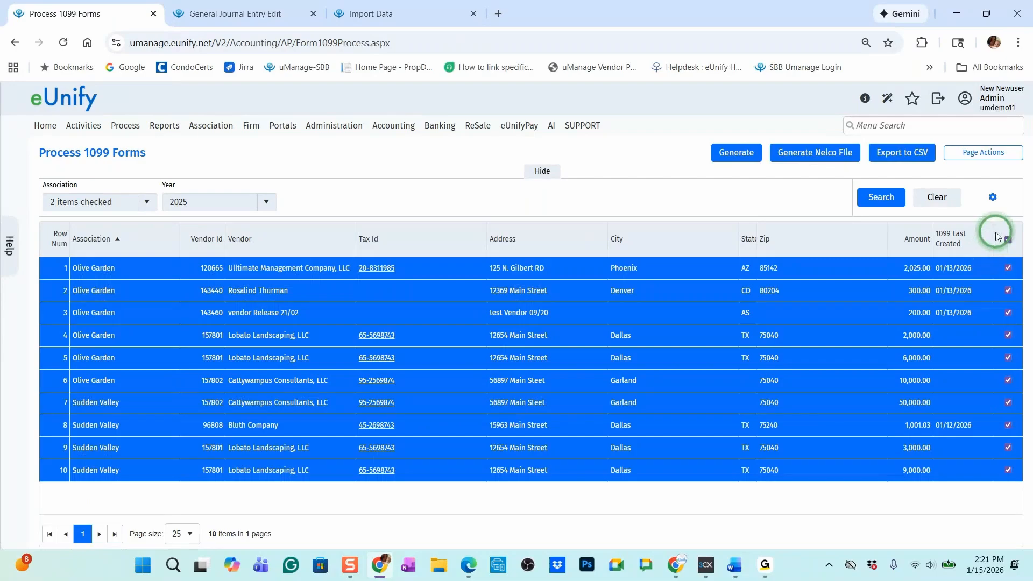
click(836, 155)
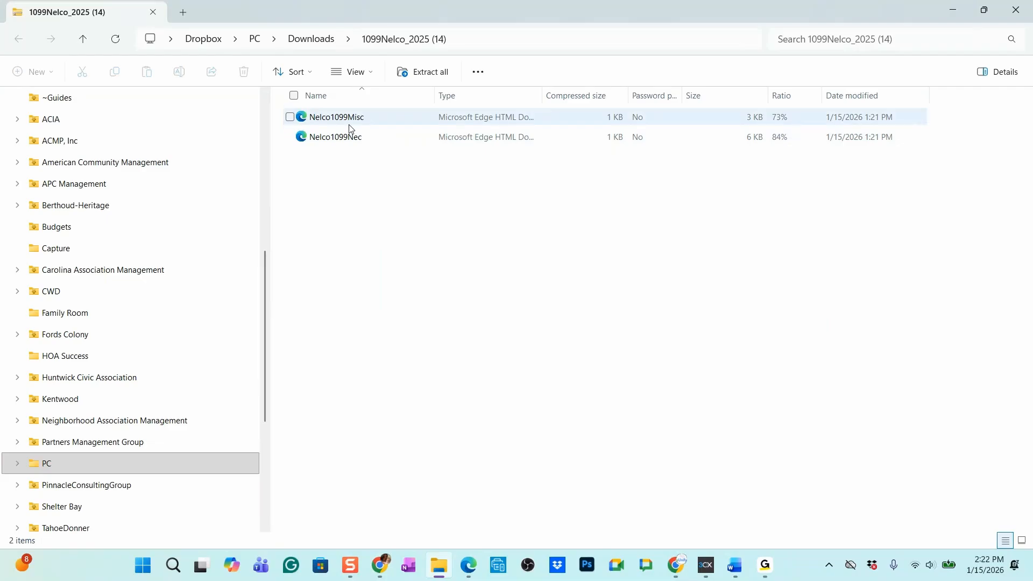
drag(271, 156, 38, 269)
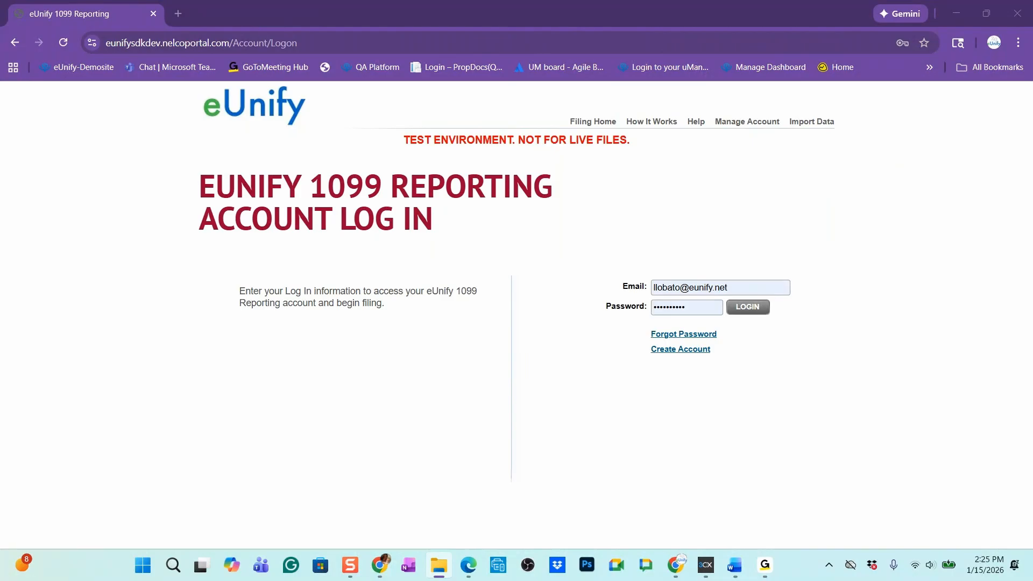
Log in to the eUnify 1099 Reporting portal and review the How It Works page, including the tax year 2025 pricing
click(757, 316)
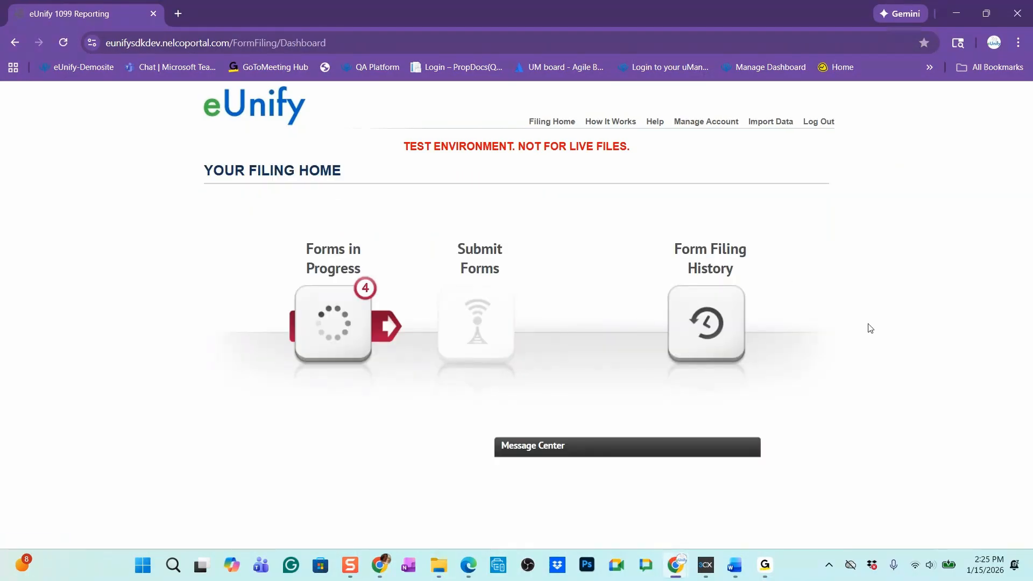
click(624, 123)
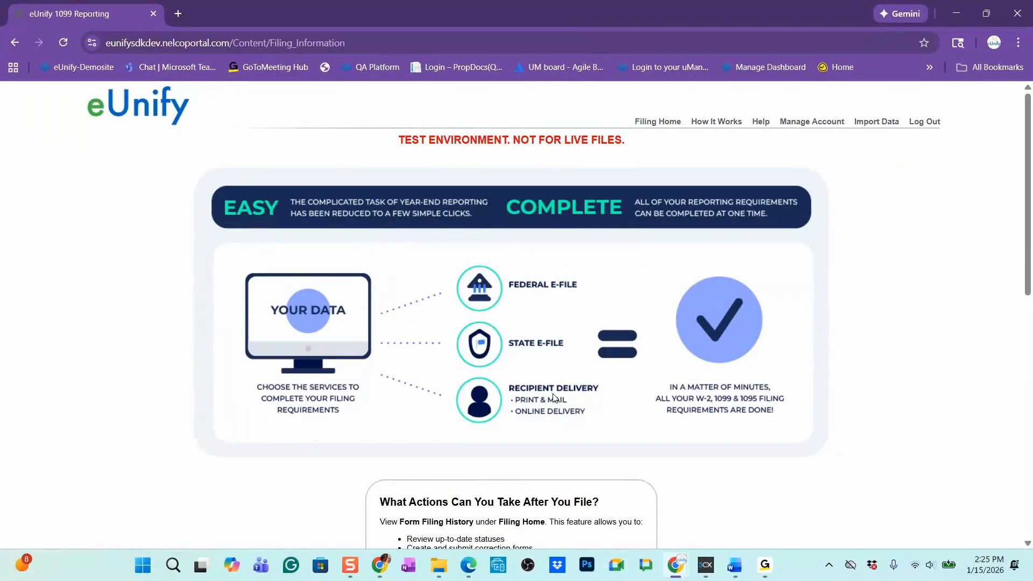
scroll(557, 409, down, 3)
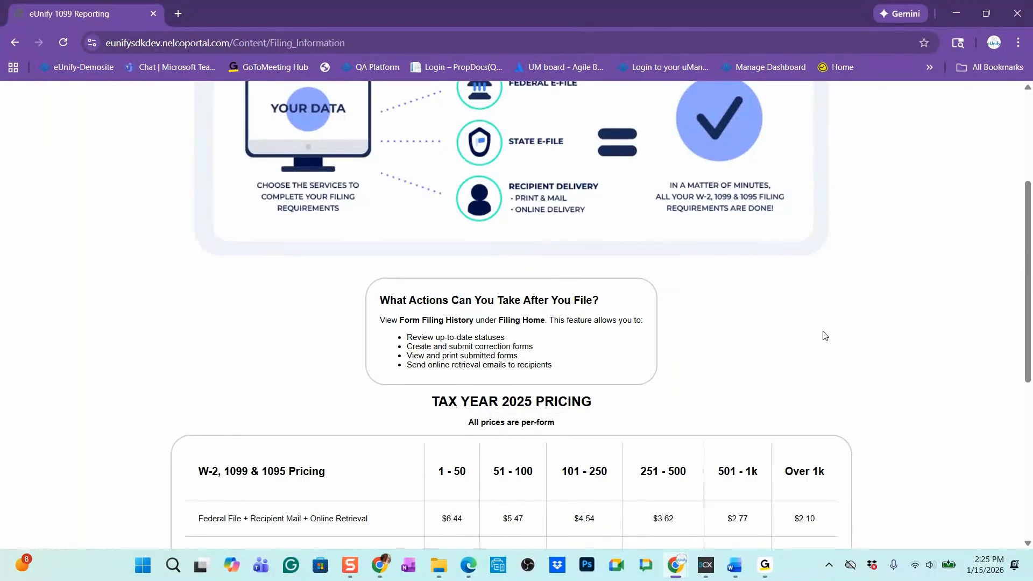
scroll(825, 336, down, 2)
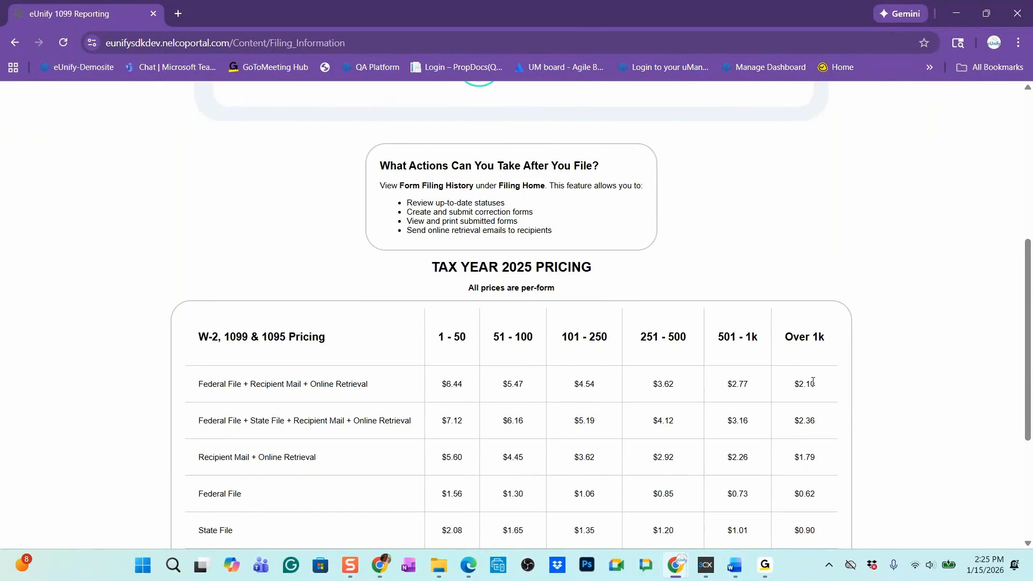
scroll(695, 285, up, 5)
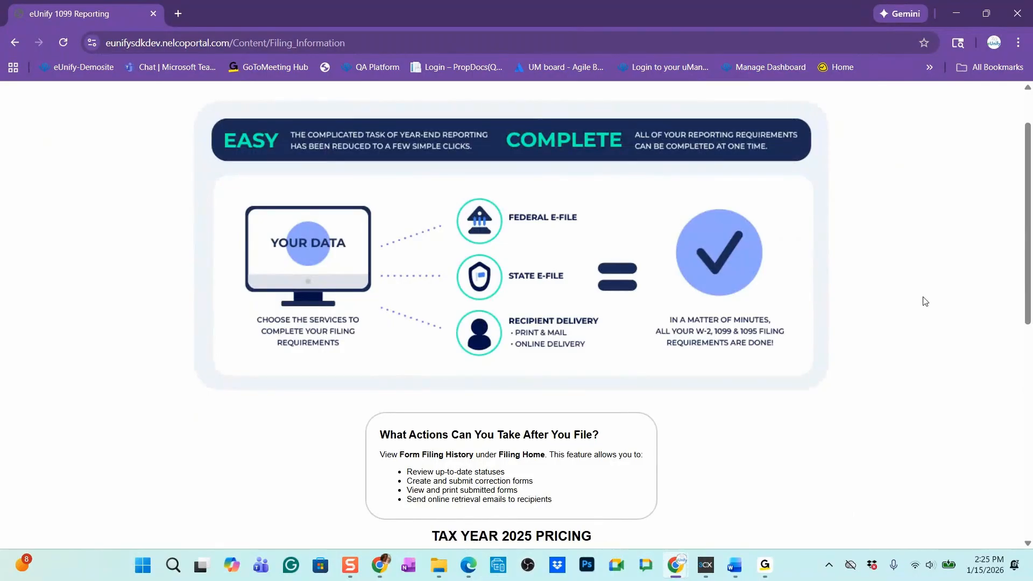
scroll(798, 389, down, 10)
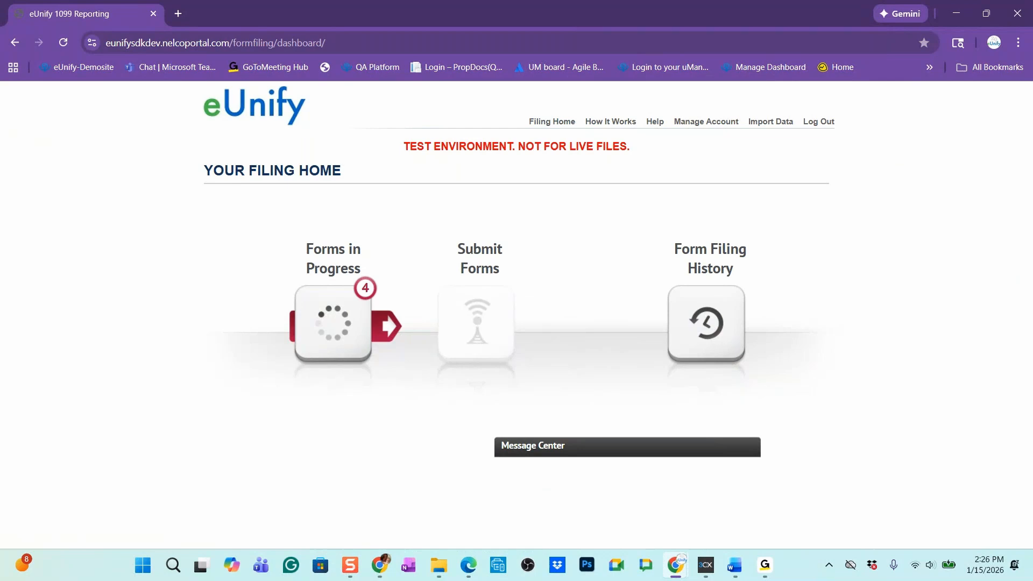
Import the Nelco1099Nec file from the Downloads folder through the portal's Import Data page
click(439, 565)
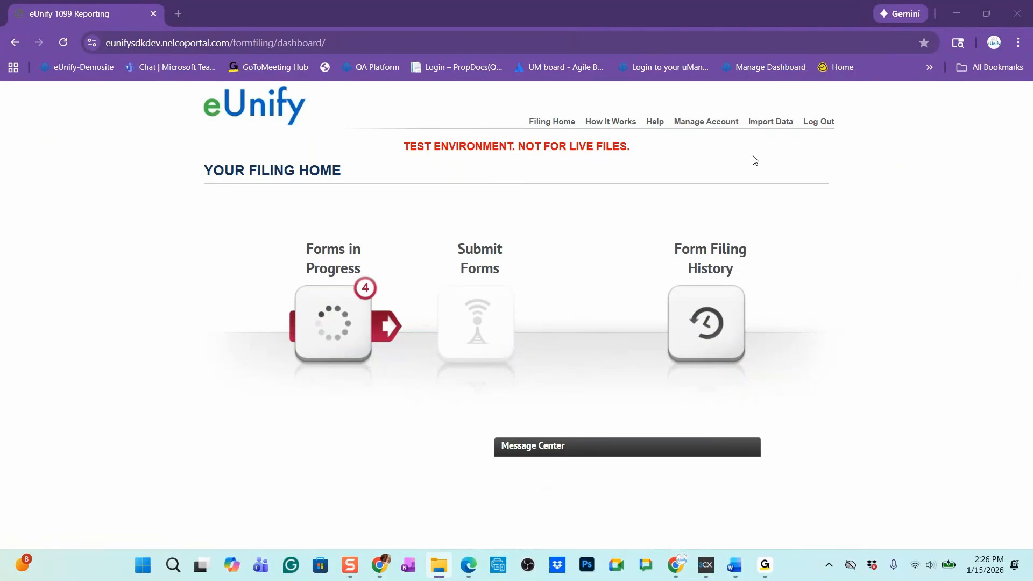
click(767, 127)
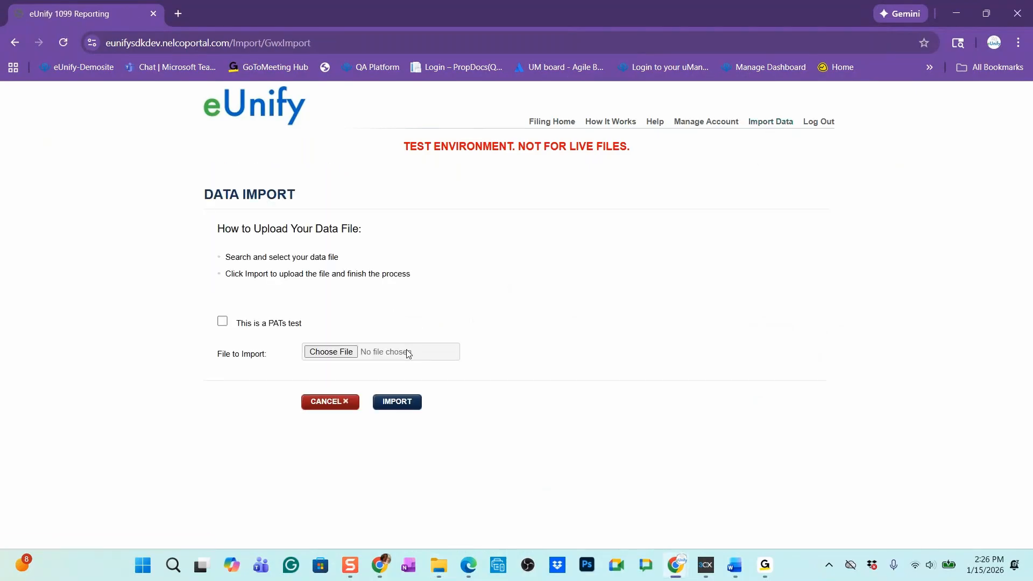
click(334, 357)
click(332, 353)
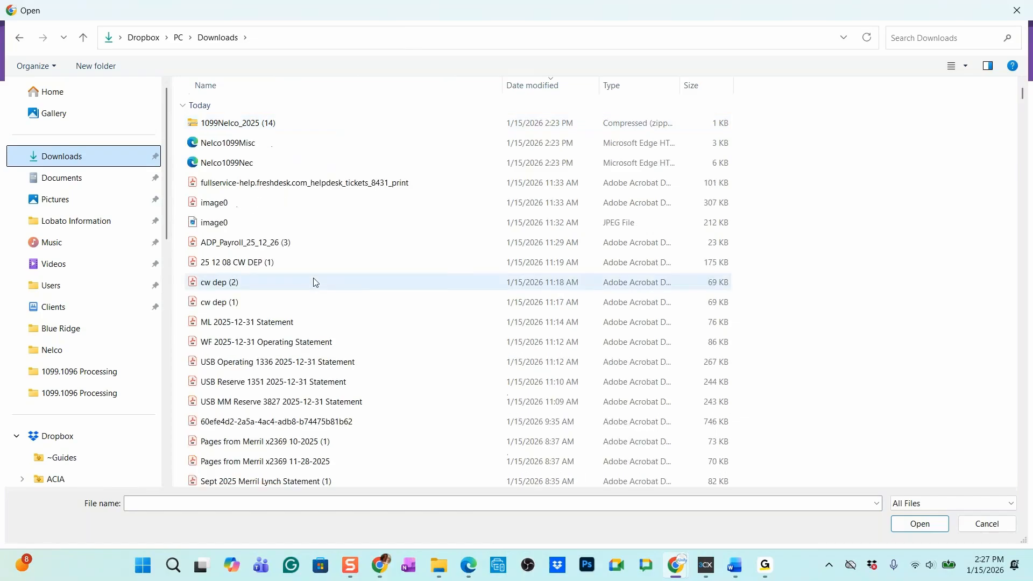
click(307, 163)
click(920, 523)
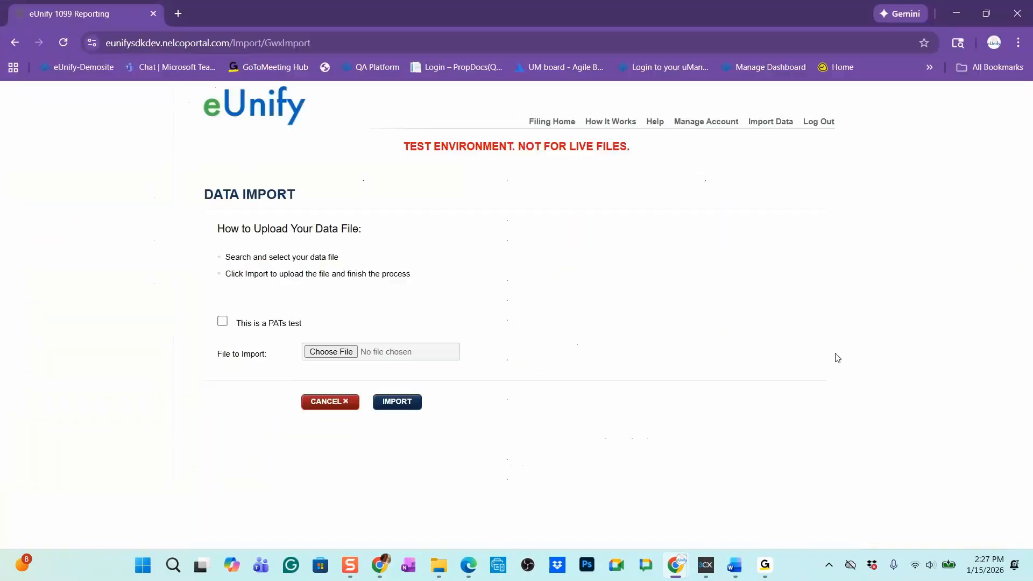
click(390, 406)
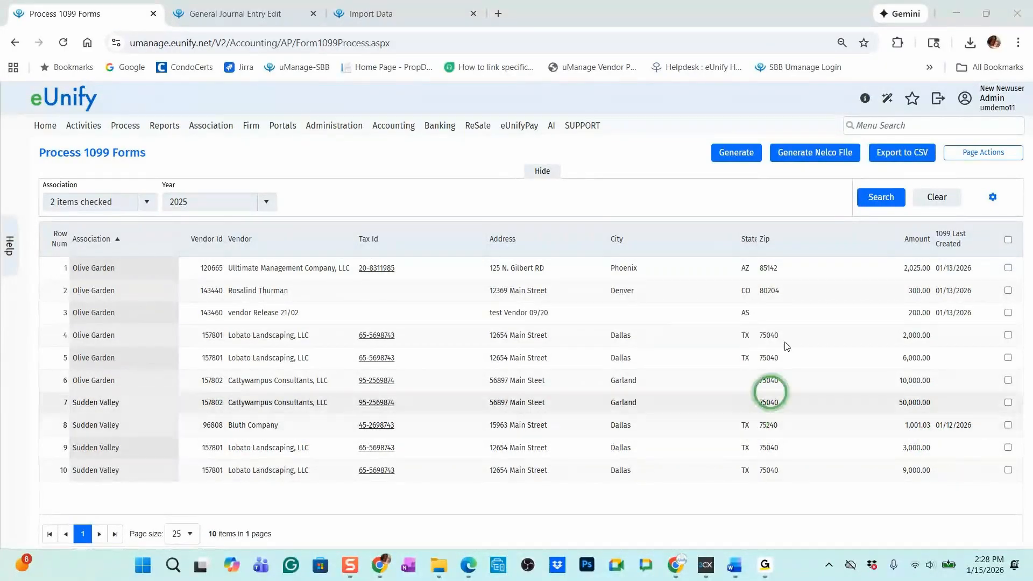
Switch back to Process 1099 Forms, widen the State column, and open the Cattywampus Consultants vendor record through Manage Vendor in a new tab
drag(785, 242, 787, 242)
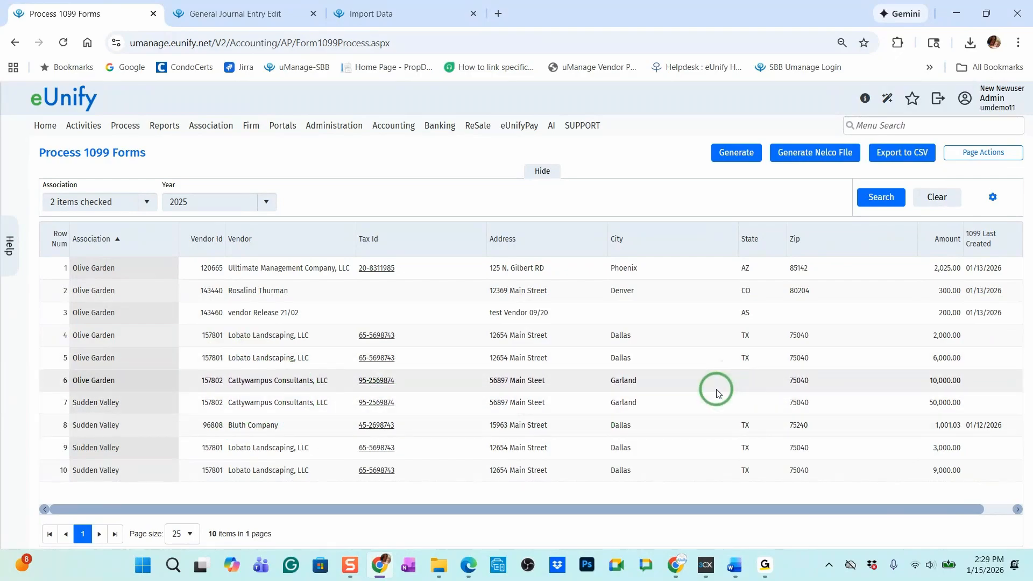
mouse_move(395, 125)
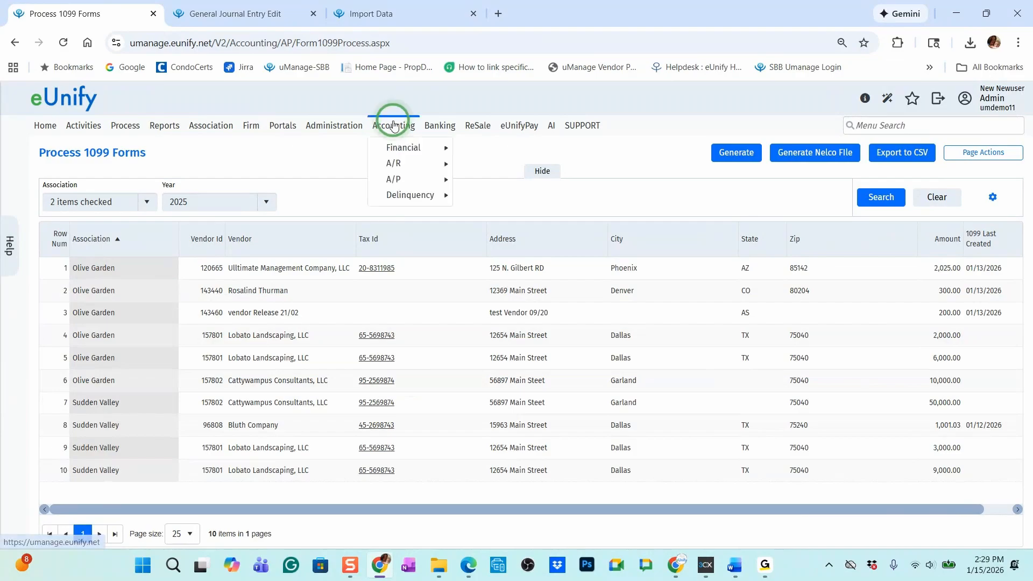
mouse_move(401, 183)
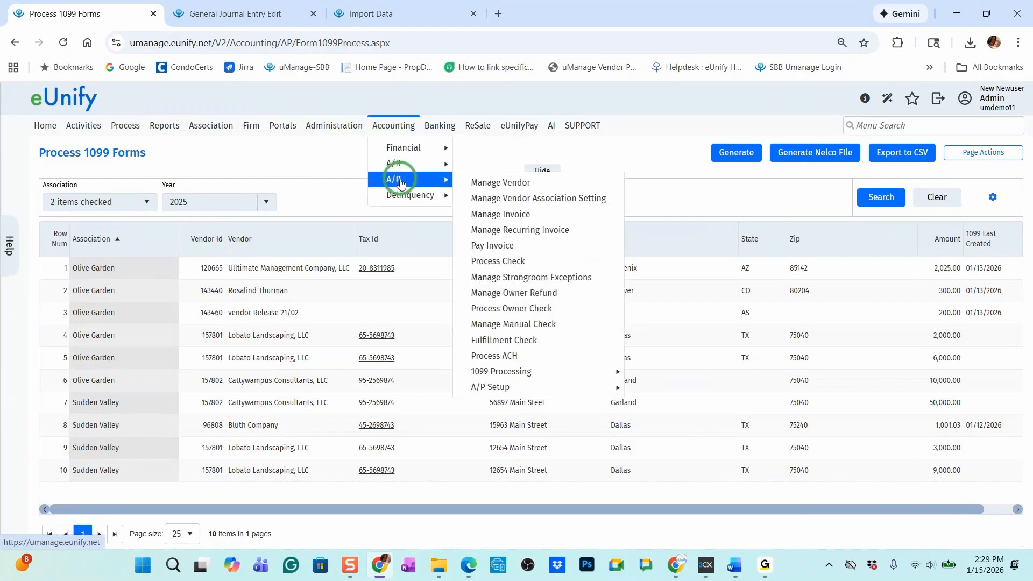
right_click(513, 182)
click(578, 200)
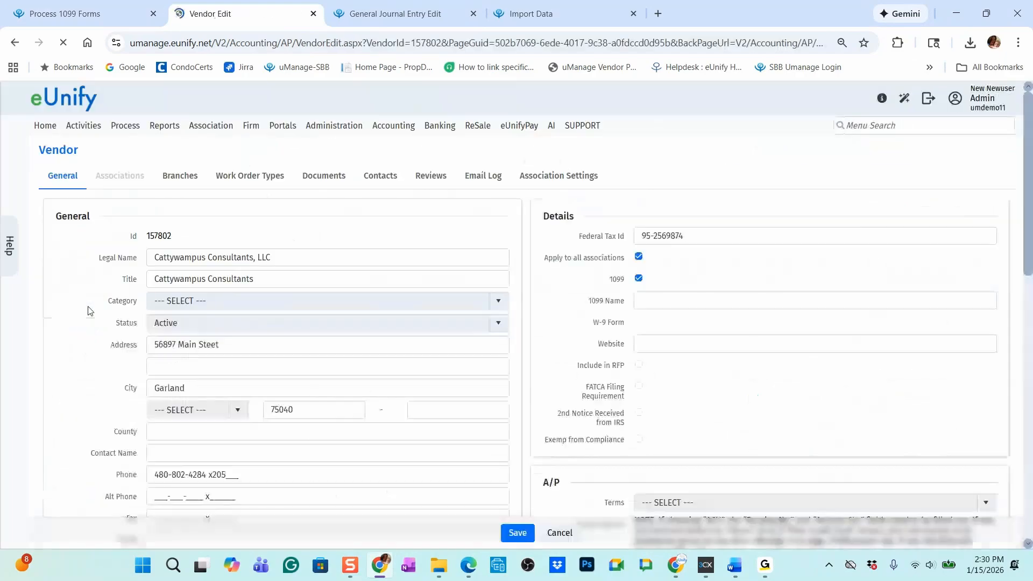
Set the Remit To state of Cattywampus Consultants to TX, save the vendor, and return to Process 1099 Forms
scroll(194, 352, down, 10)
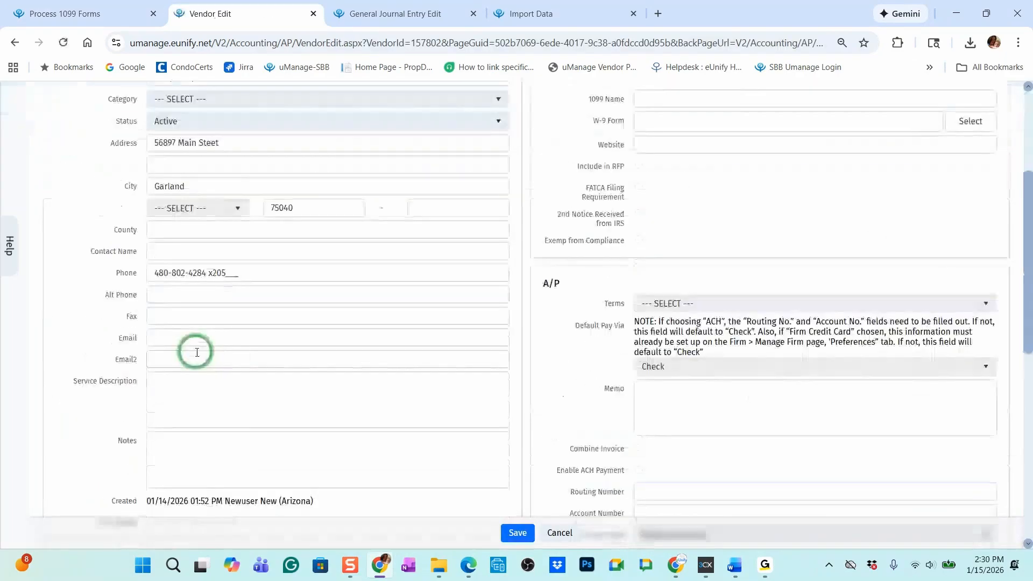
double_click(148, 357)
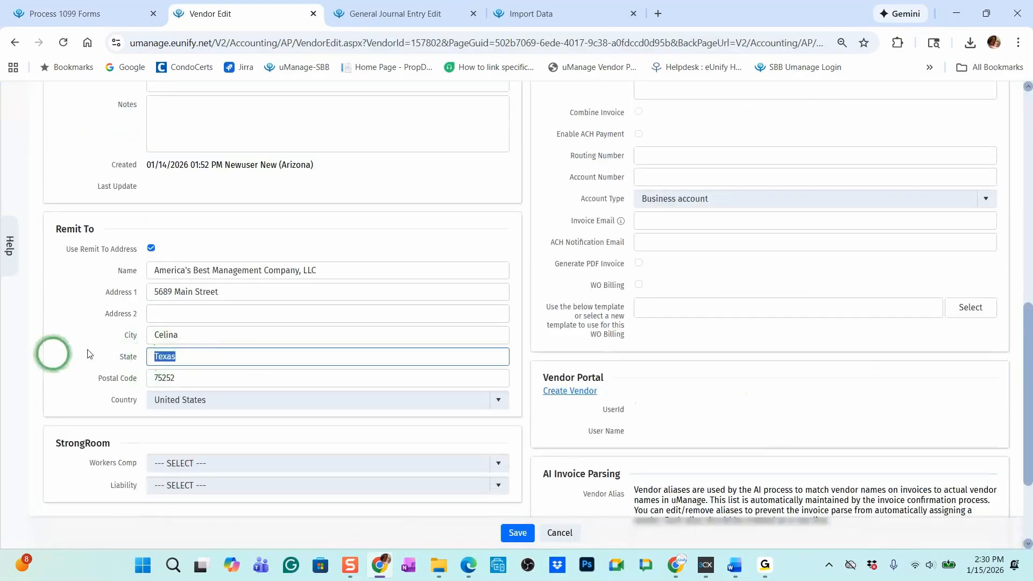
text(TX)
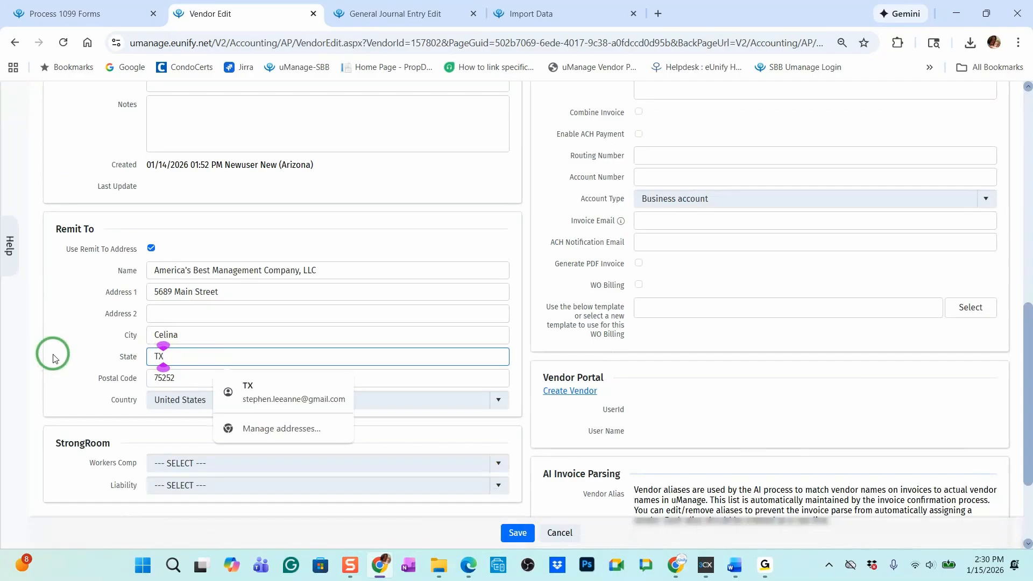
click(519, 536)
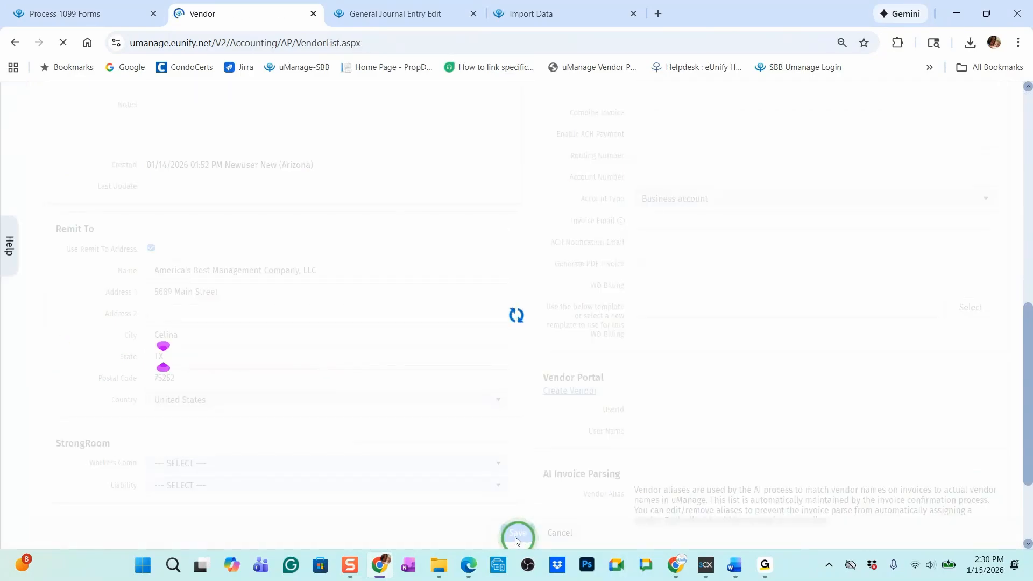
click(98, 8)
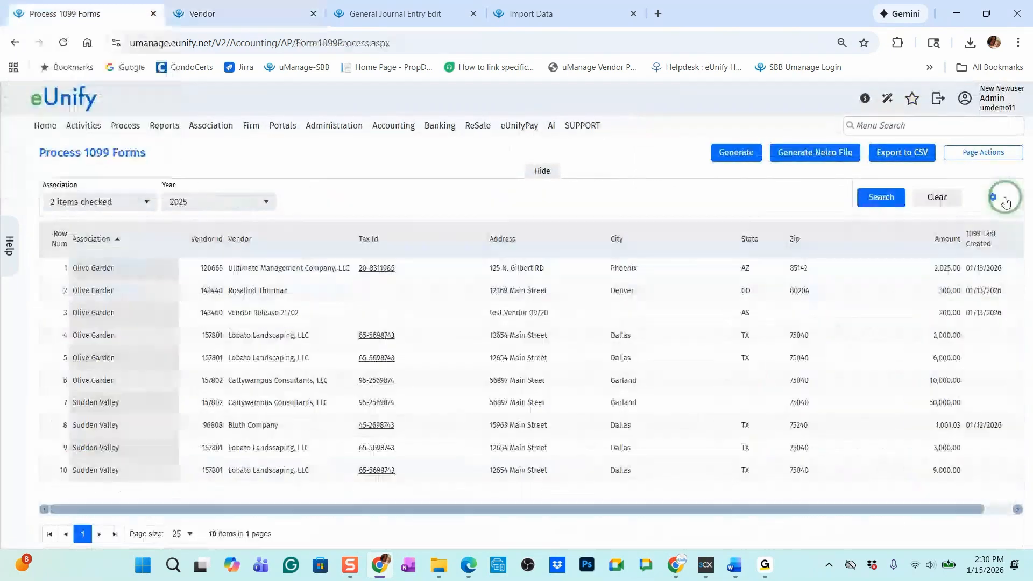
Refresh the 1099 forms list, set the general address state of Cattywampus Consultants to Texas, and save the vendor
click(899, 197)
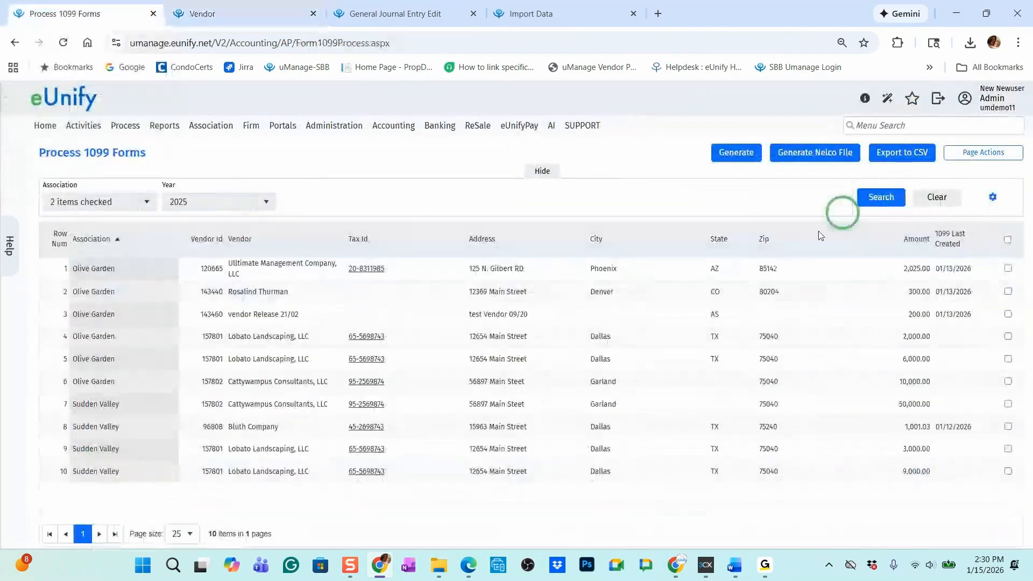
click(232, 14)
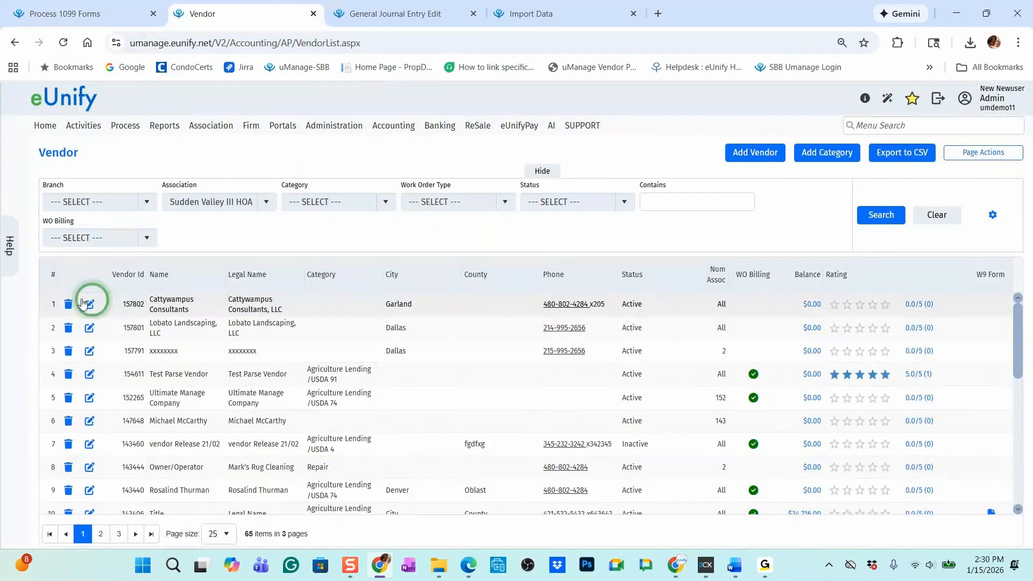
click(91, 303)
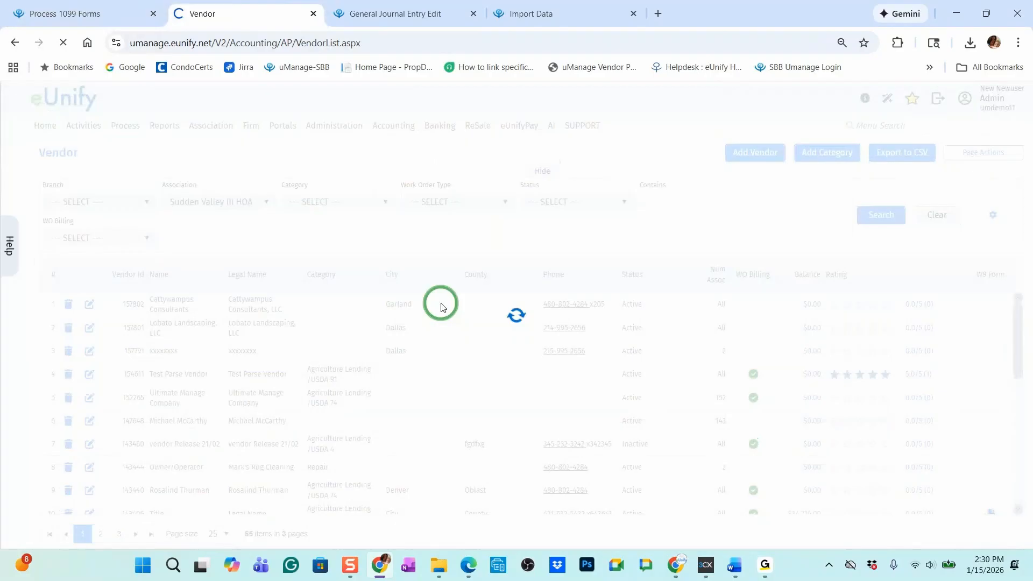
click(358, 371)
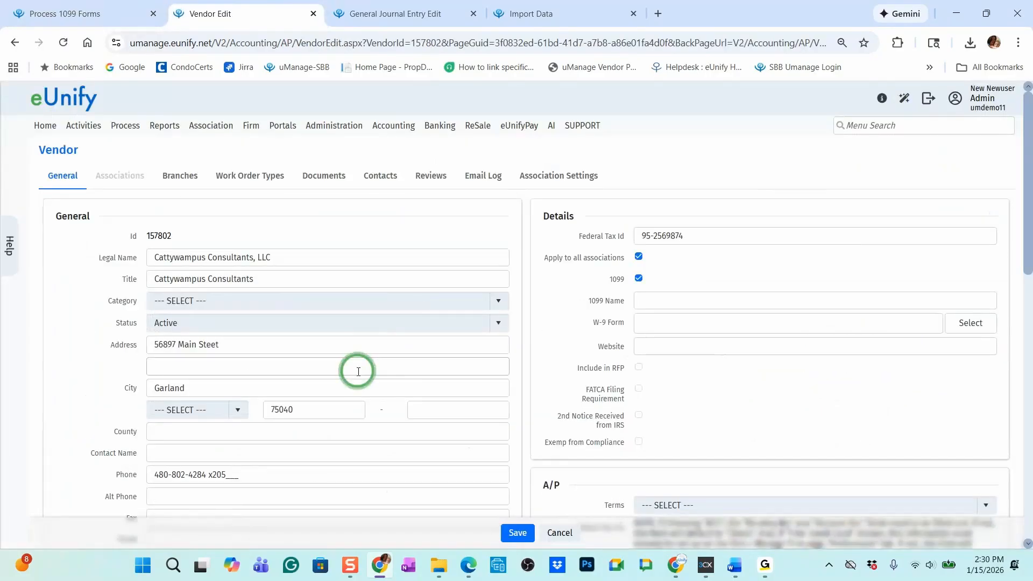
scroll(357, 369, down, 3)
click(221, 272)
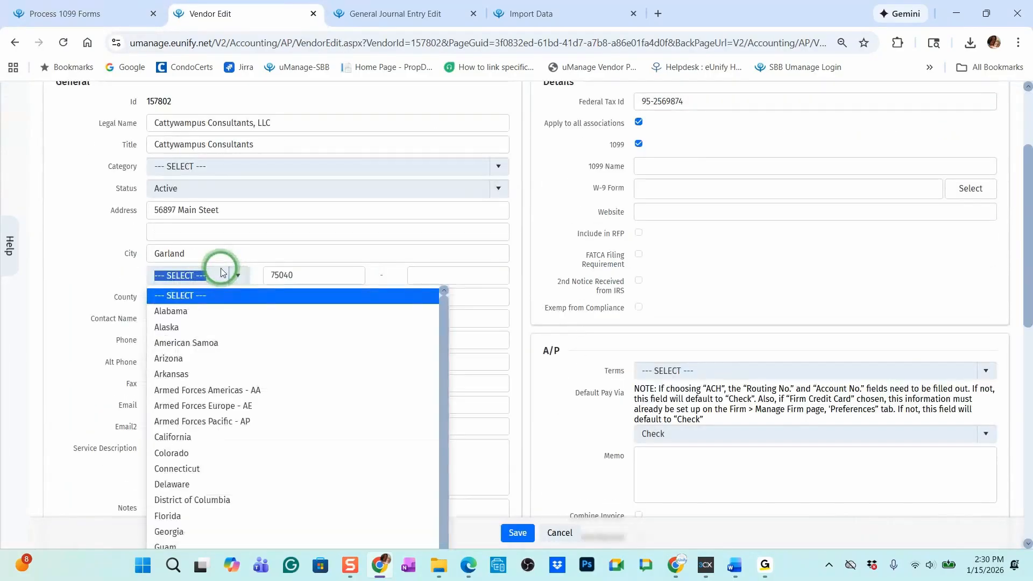
text(tex)
click(201, 296)
click(521, 533)
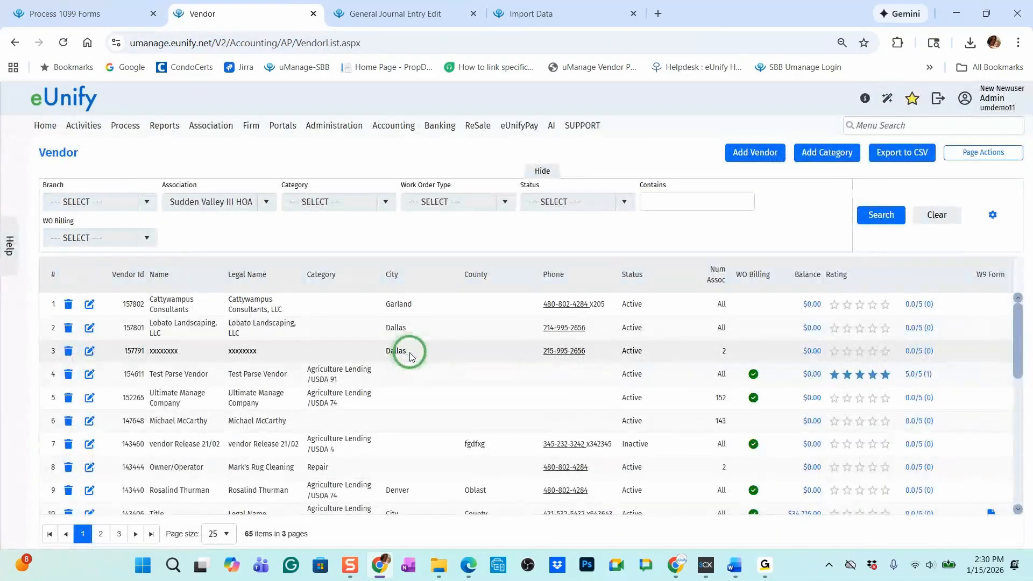
Find the association containing "olive" through Manage Associations and open the Olive Garden General record for editing
mouse_move(226, 127)
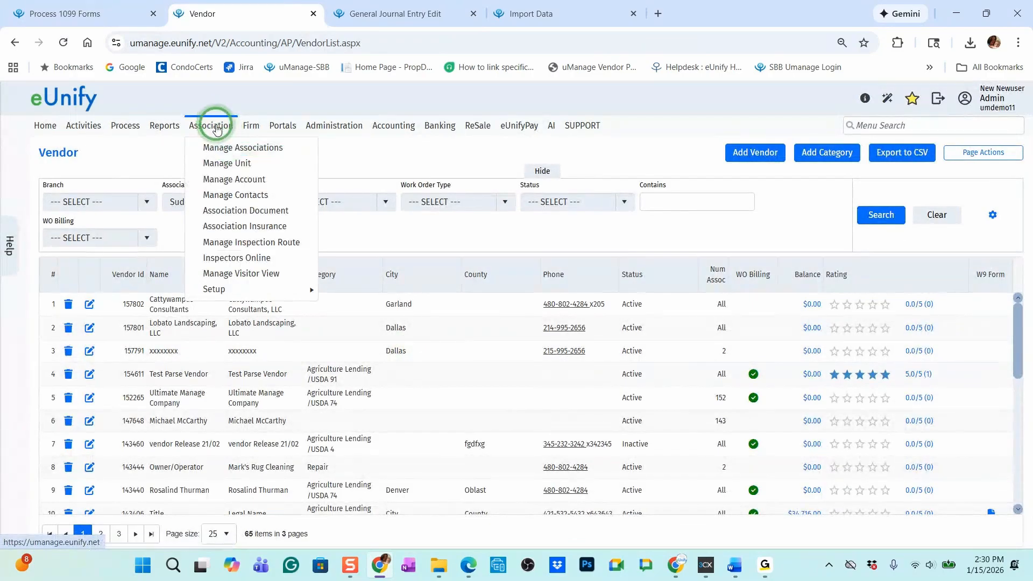
click(227, 155)
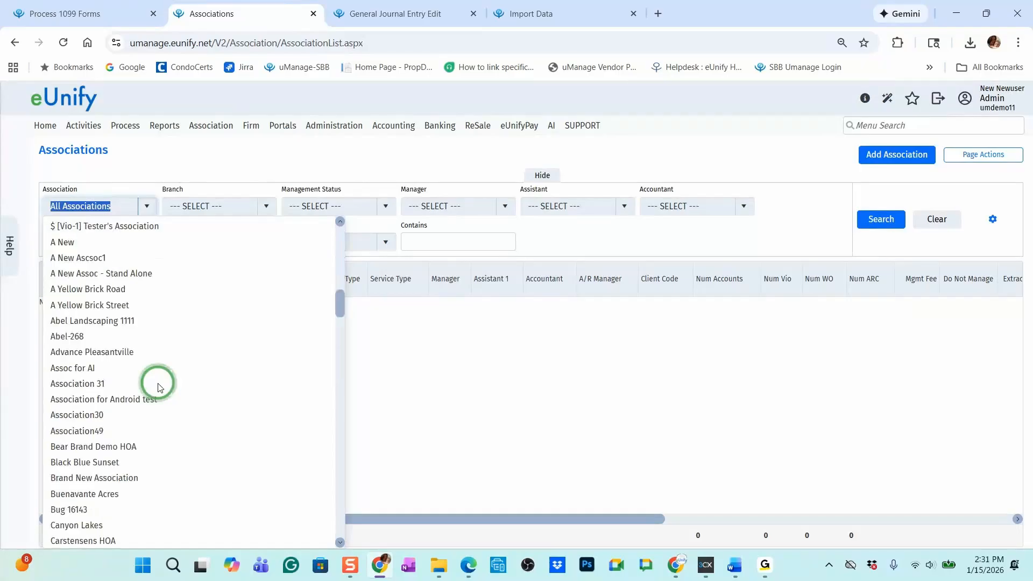
scroll(158, 383, down, 8)
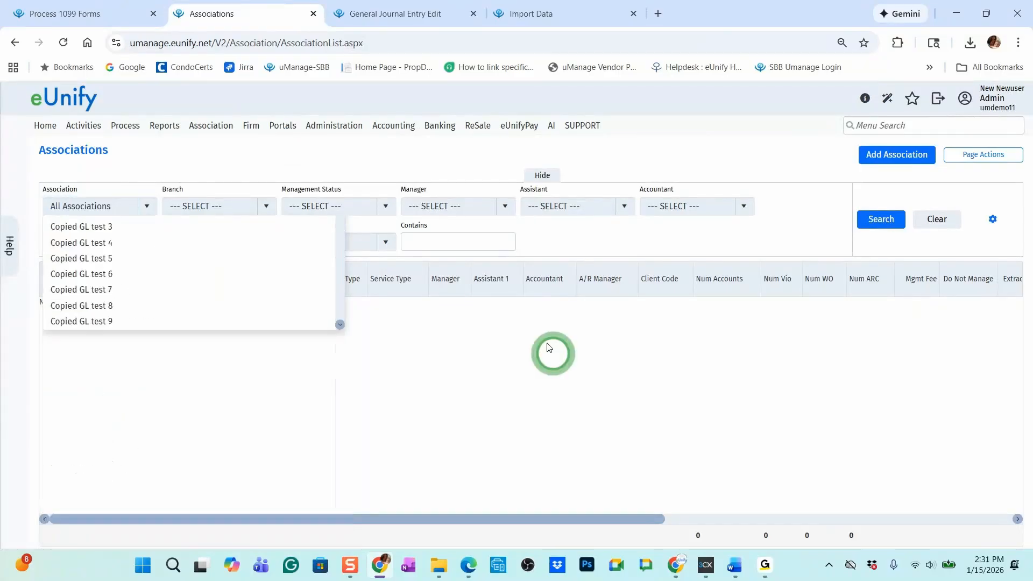
click(470, 240)
text(olive)
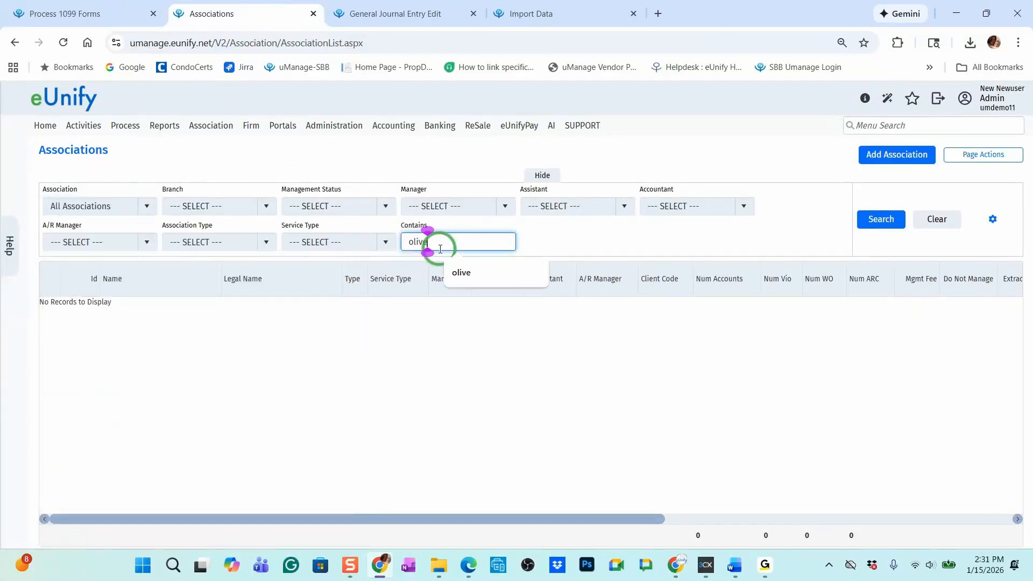
click(873, 225)
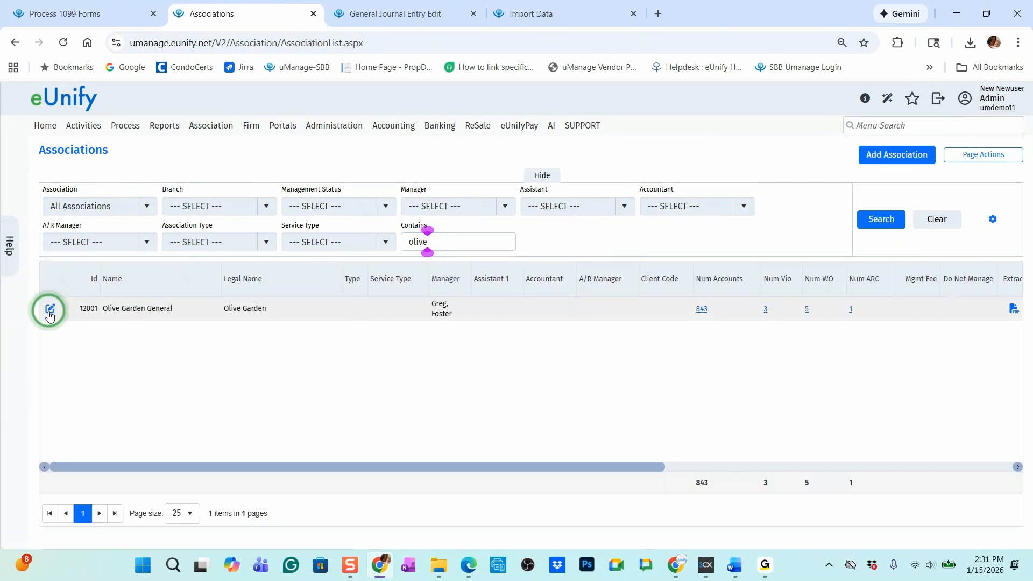
click(50, 310)
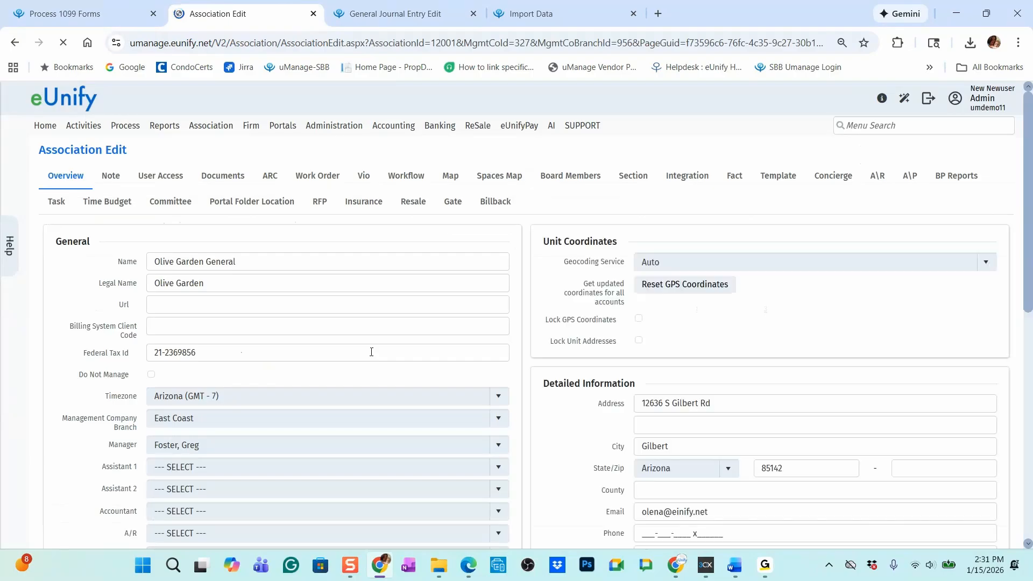
Fill in the phone number in the Detailed Information of Olive Garden General and save the association
scroll(538, 350, down, 3)
click(617, 347)
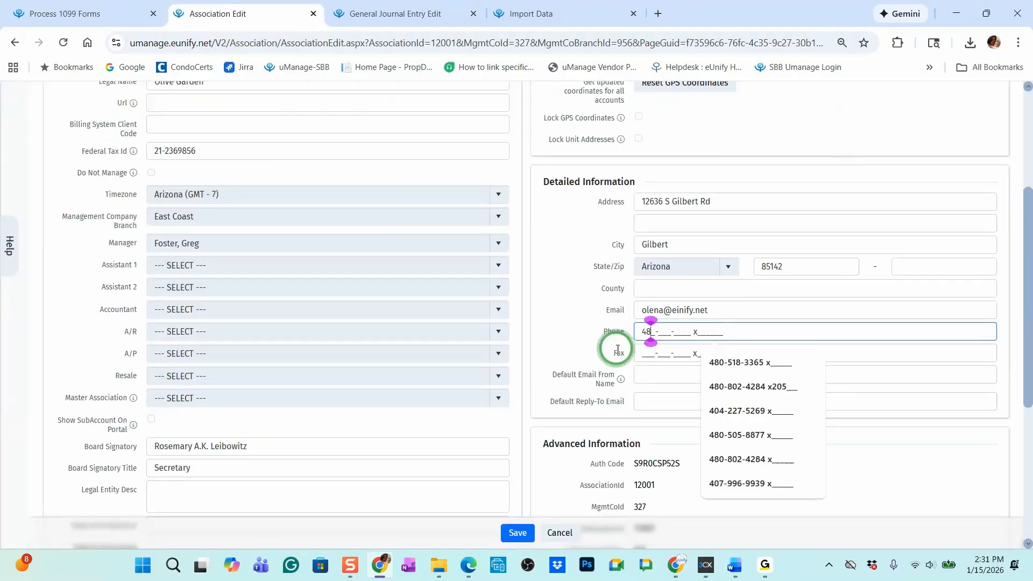
click(715, 386)
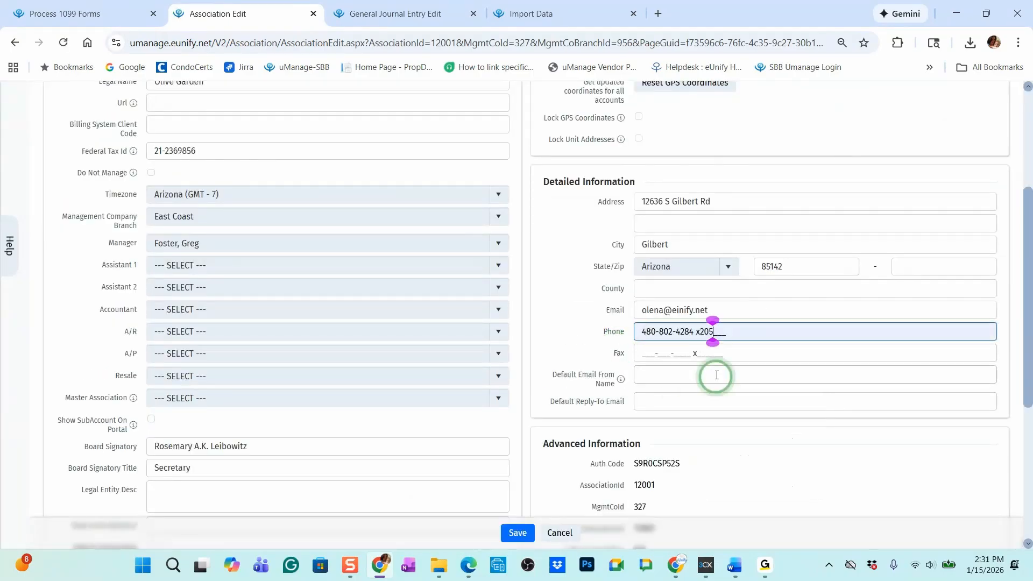
click(517, 532)
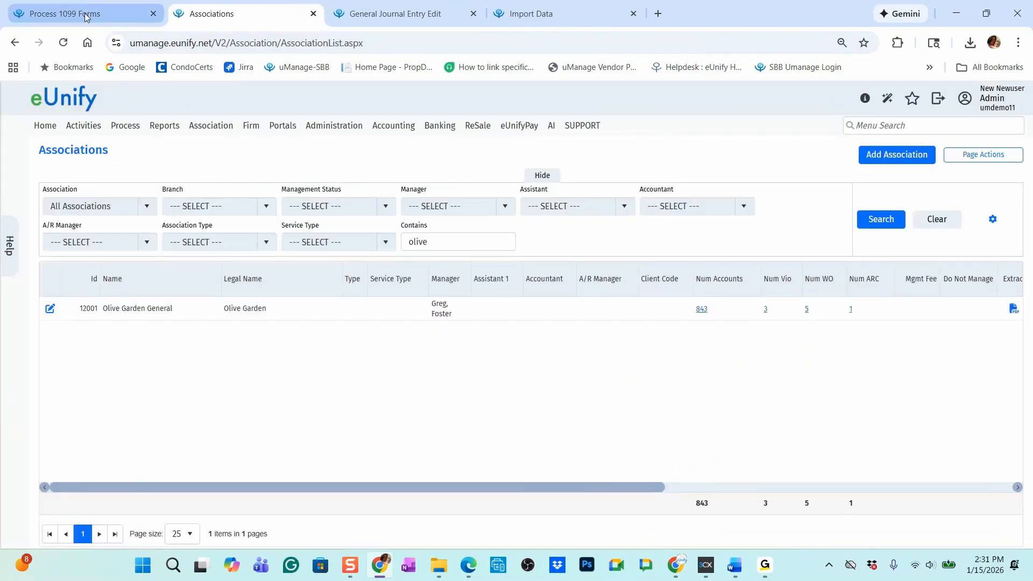
Refresh Process 1099 Forms, select the Denver vendor and both Cattywampus Consultants rows, and generate the Nelco file
click(85, 16)
click(881, 197)
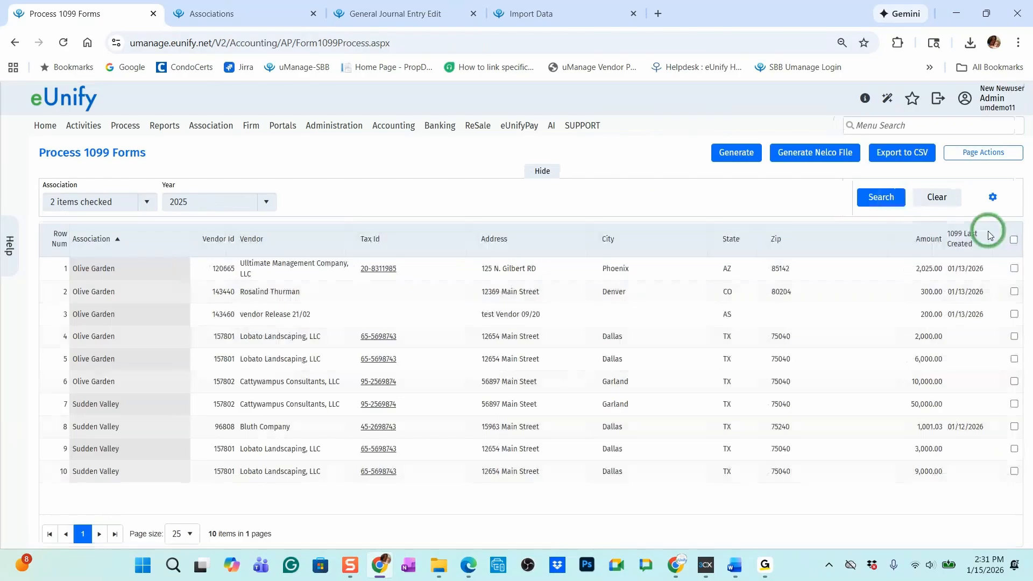
click(1013, 291)
click(1008, 381)
click(1008, 404)
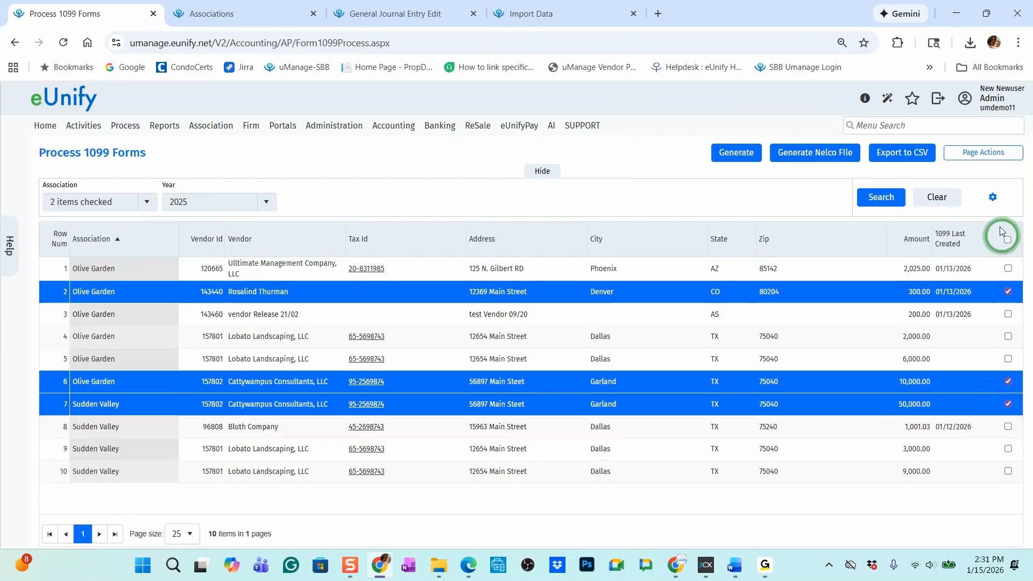
click(807, 154)
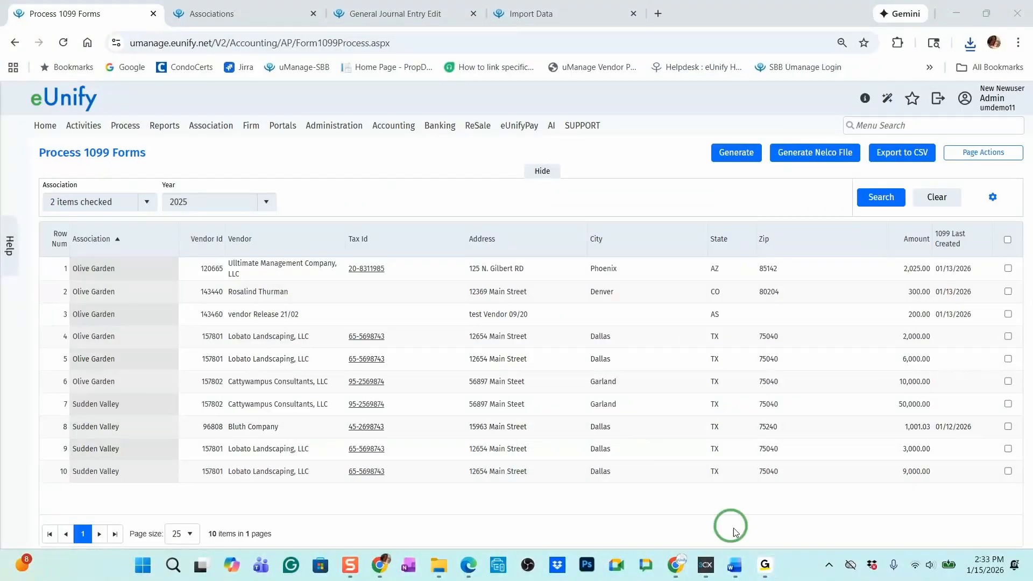
Switch to the eUnify 1099 Reporting portal and import Nelco1099Nec.xml through its Import Data page
click(681, 568)
click(778, 126)
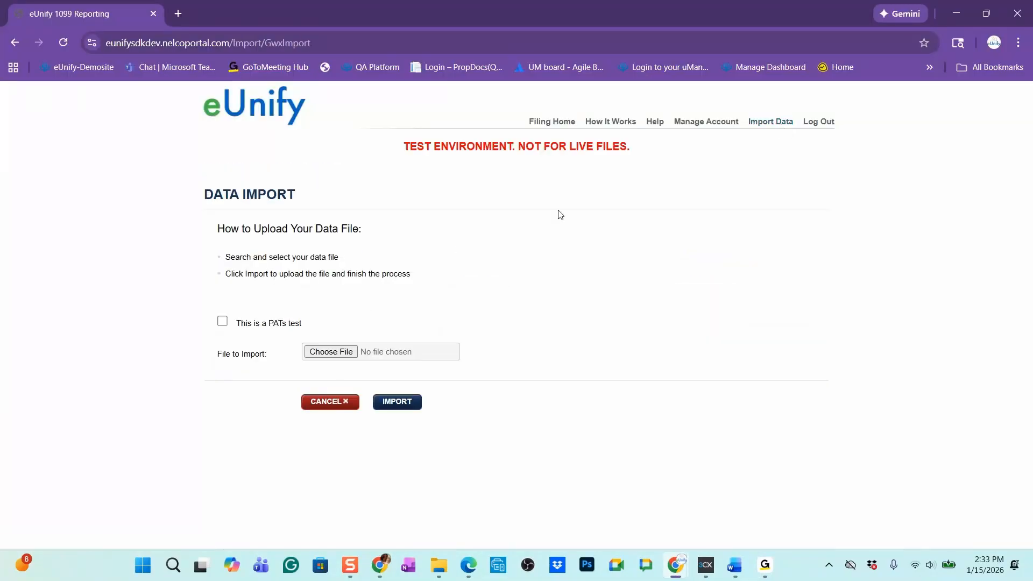
click(342, 357)
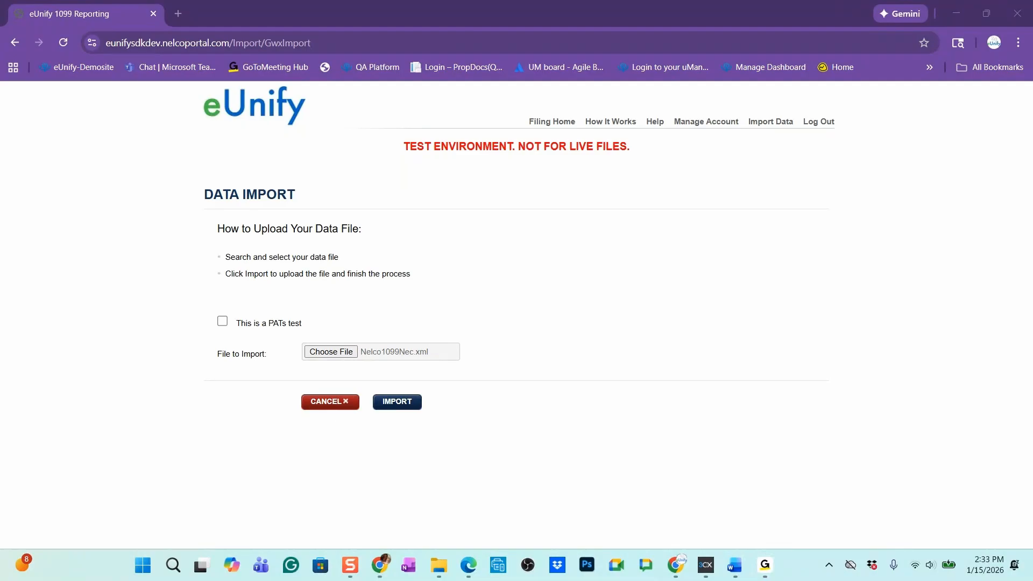
click(400, 404)
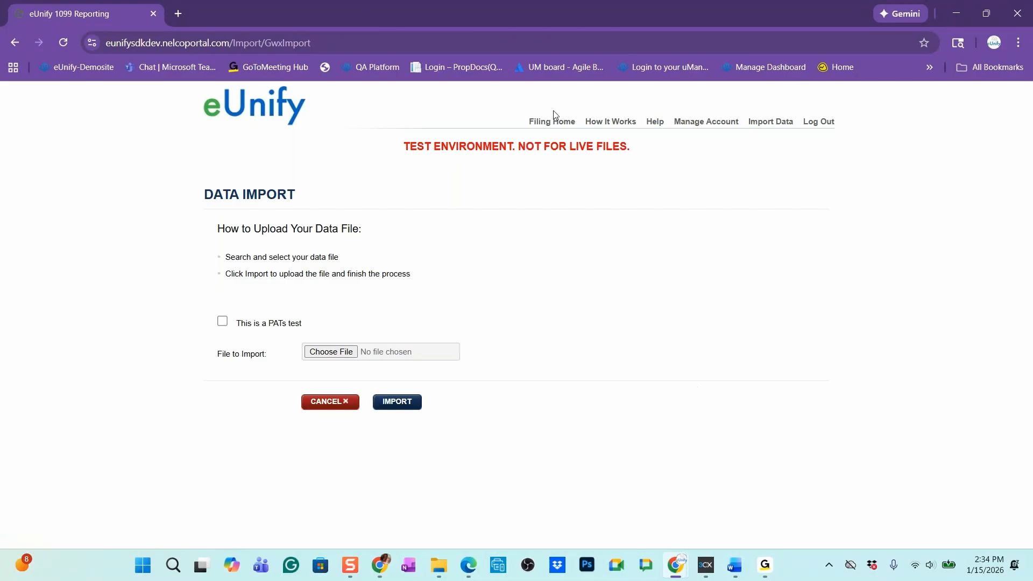
Return to the Associations list in eUnify and reopen the Olive Garden General record to check its details
click(269, 412)
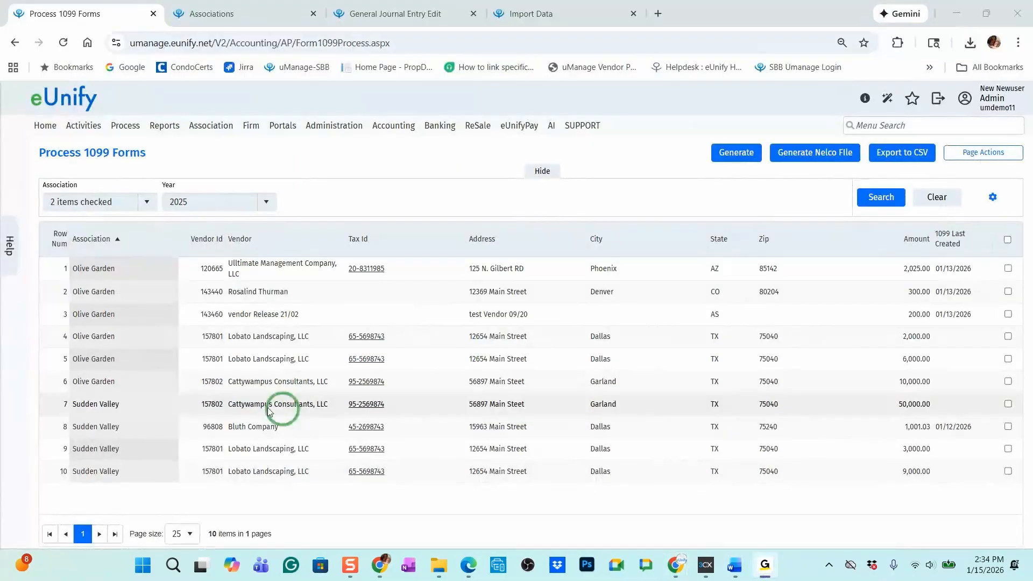
click(238, 389)
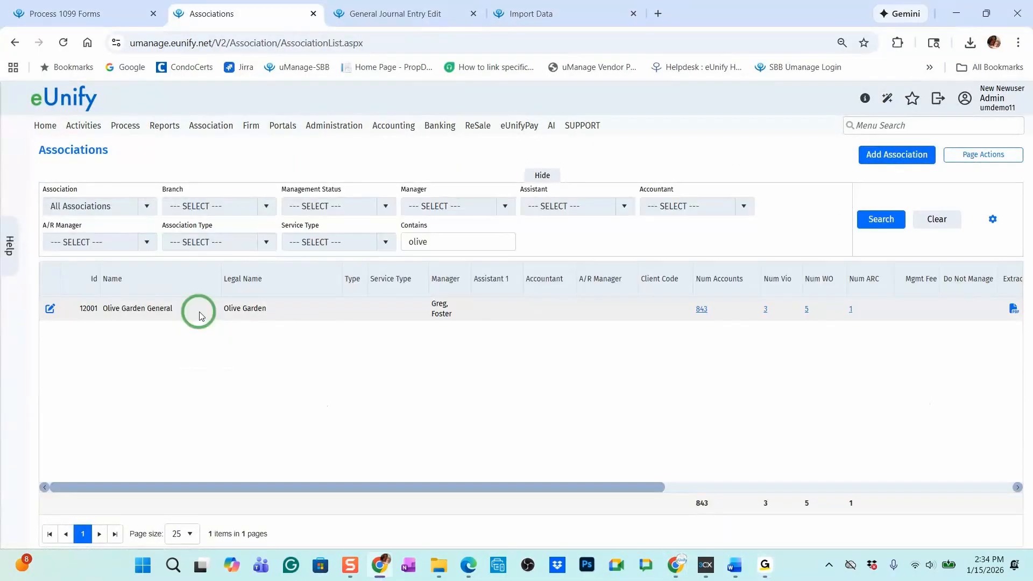
click(50, 311)
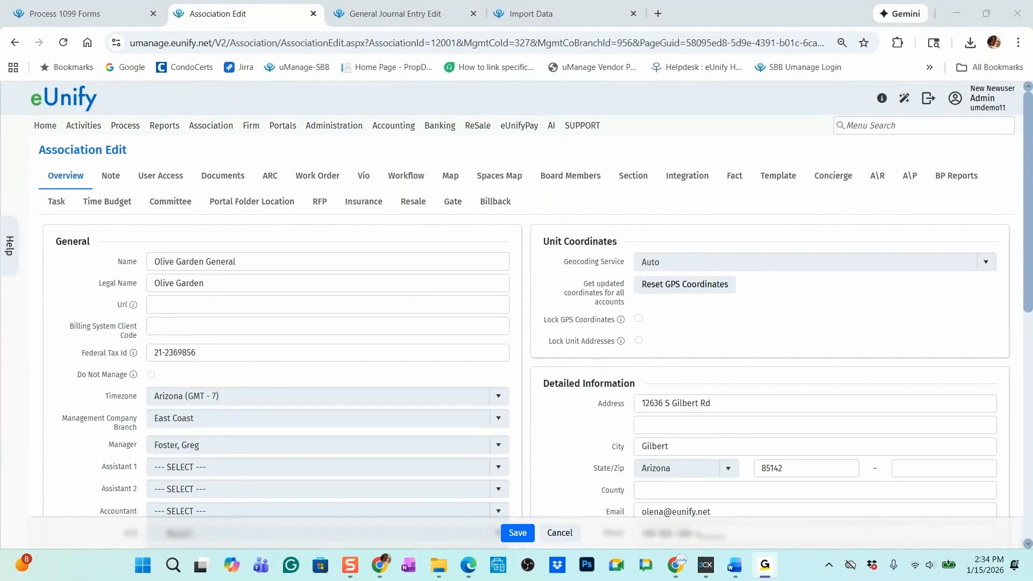
Generate the Nelco file again and import the new Nelco1099Nec.xml into the reporting portal
click(812, 152)
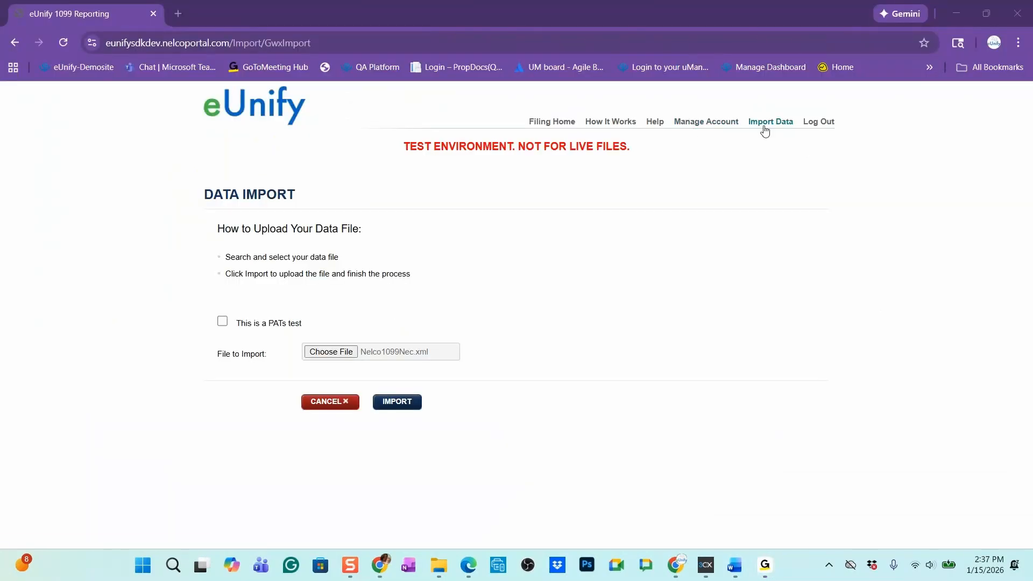
click(407, 410)
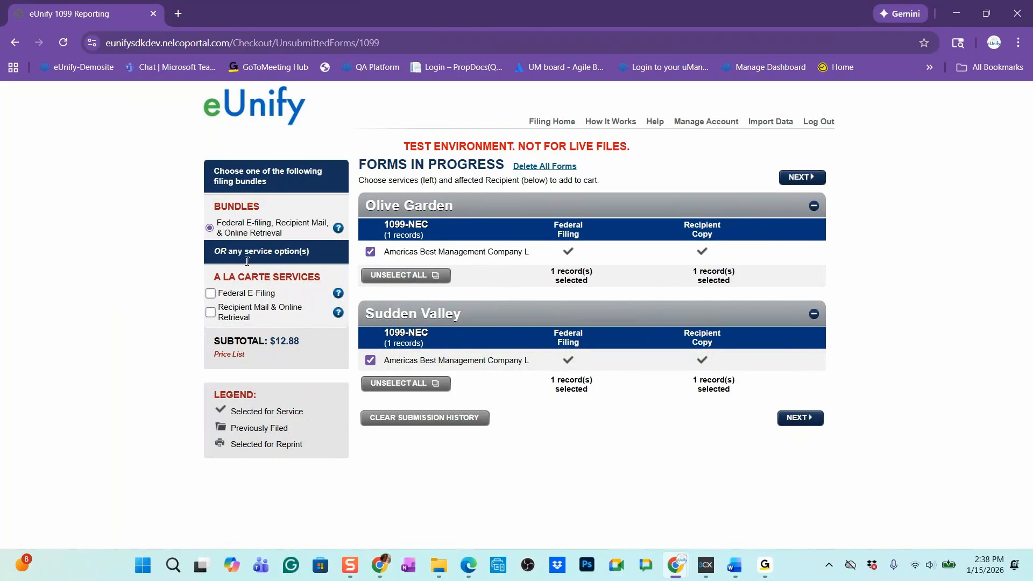
Try the a la carte filing services and excluding the Olive Garden recipient, and restore the filing bundle with both recipients selected
click(211, 295)
click(212, 316)
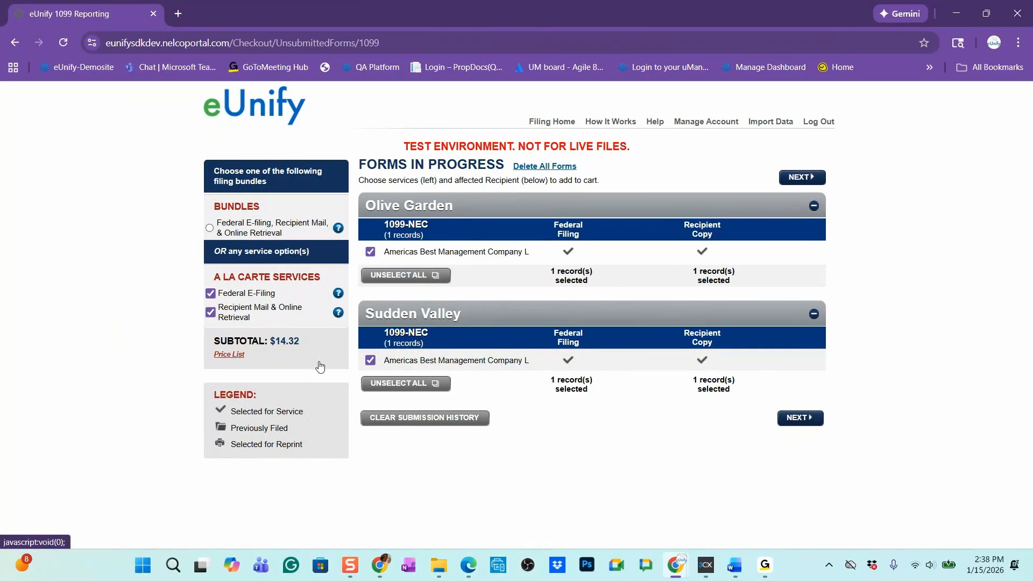
click(210, 228)
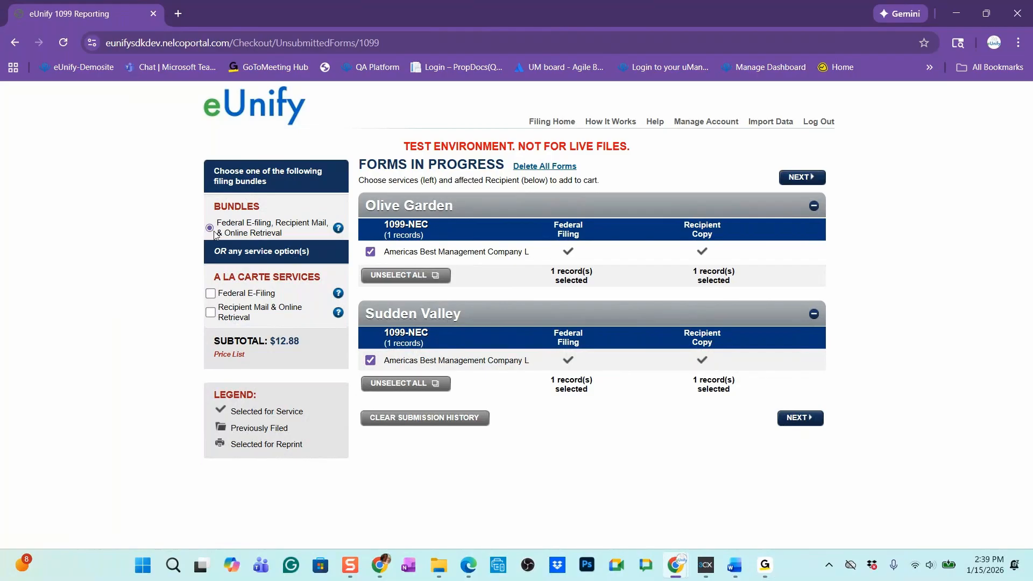
click(211, 295)
click(371, 253)
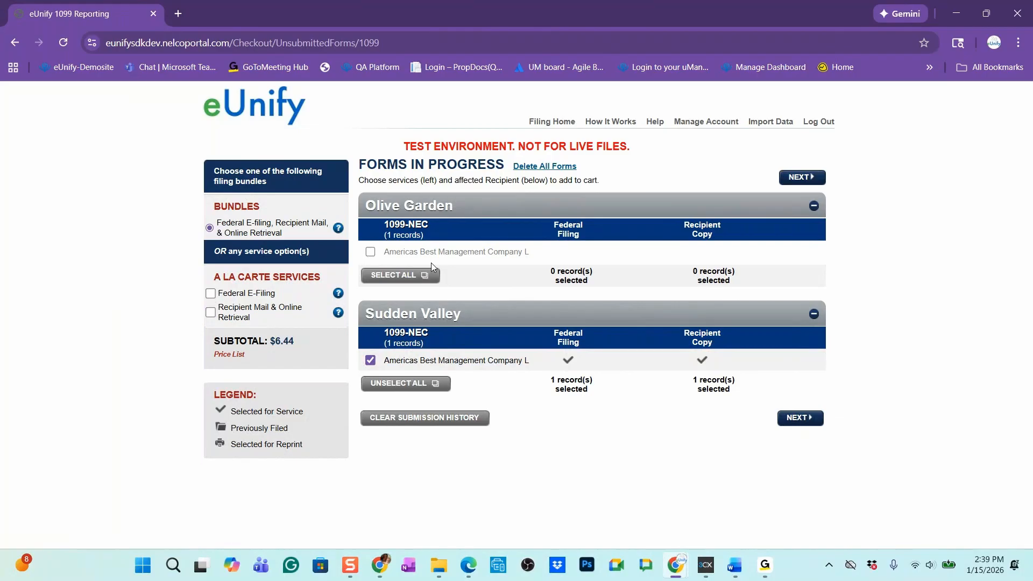
click(376, 254)
click(371, 252)
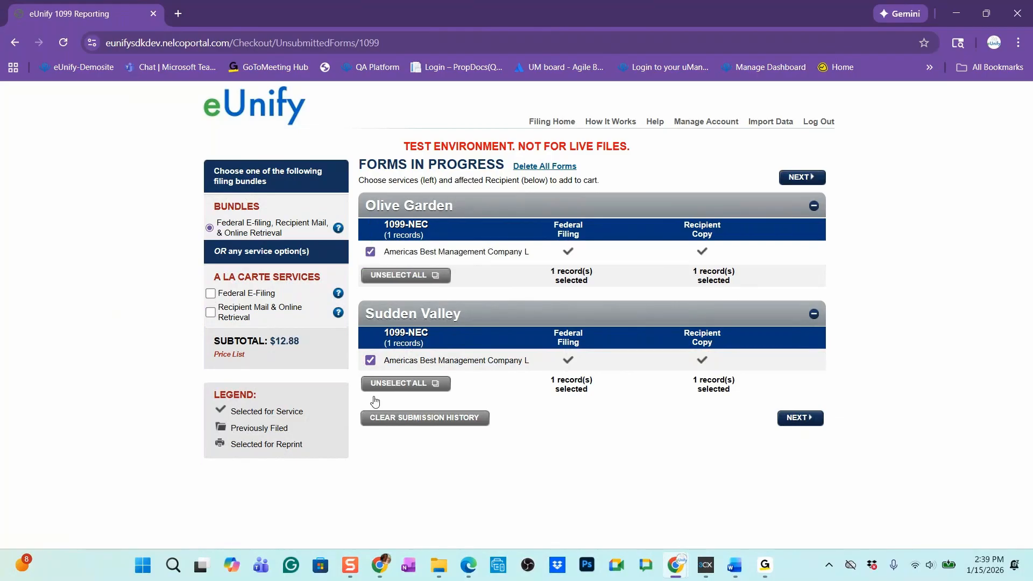
Proceed with the filing bundle, enter the recipient e-mail address for Olive Garden and Sudden Valley, and continue to the cart
click(813, 423)
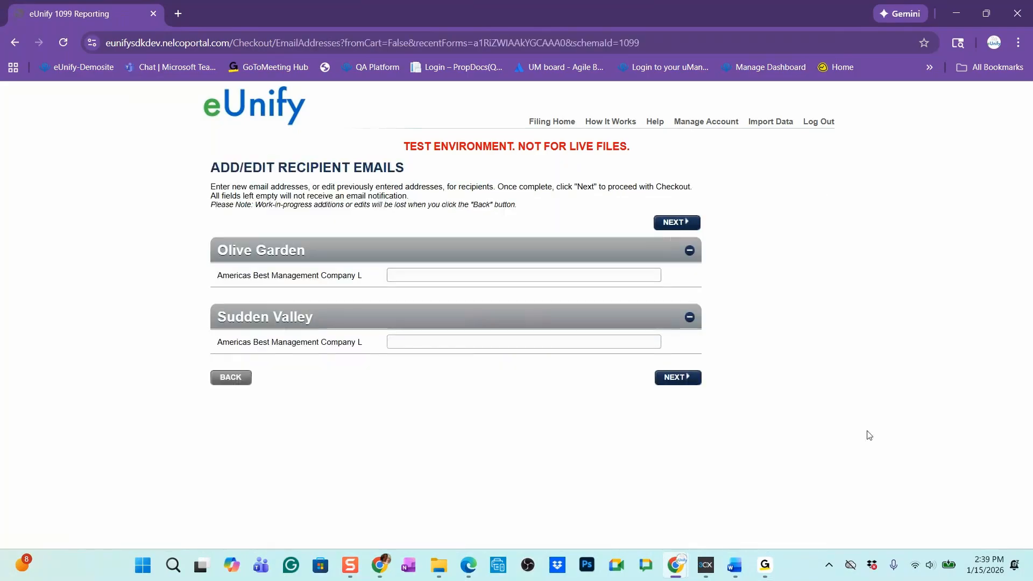
click(434, 273)
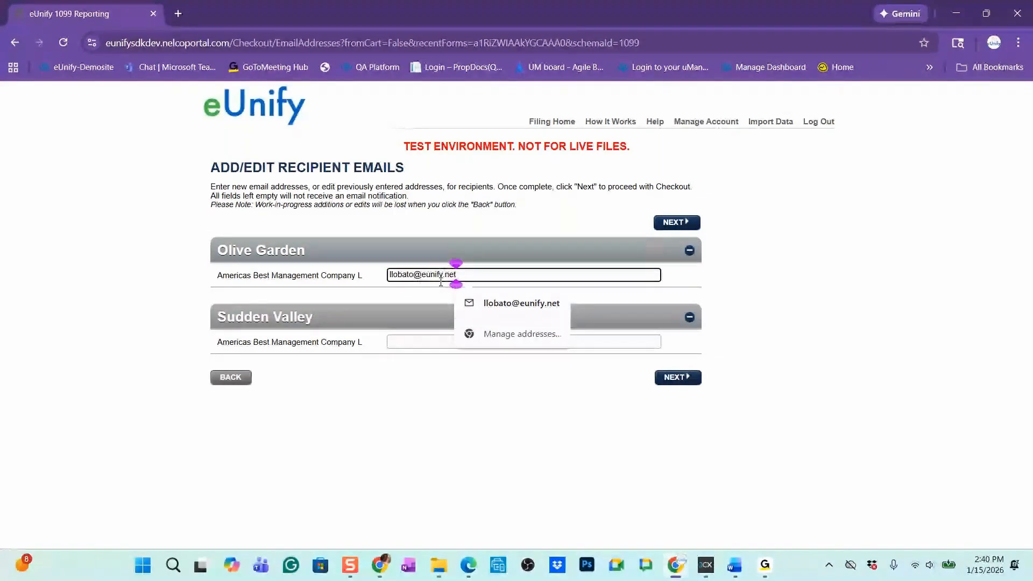
click(521, 303)
click(438, 341)
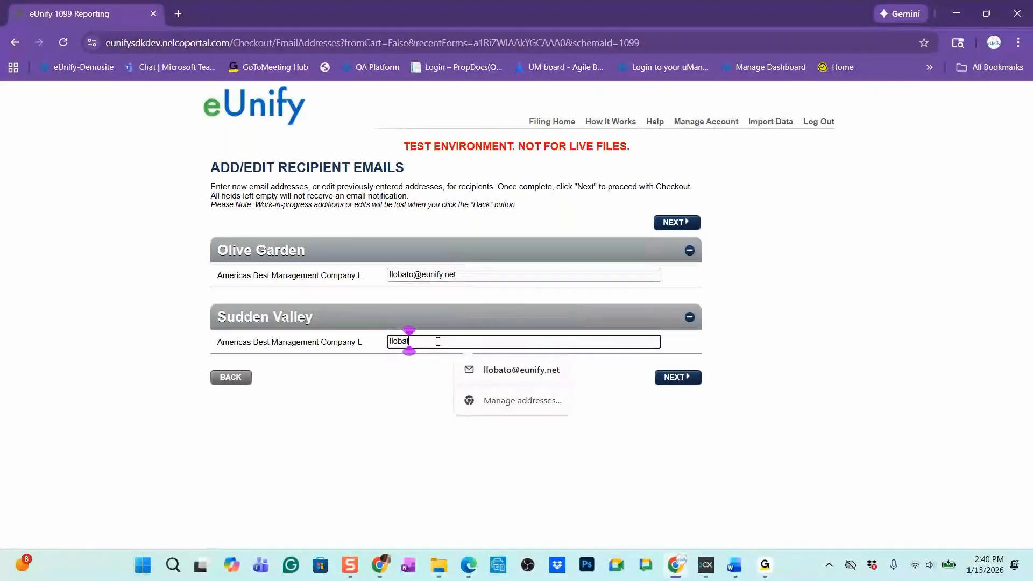
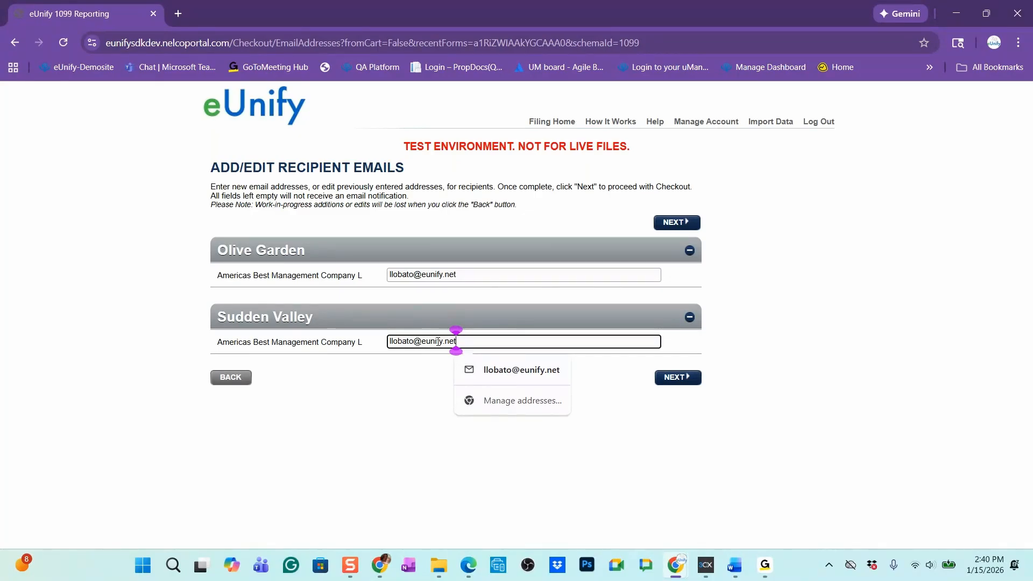
click(679, 378)
Review the cart for both payers and preview their 1099-NEC forms
scroll(564, 367, down, 2)
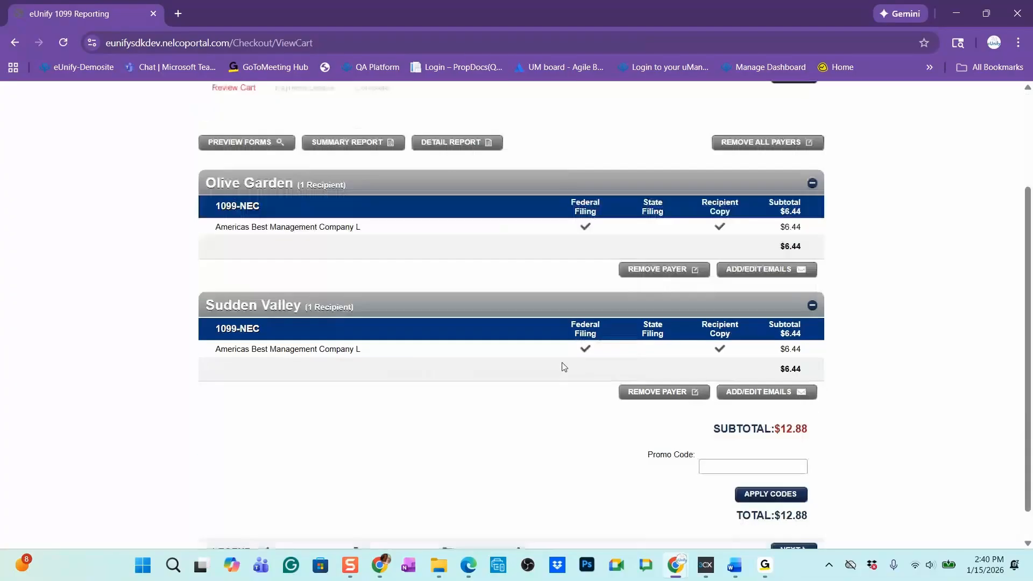
scroll(553, 376, up, 3)
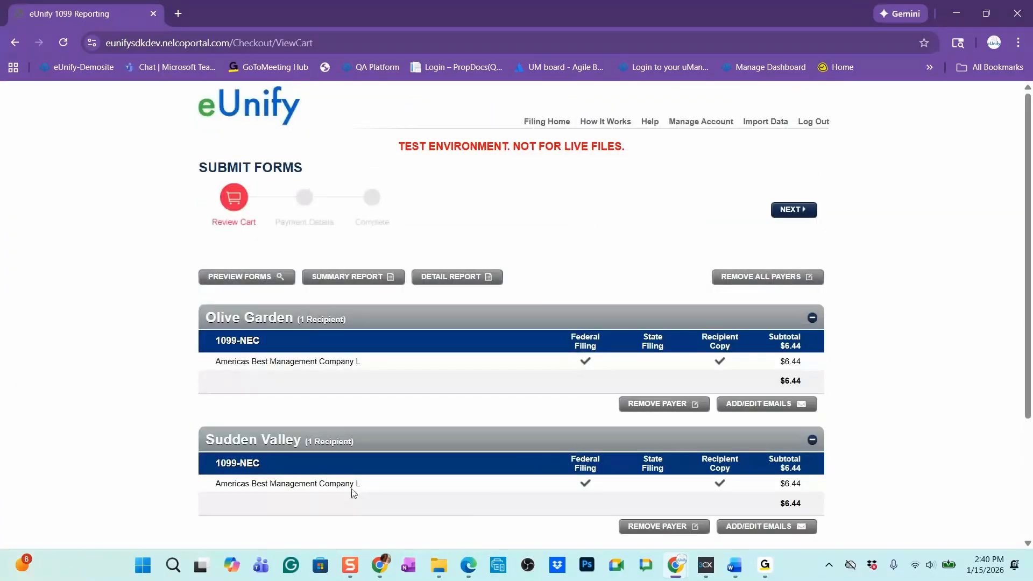
click(257, 280)
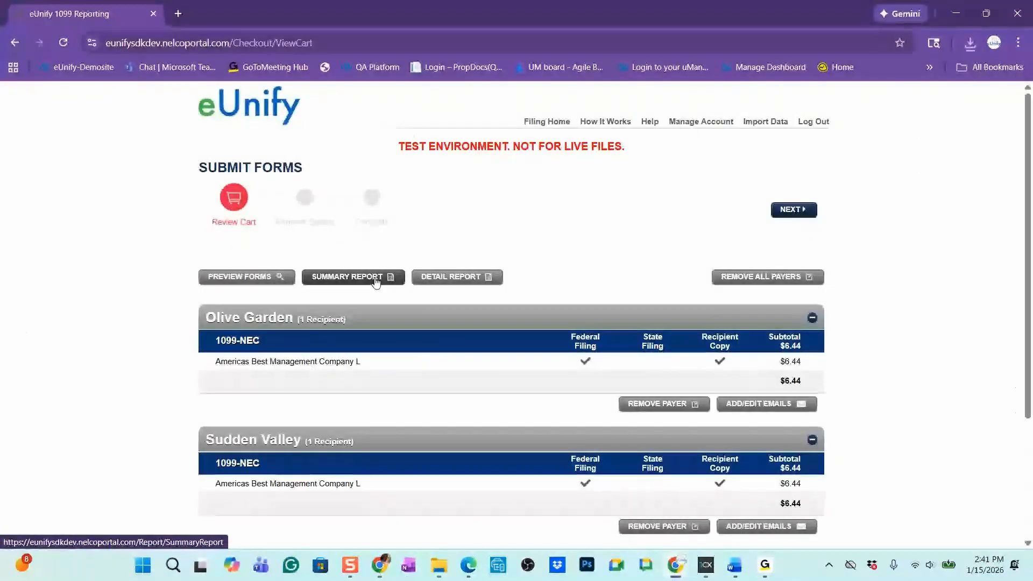
Generate the summary report for the cart and open the downloaded SummaryReport (4).pdf to review the payer's 1099-NEC totals
click(375, 279)
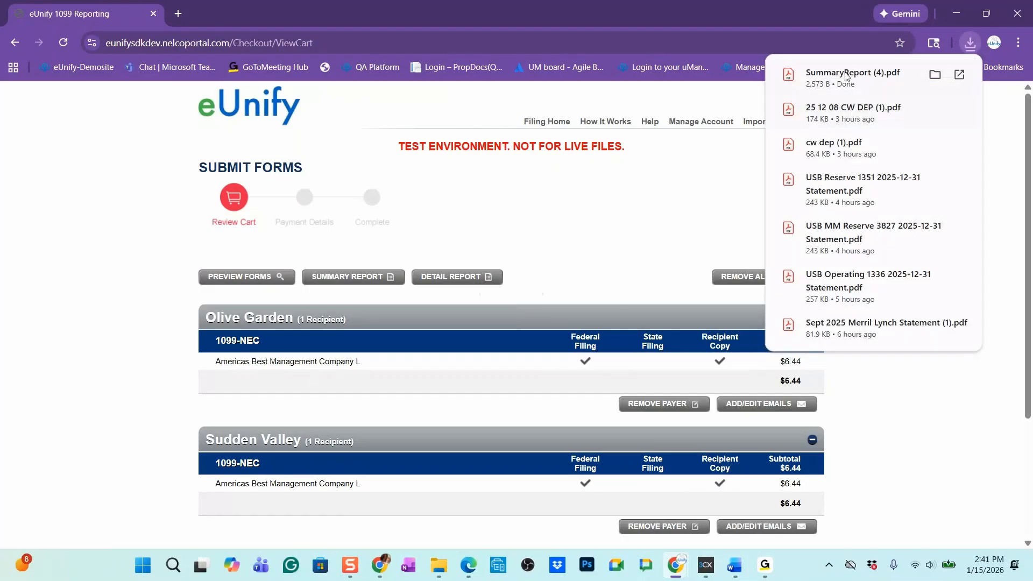
click(848, 76)
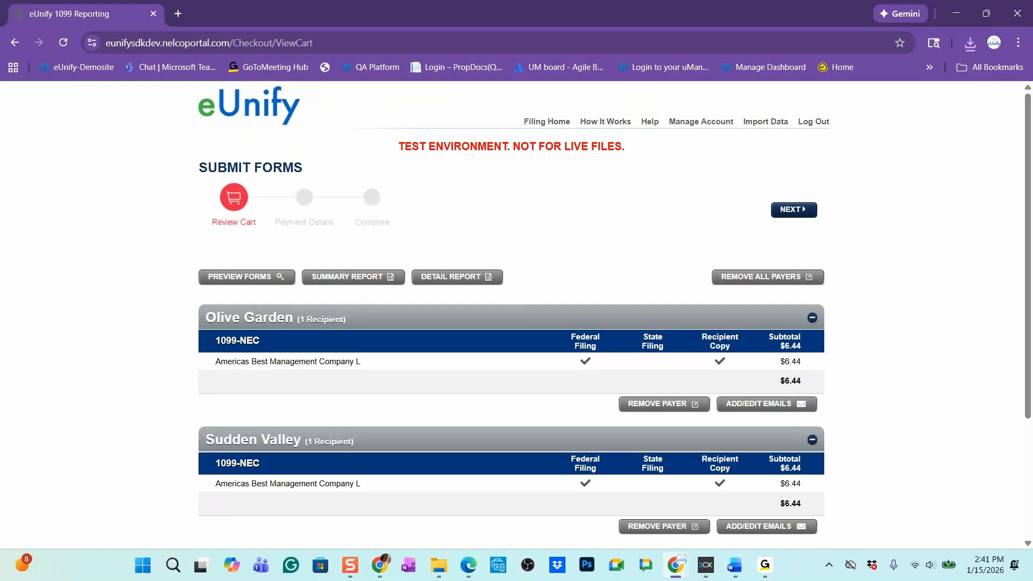
key(alt+Tab)
key(alt+Tab)
key(alt+Tab)
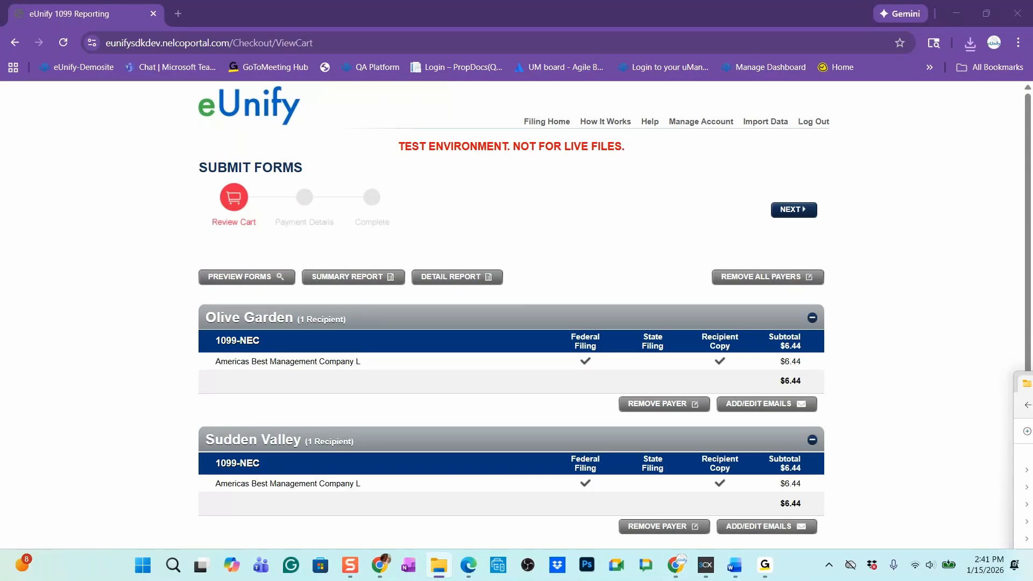
key(alt+Tab)
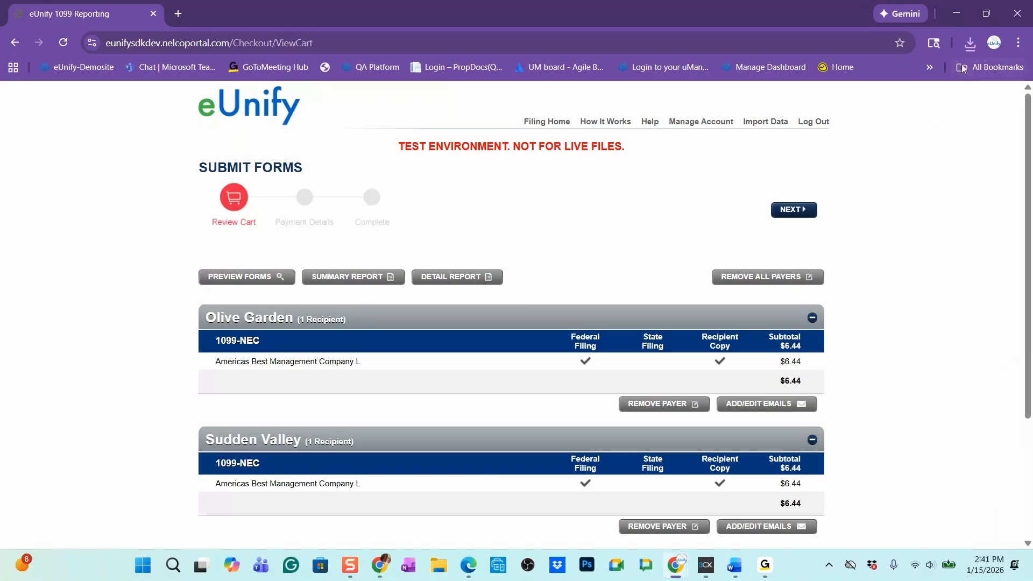
click(969, 44)
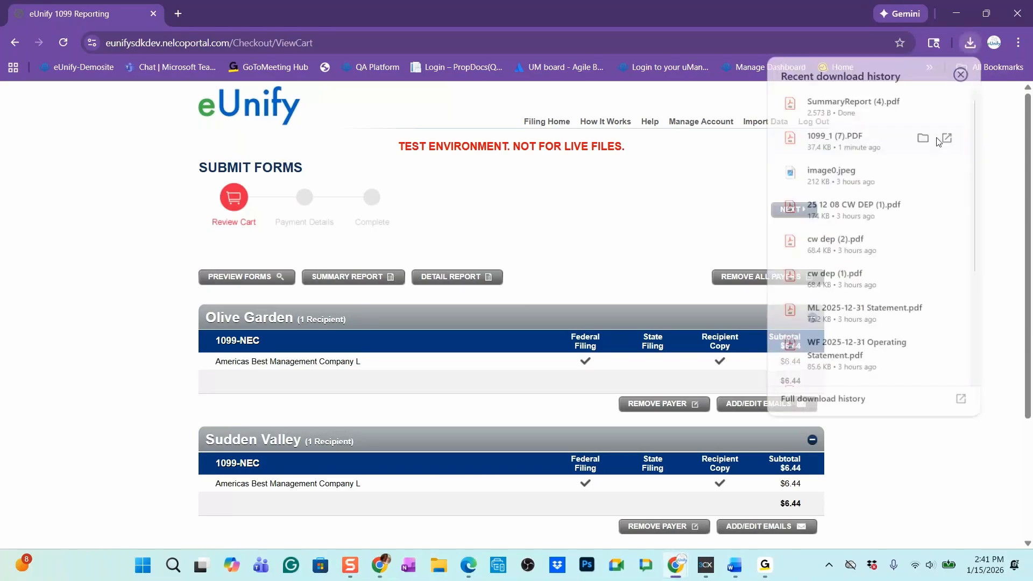
click(867, 106)
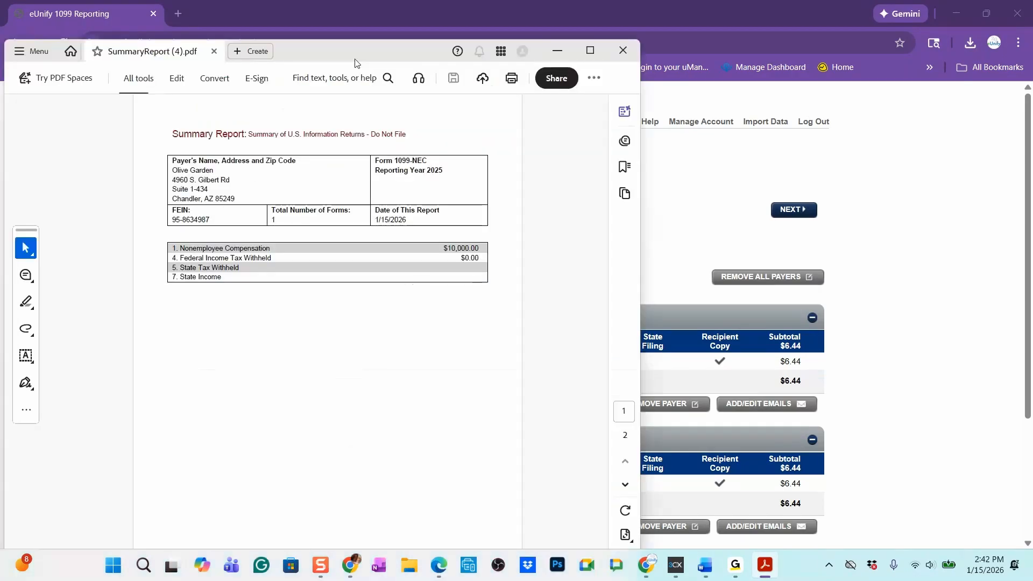
drag(357, 57, 430, 50)
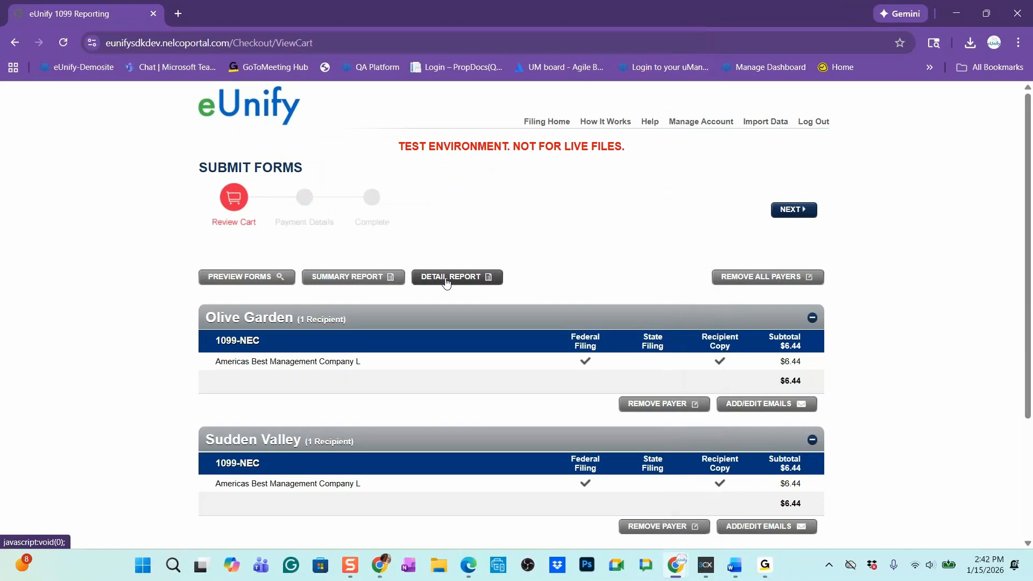
Generate the detail report, review it in Excel with the Recipient TIN, Payer TIN and Payer Name columns fitted, and close it without saving
click(446, 279)
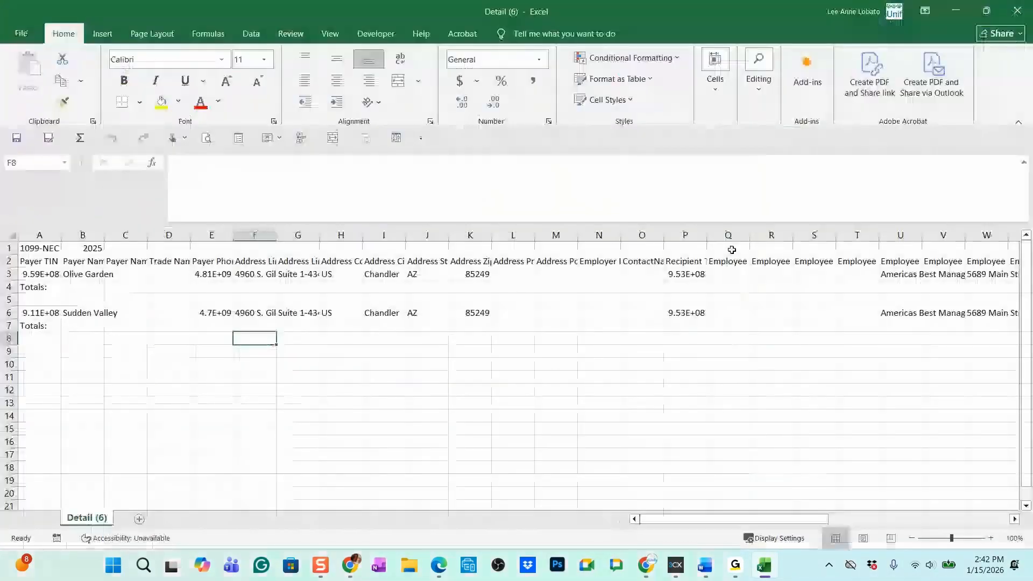
double_click(706, 235)
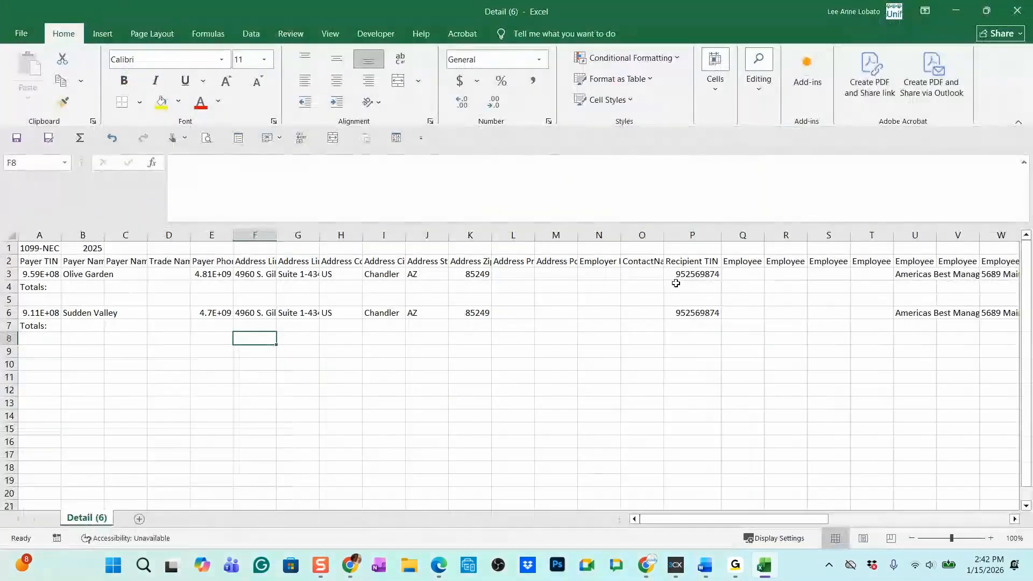
double_click(61, 235)
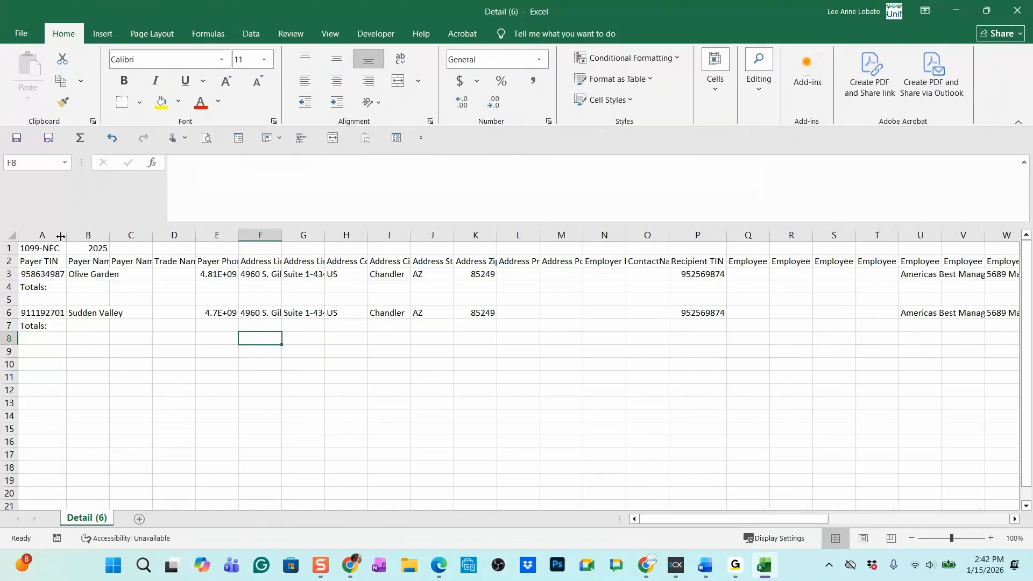
double_click(110, 235)
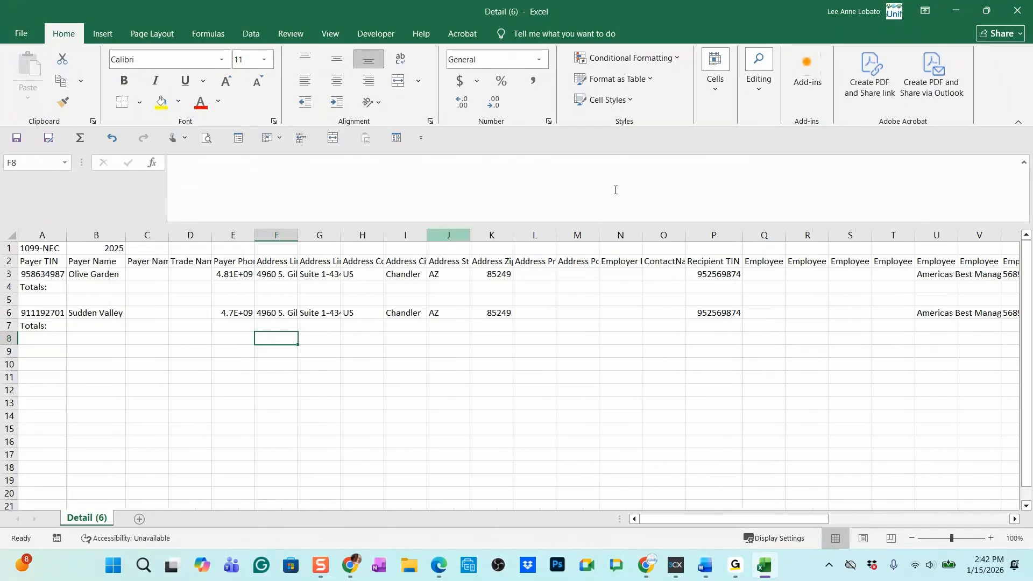
click(1015, 13)
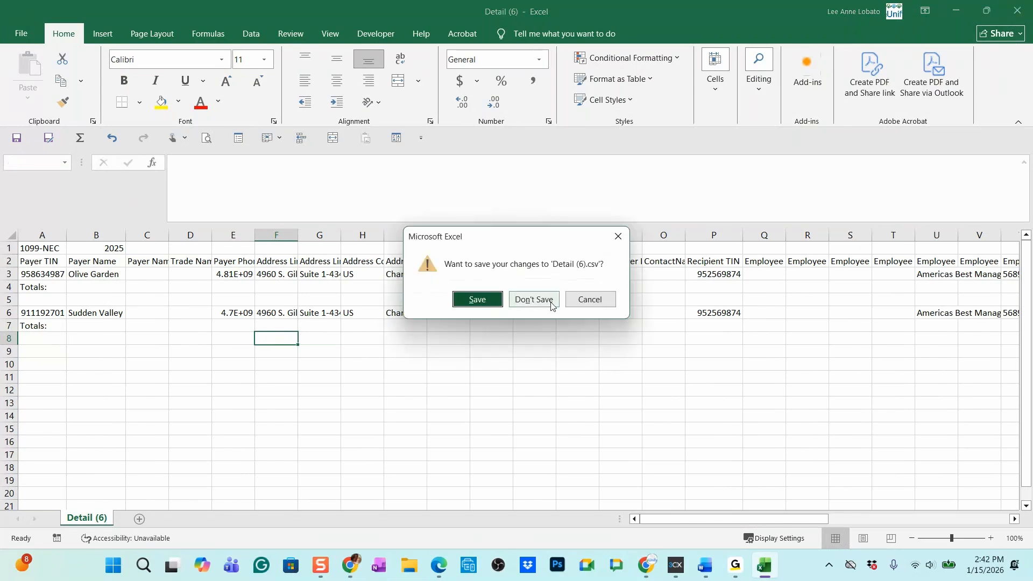
click(551, 305)
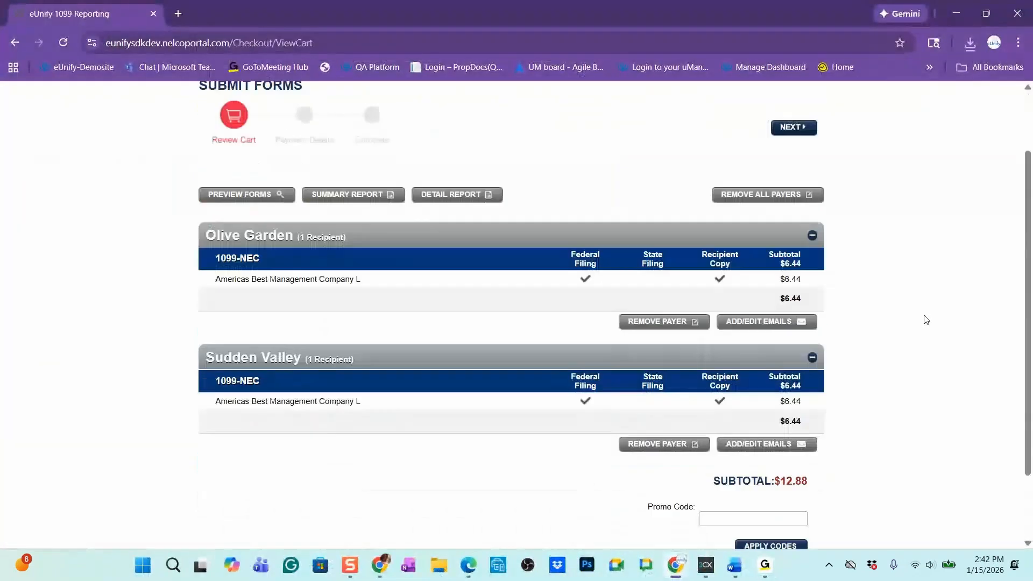
Proceed from the cart to the payment details, then pay for and submit the forms with the saved Visa card
scroll(926, 319, down, 1)
scroll(910, 339, down, 1)
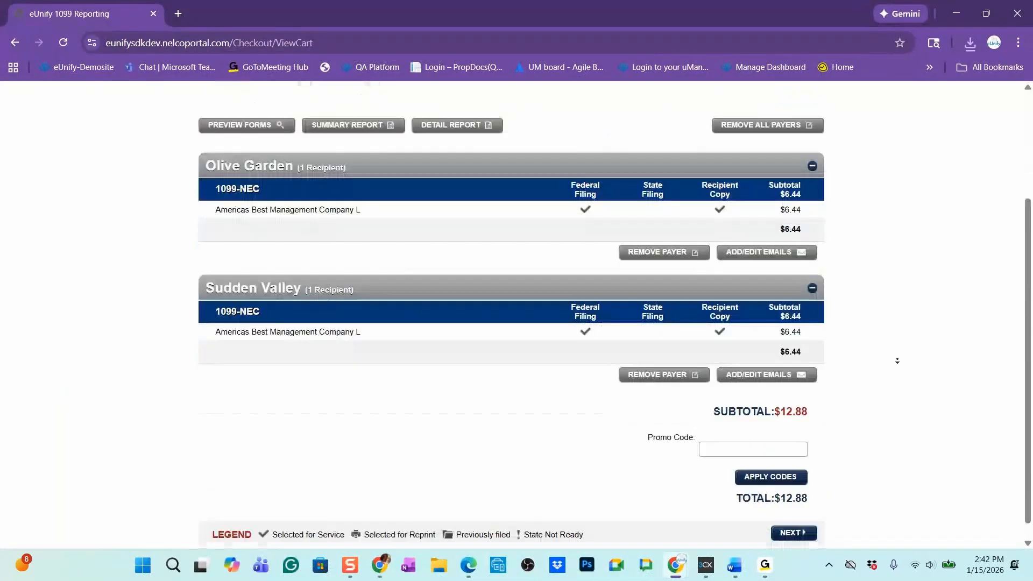
scroll(897, 360, down, 1)
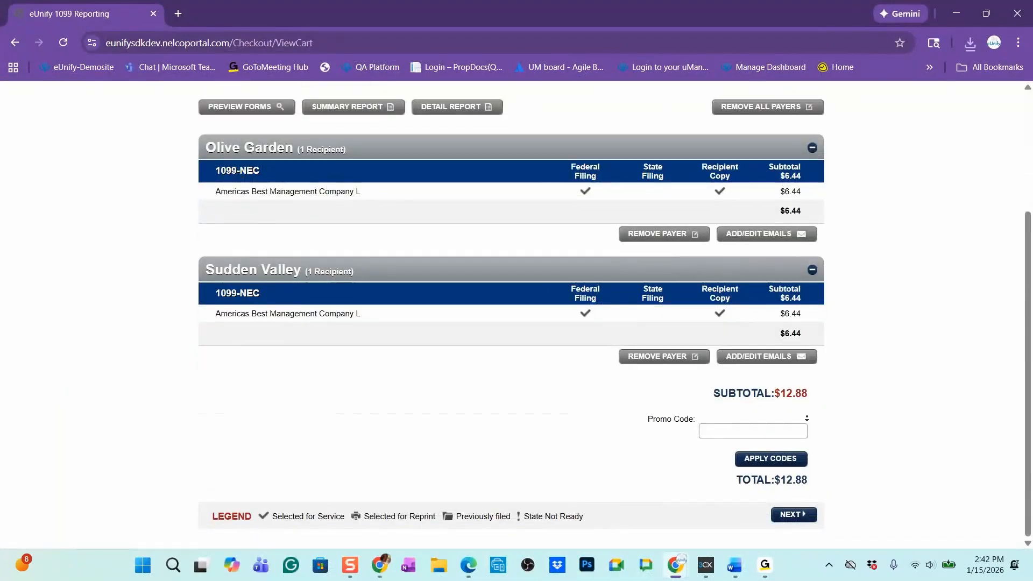
click(795, 515)
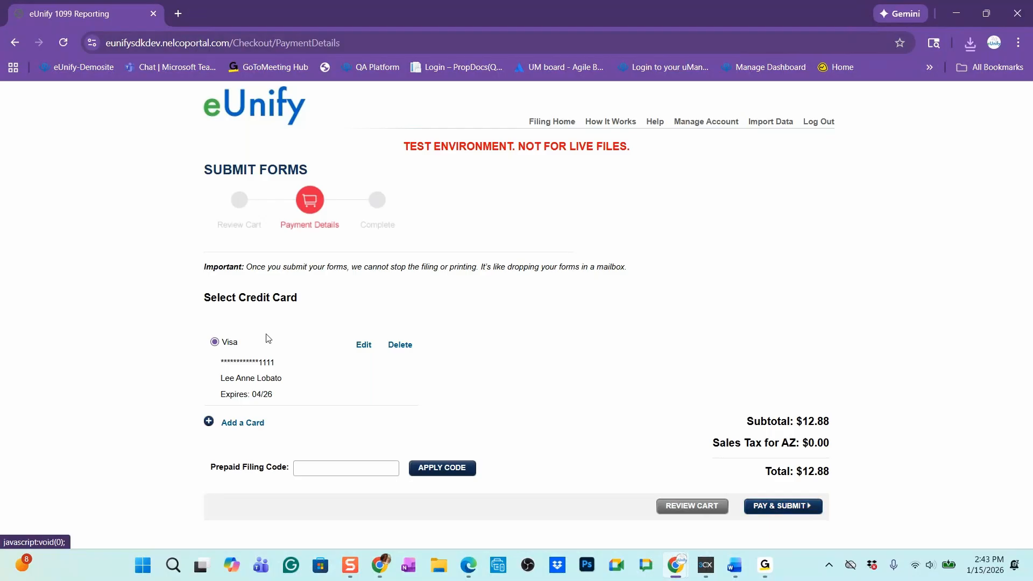
click(787, 507)
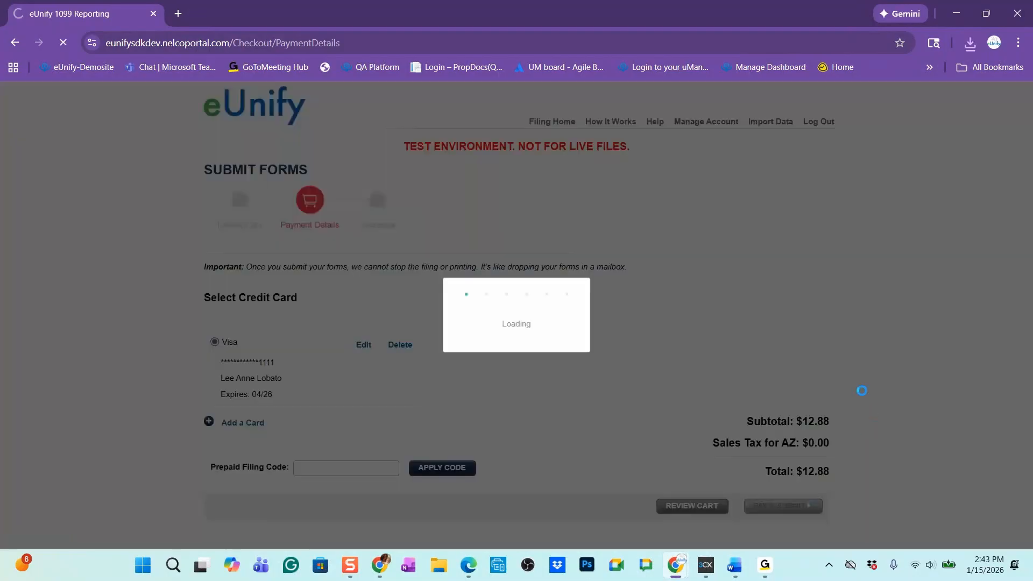
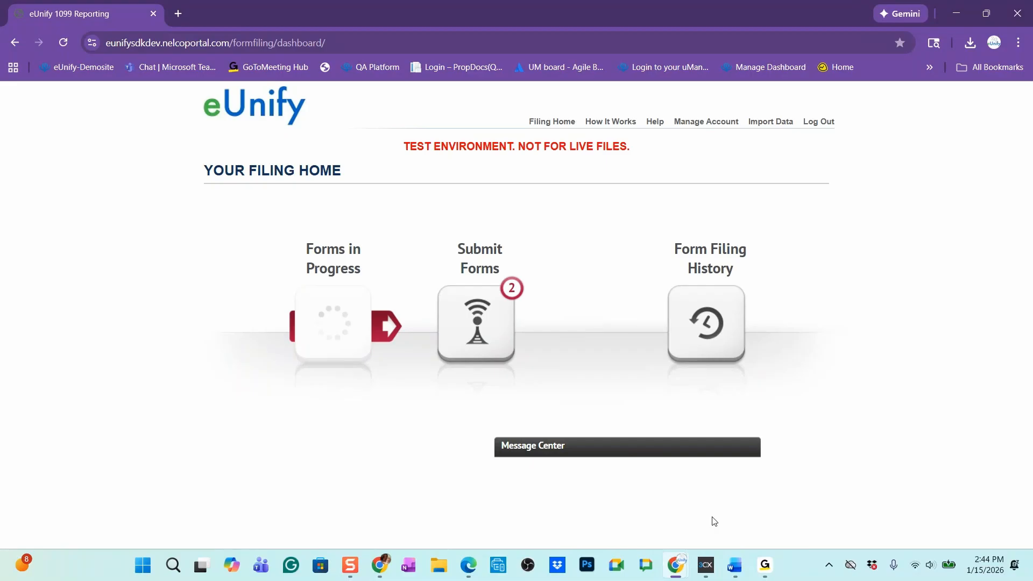
Open the form filing history, check the status of the 1099-NEC Corrected filing submitted 1/14/2026, and return to the history
click(758, 357)
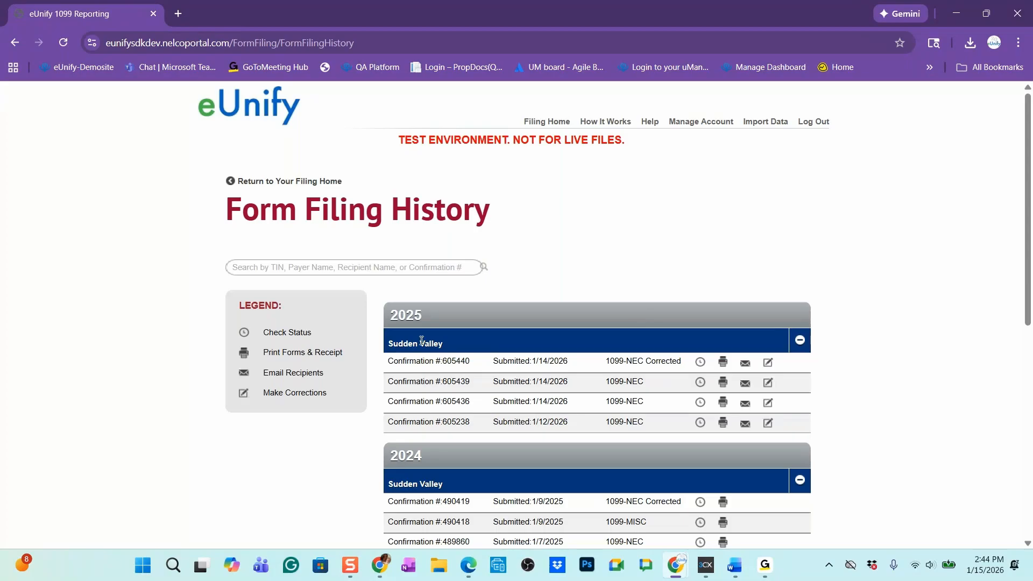
click(700, 364)
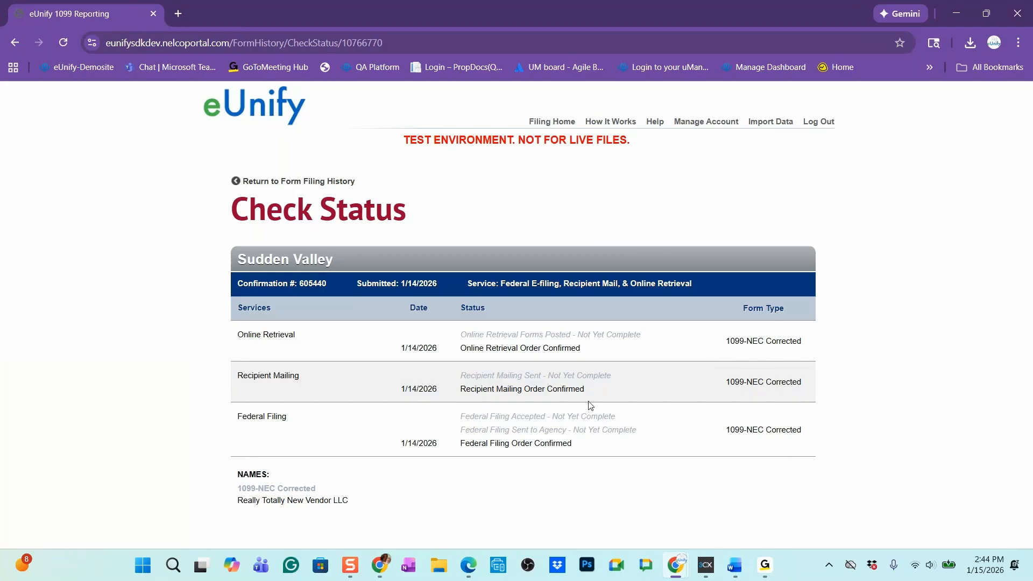
click(13, 42)
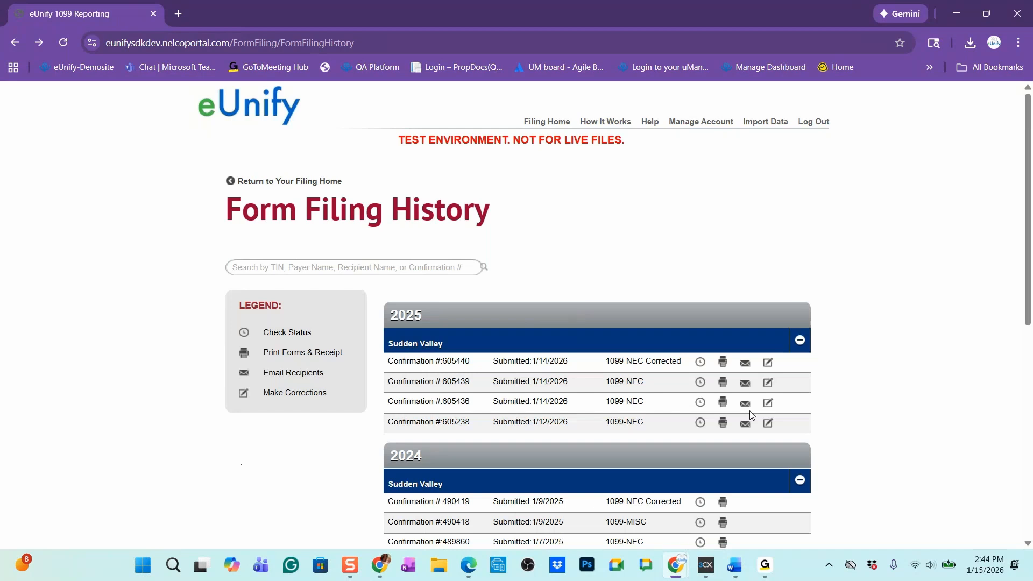
View the Print Forms & Receipt options for the 2025 1099-NEC Corrected filing with its vendor selected, then return to the filing home
click(724, 363)
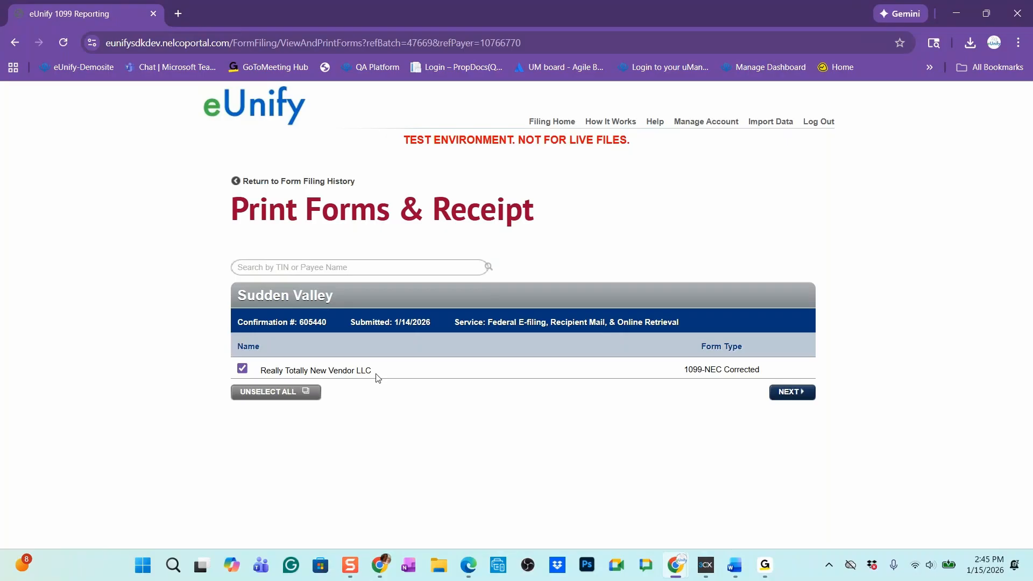
click(800, 399)
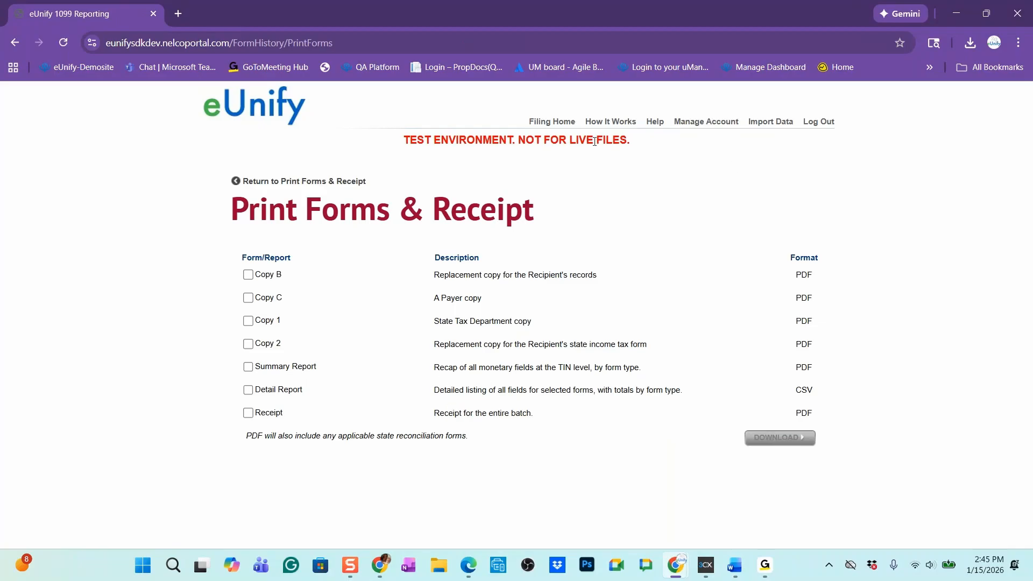
click(565, 121)
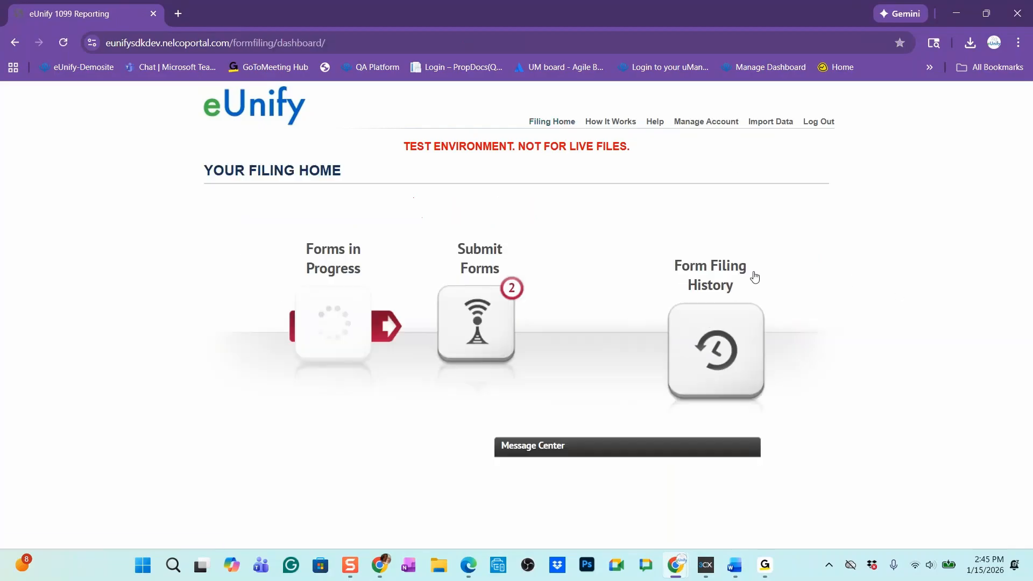
Reopen the form filing history, view the Email Recipients page for the 2025 1099-NEC Corrected filing, and go back
click(717, 354)
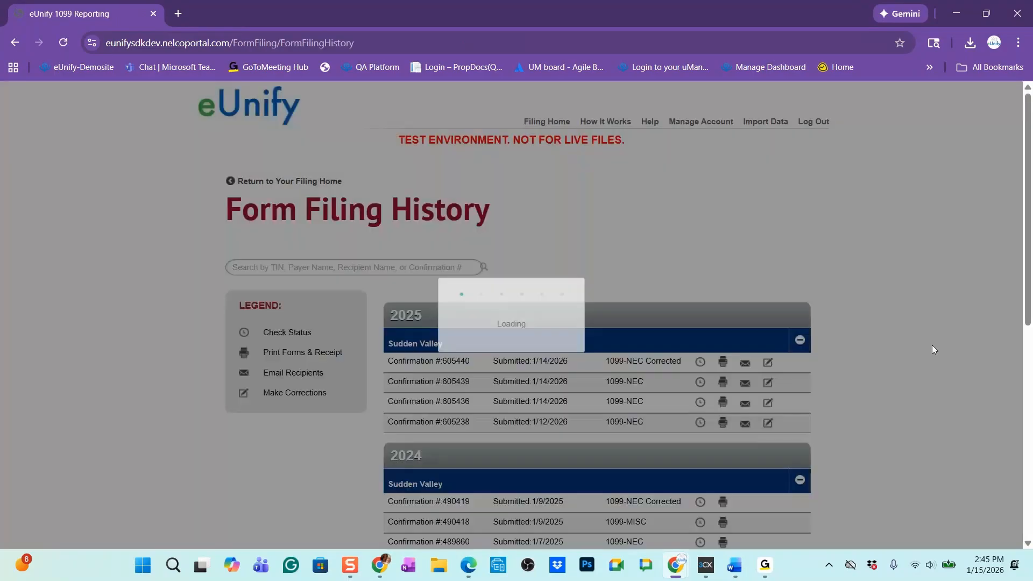
scroll(931, 344, down, 1)
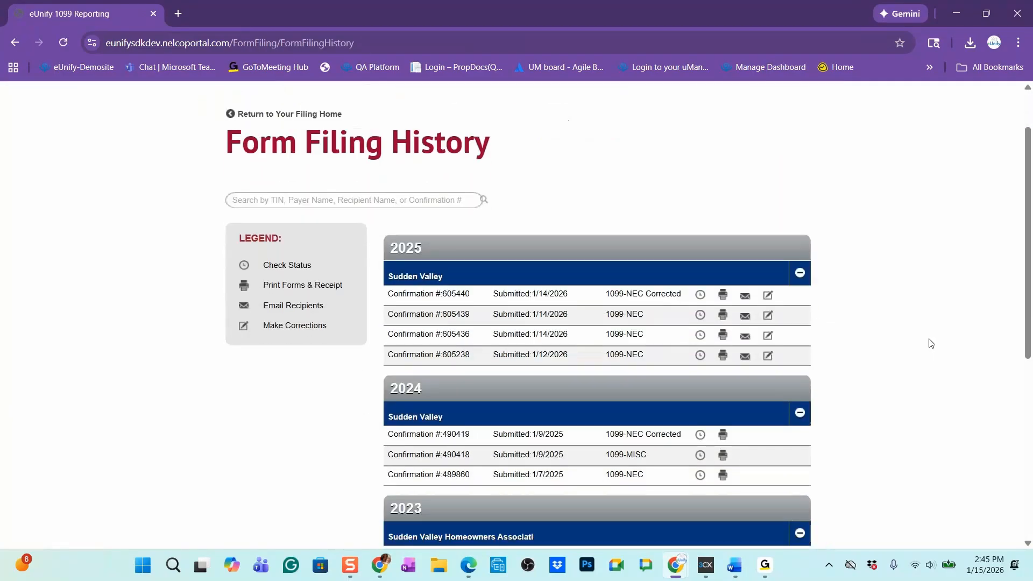
click(750, 304)
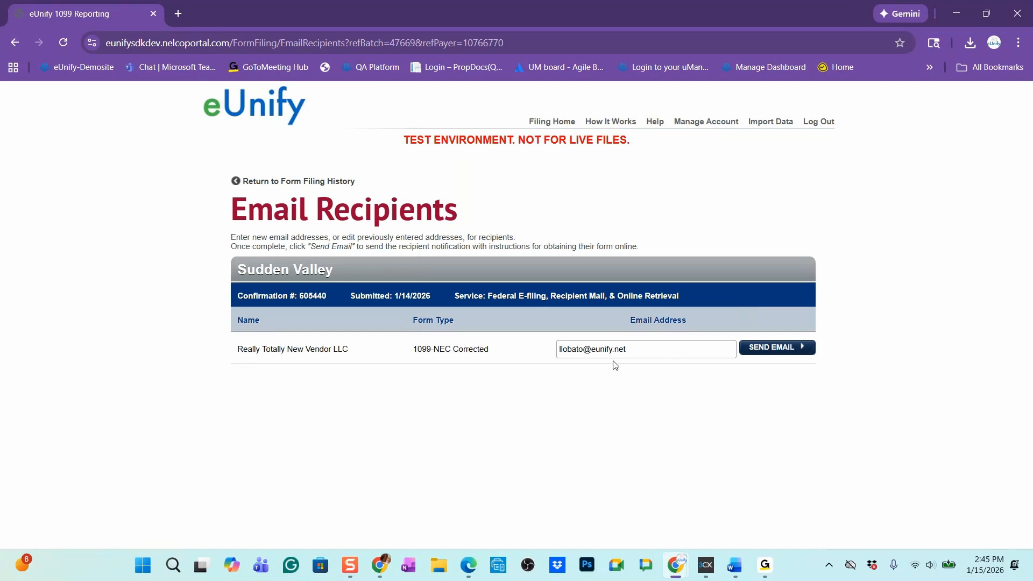
click(15, 43)
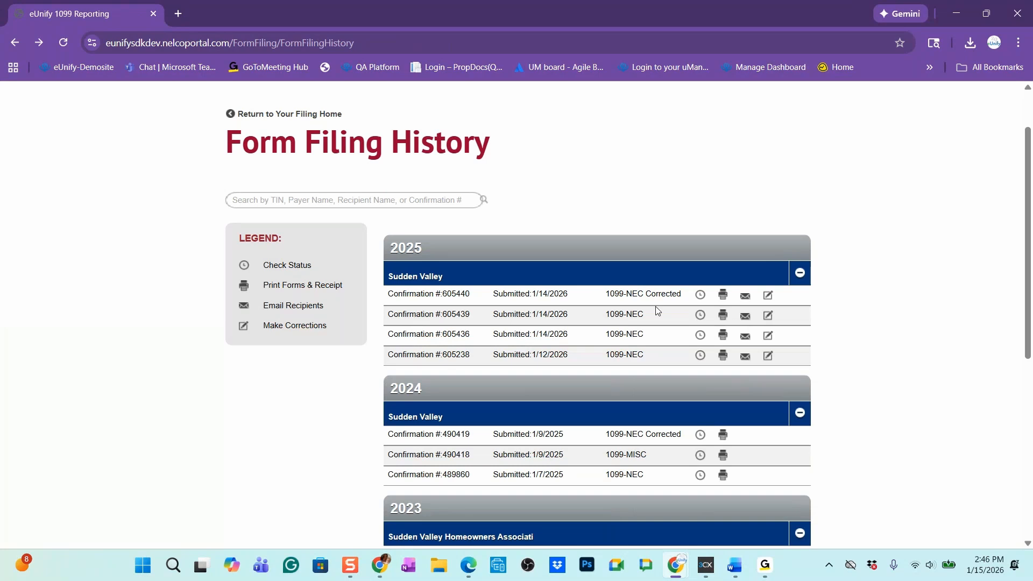
Examine the 1099 correction types for the third 2025 filing and choose the Wrong Amount or Filing correction
scroll(656, 306, up, 2)
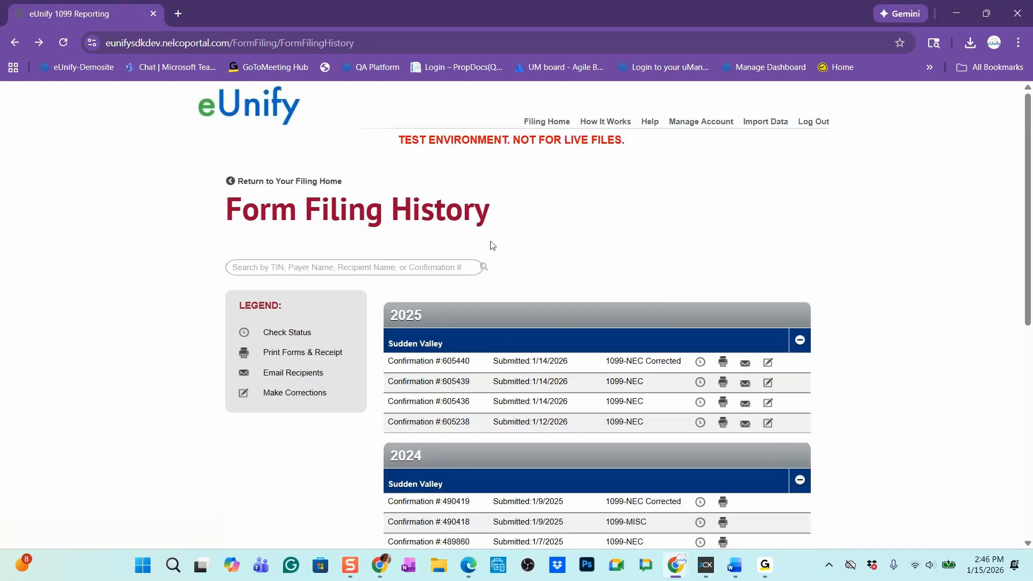
scroll(490, 249, down, 2)
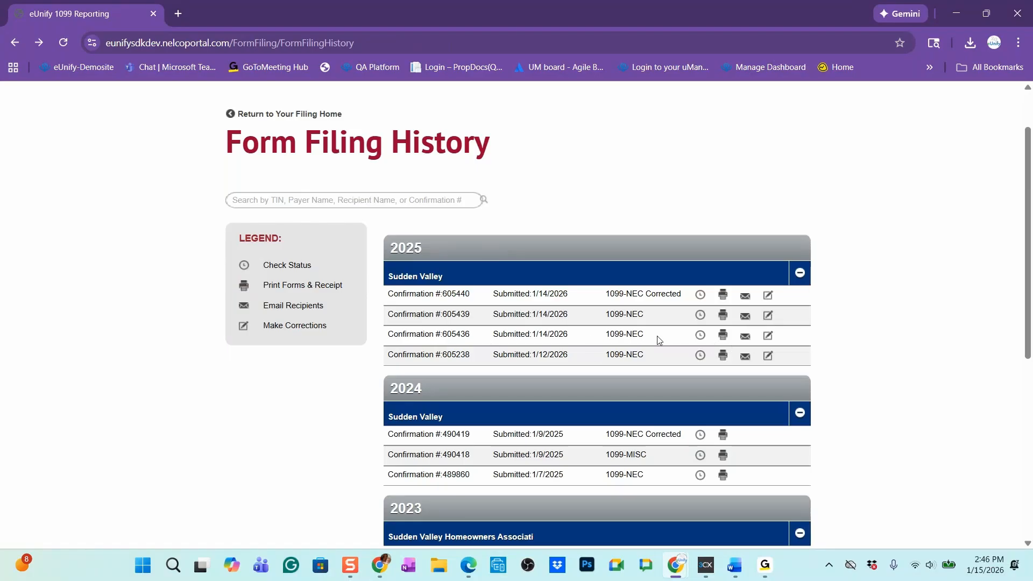
click(768, 338)
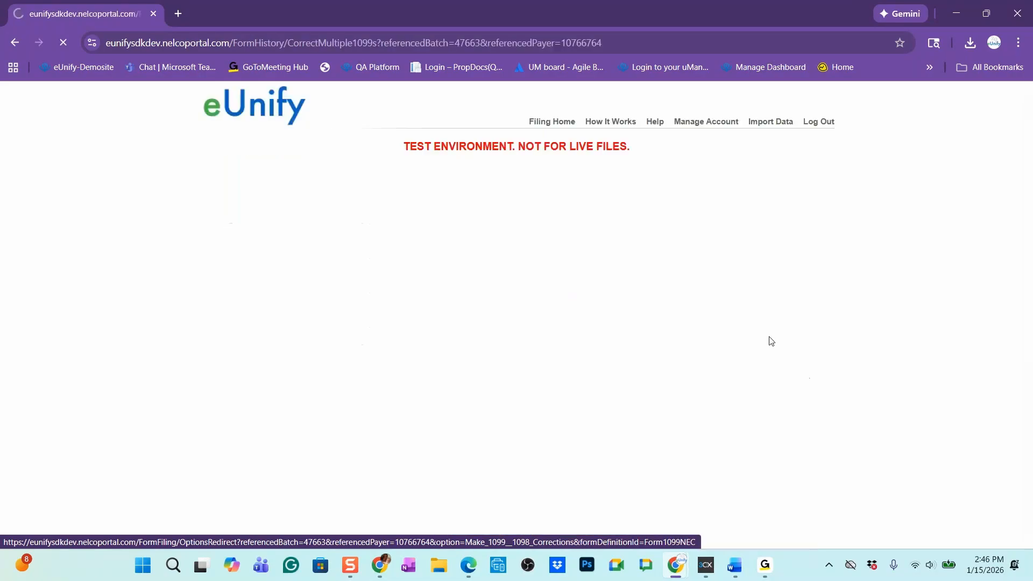
scroll(770, 338, down, 3)
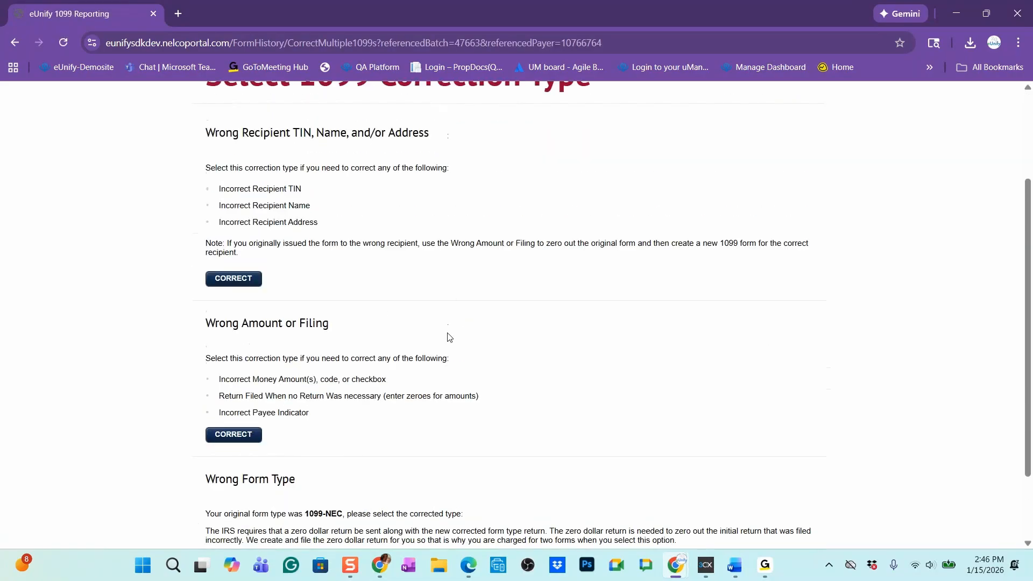
scroll(450, 337, down, 1)
scroll(449, 333, up, 5)
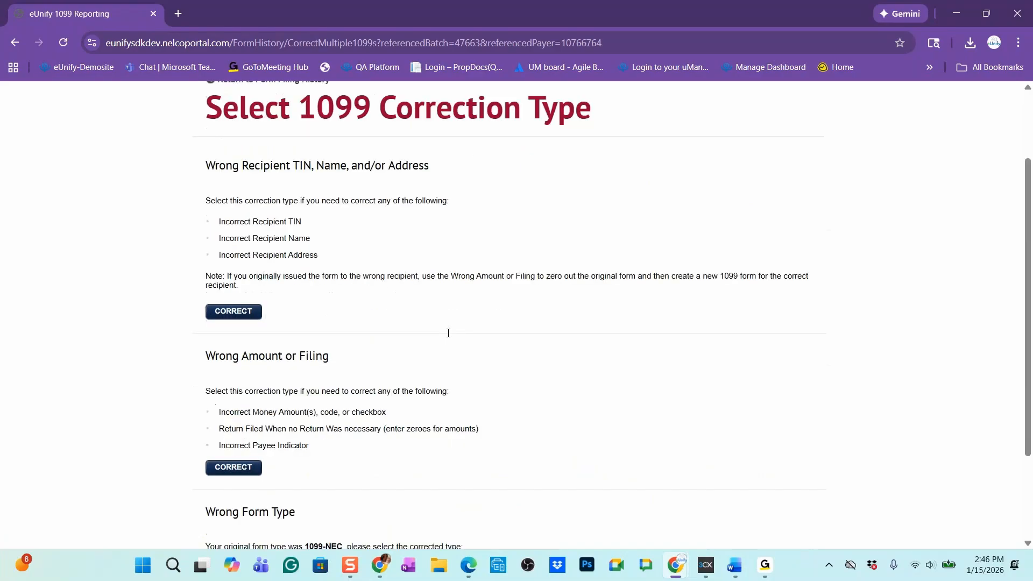
scroll(451, 294, down, 1)
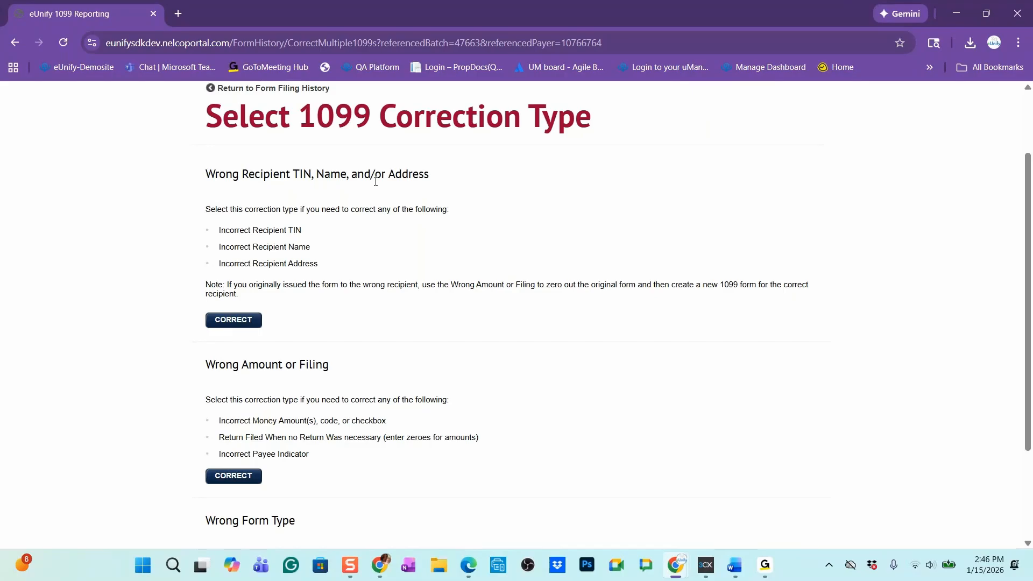
scroll(427, 226, down, 3)
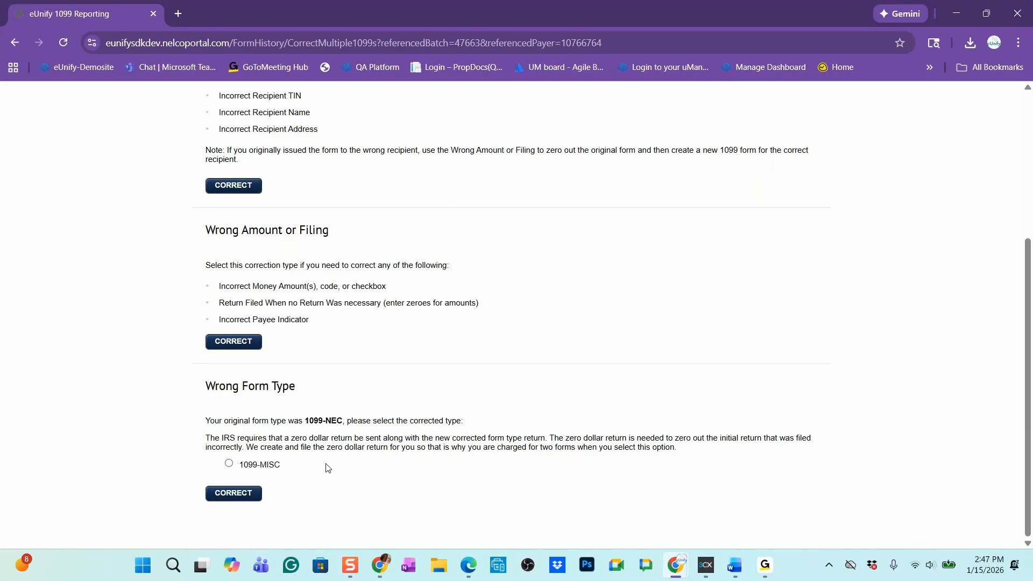
scroll(278, 431, up, 1)
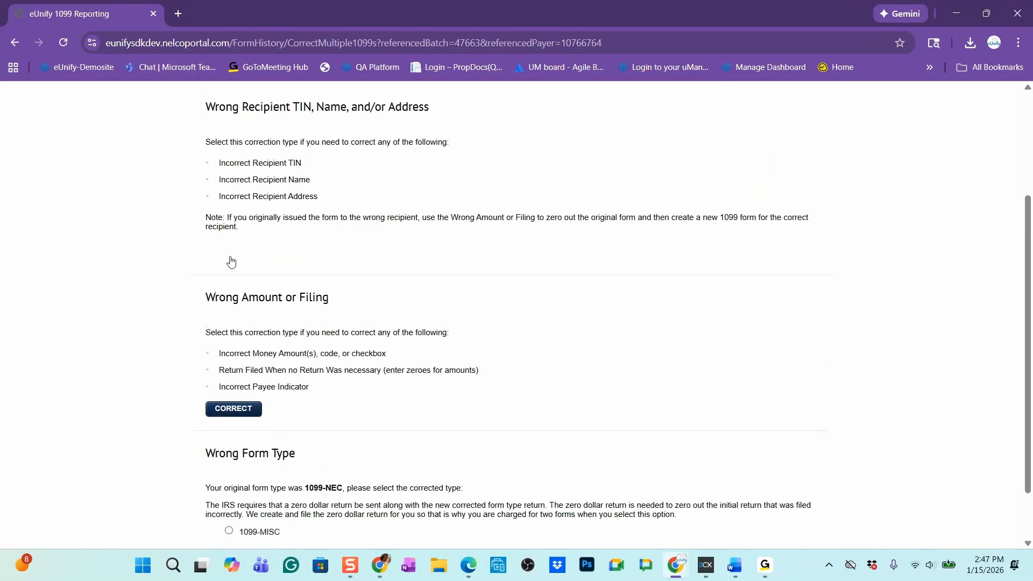
click(246, 413)
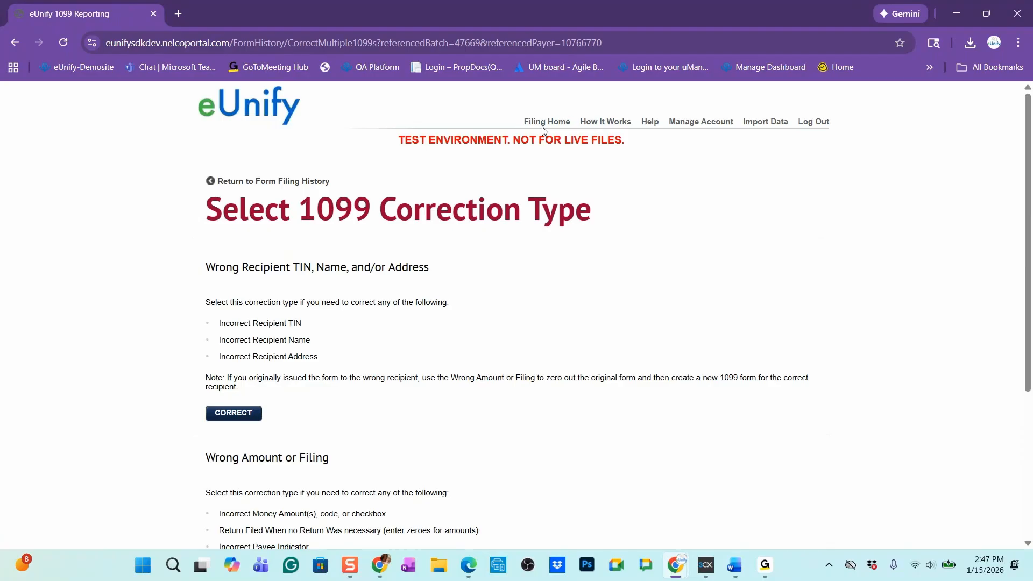
From the filing history, start a wrong-amount correction for the 1099-NEC filing submitted 1/12/2026 and open the first Bluth Company form
click(546, 123)
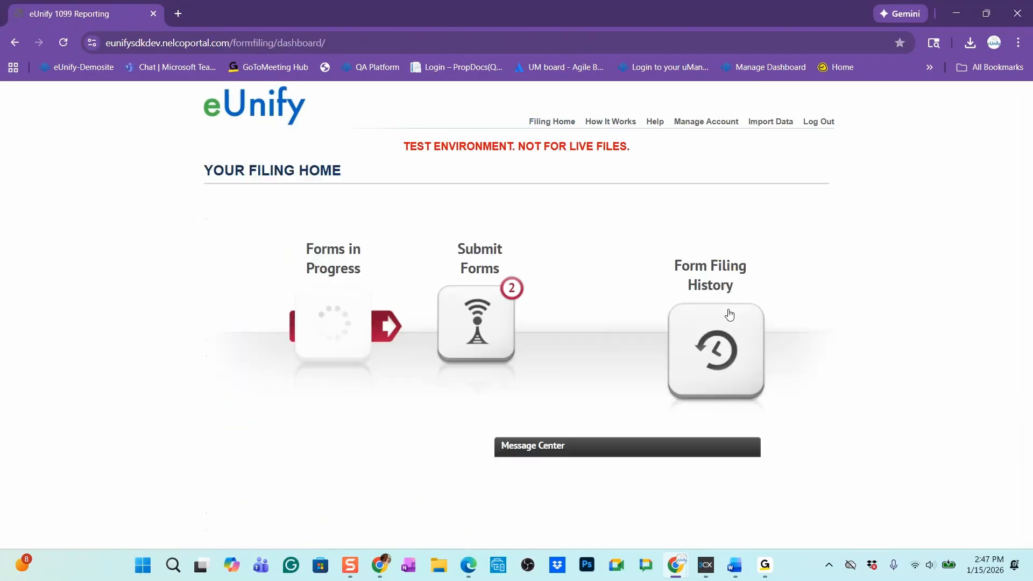
click(730, 318)
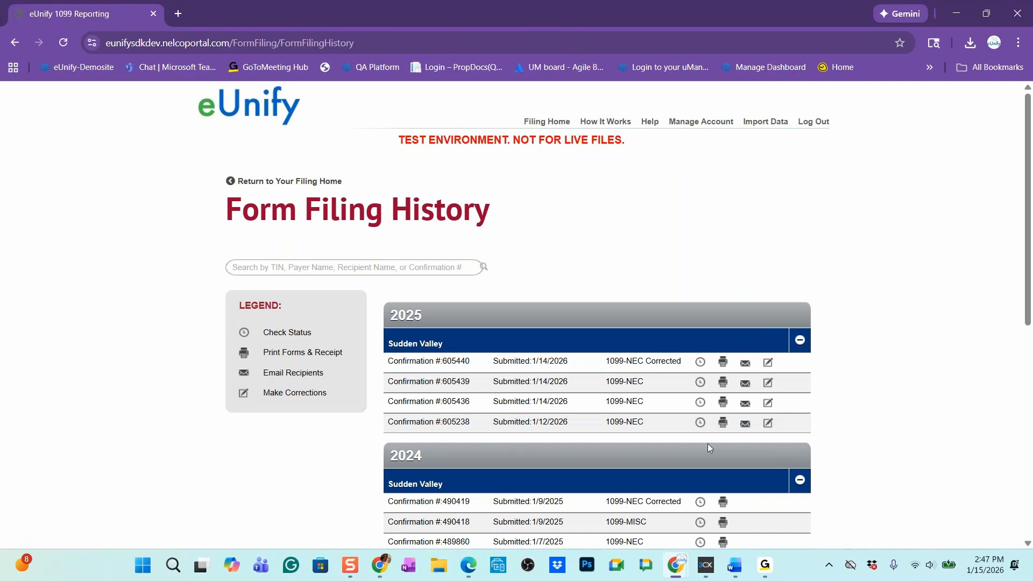
click(768, 423)
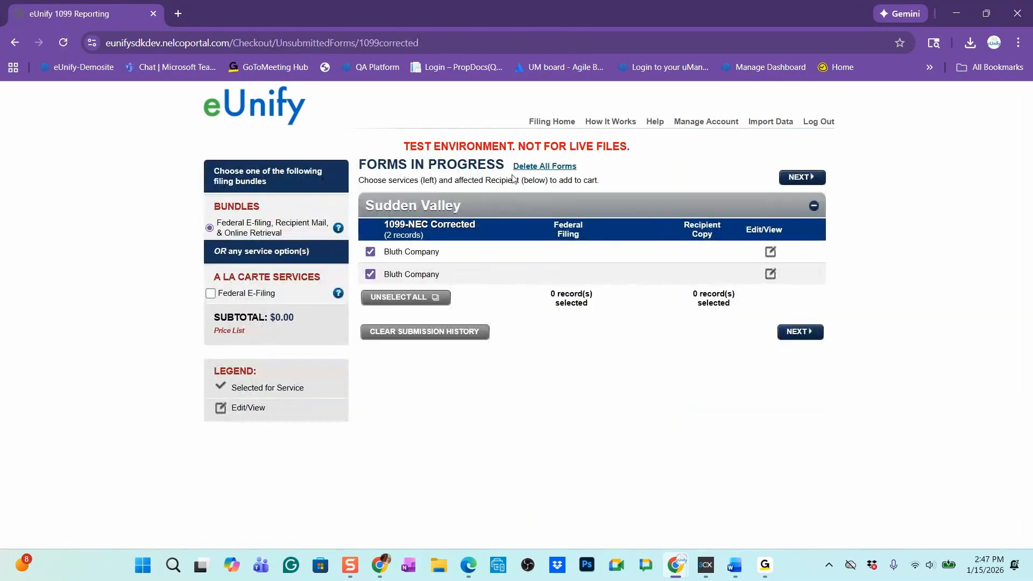
click(773, 258)
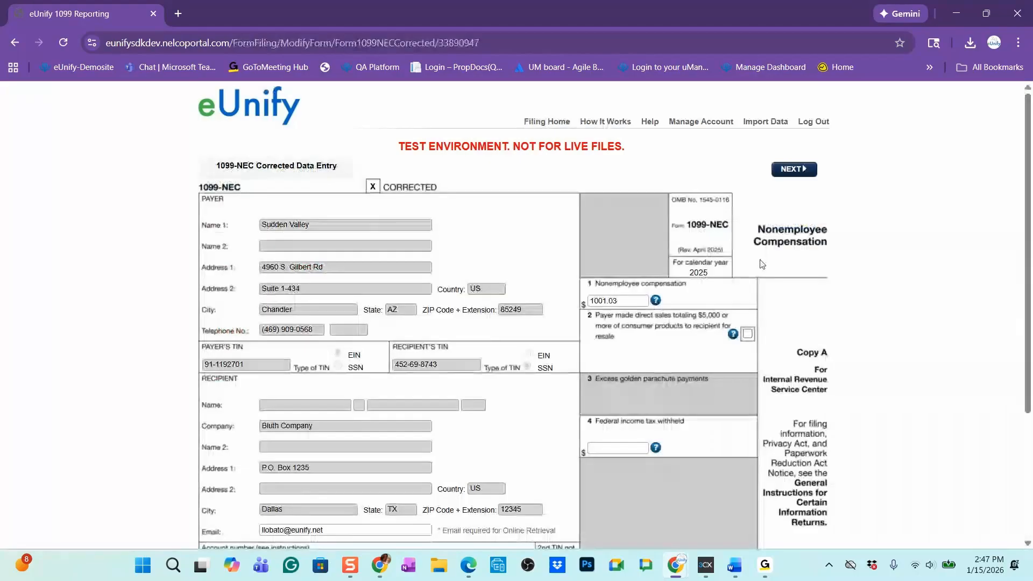
Set the nonemployee compensation on the corrected Bluth Company 1099-NEC to 2000.00 and continue to the forms in progress
click(638, 301)
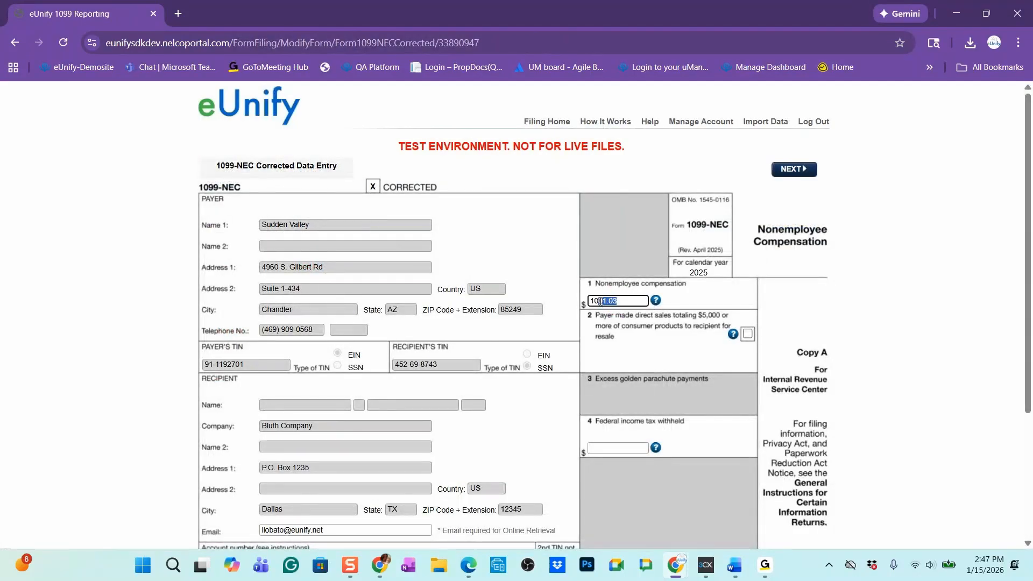
key(ctrl+a)
text(2000.00)
key(Tab)
double_click(619, 300)
text(0)
key(Tab)
double_click(624, 301)
text(2000)
key(Tab)
scroll(752, 385, down, 5)
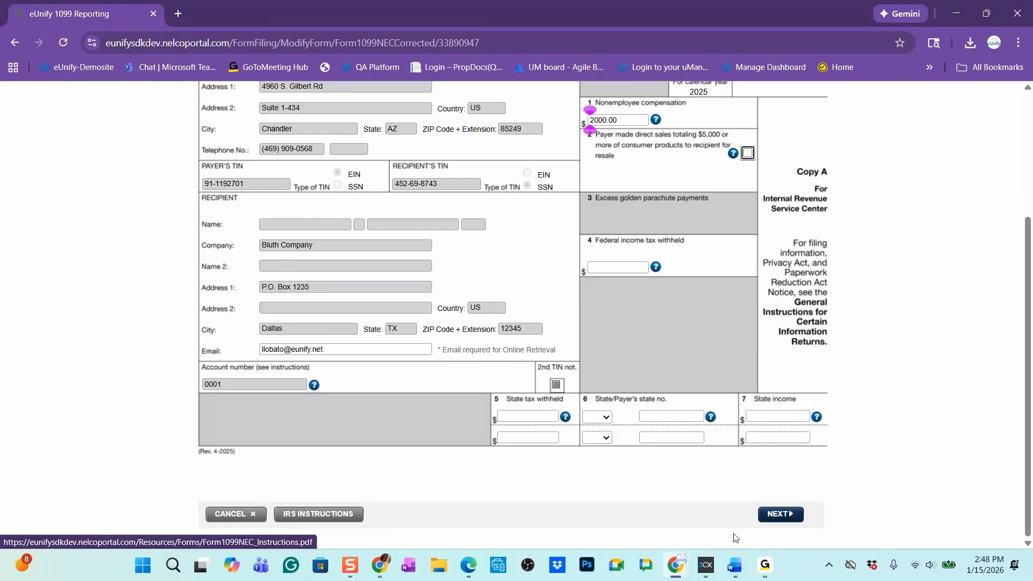
click(781, 516)
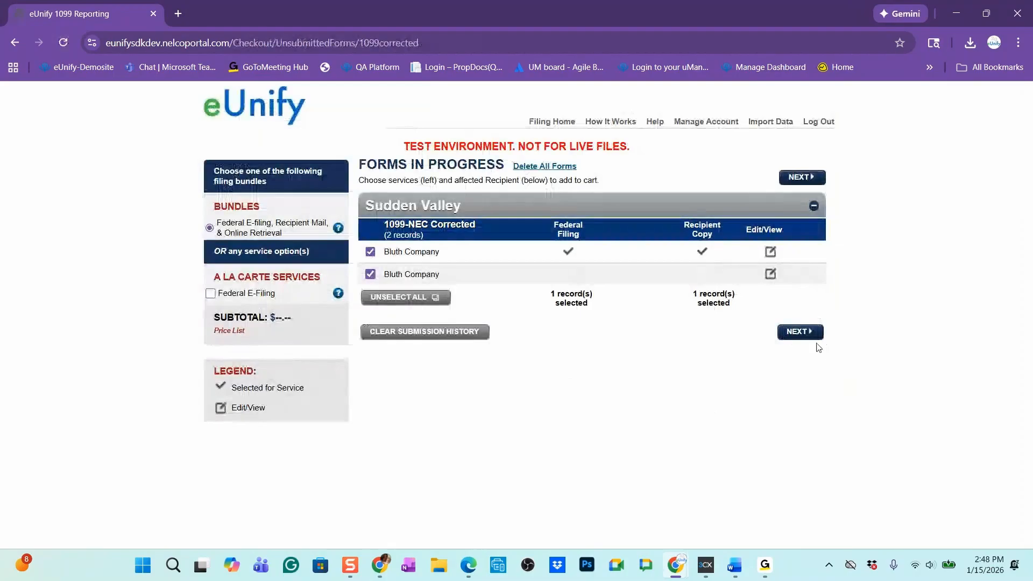
Proceed with the corrected Bluth Company form, try to pay for and submit it, and return to the filing home
click(800, 332)
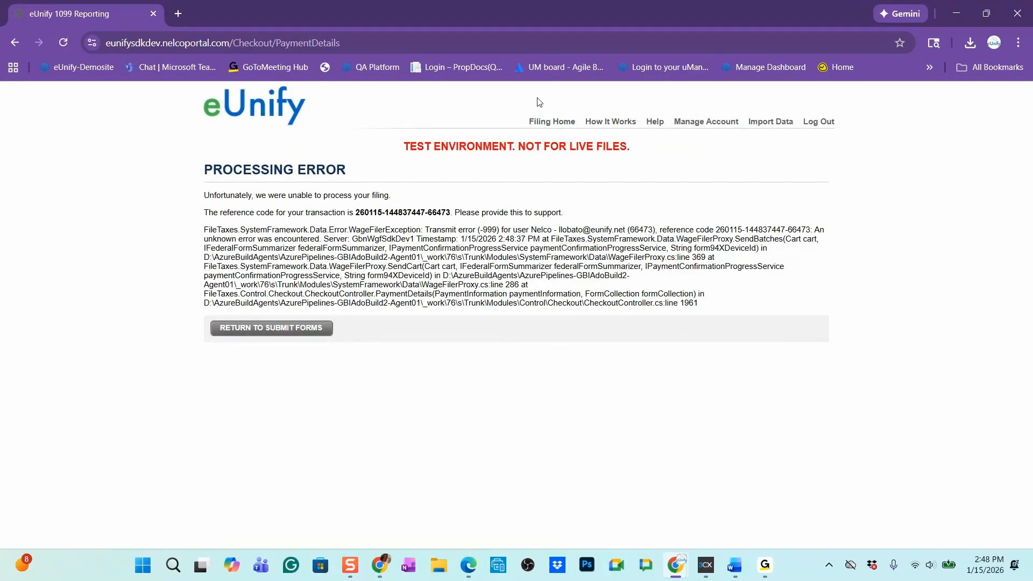
click(549, 123)
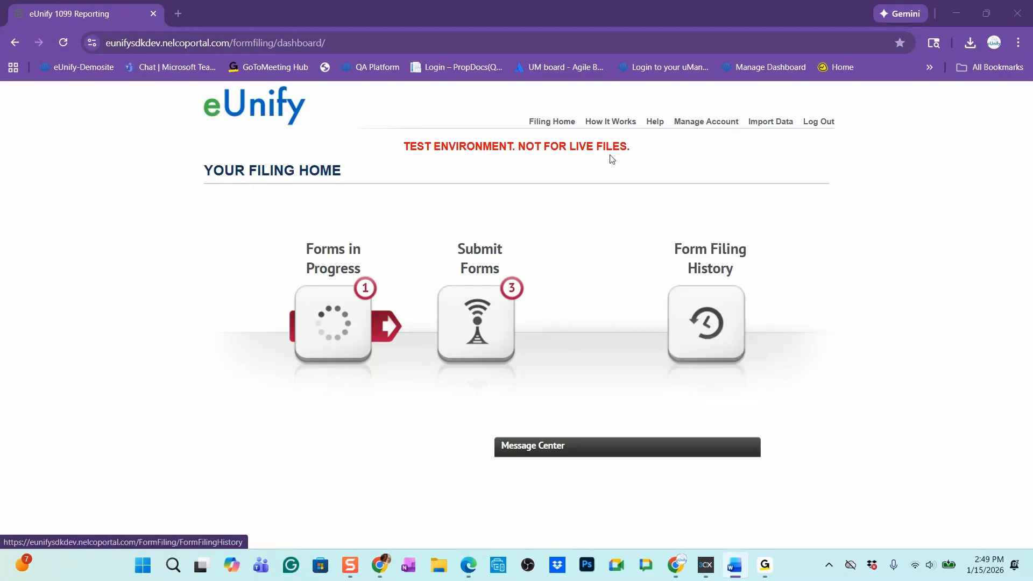
Open the How It Works page and review the per-form W-2, 1099 and 1095 pricing table
click(626, 128)
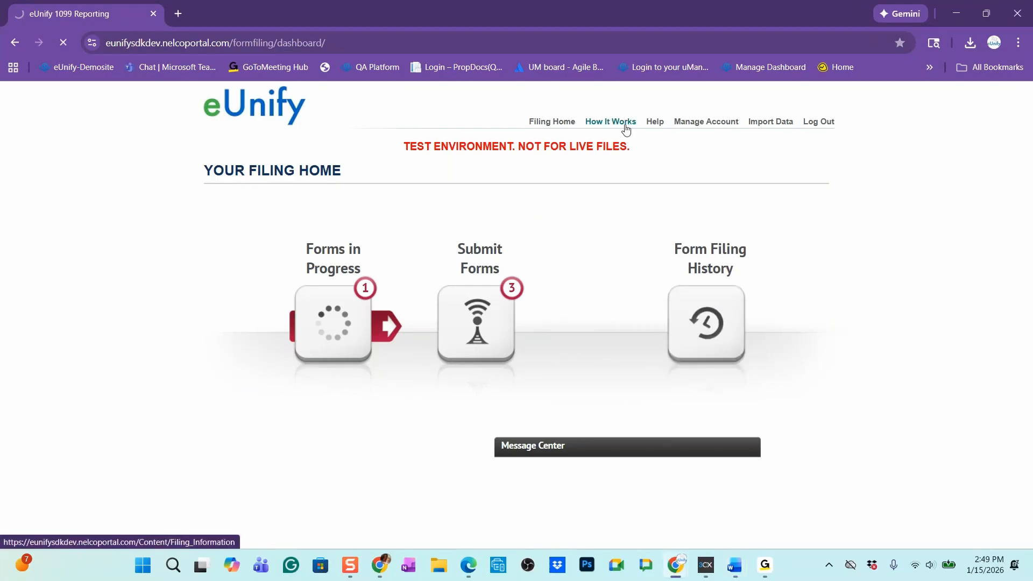
scroll(330, 294, down, 10)
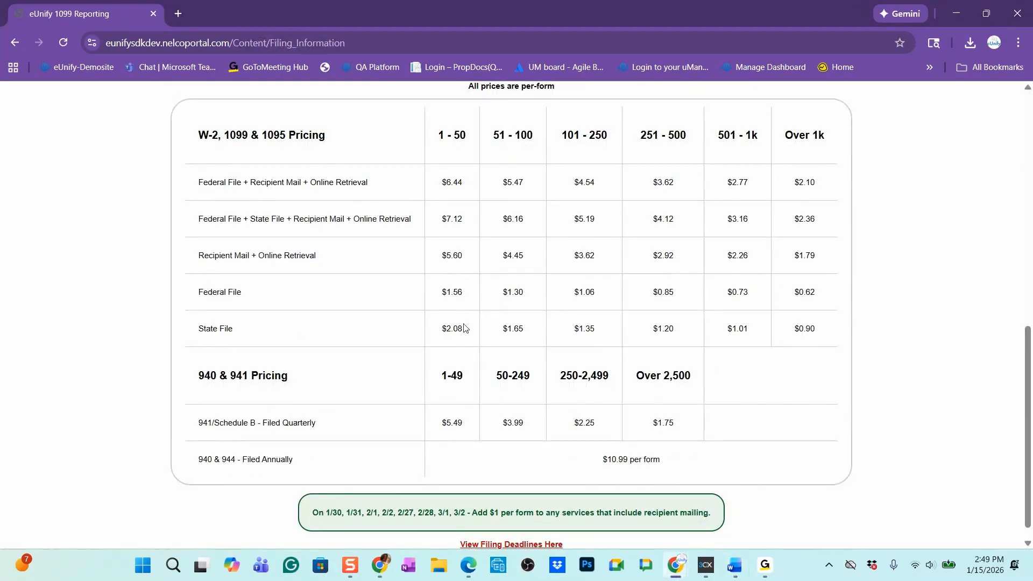
scroll(484, 307, down, 1)
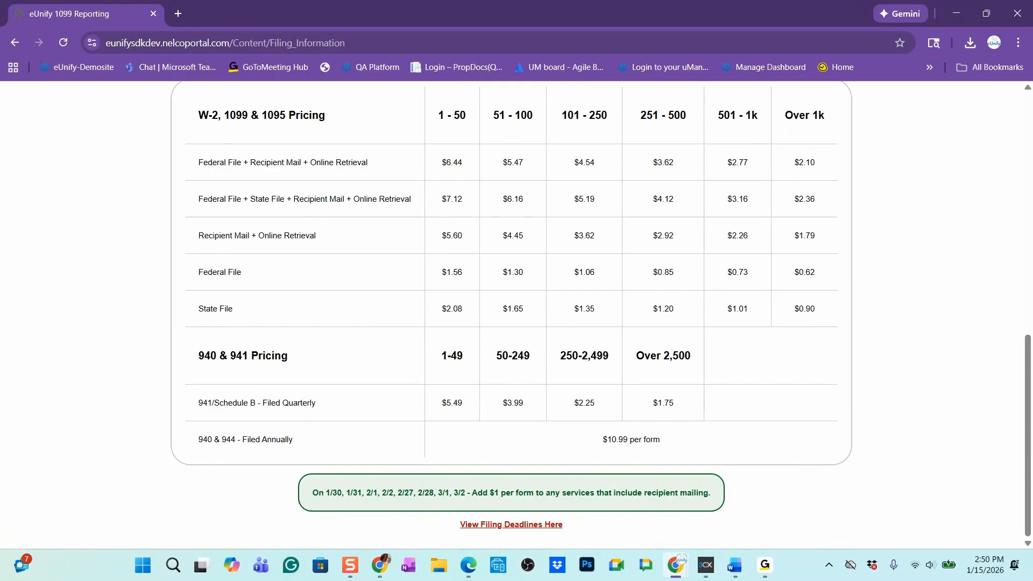
scroll(823, 316, up, 10)
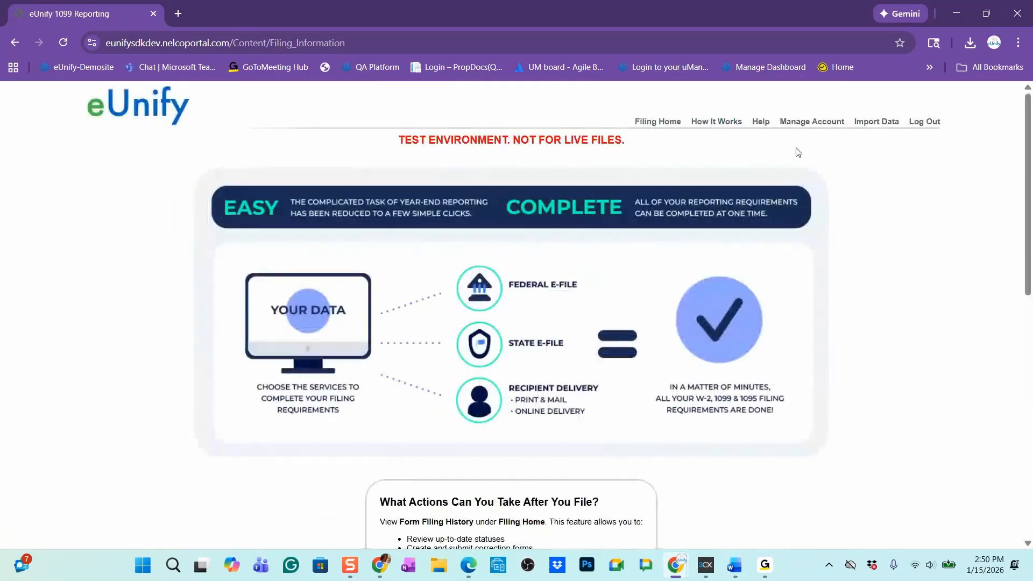
Return to the form filing history and check the status of the 1099-NEC filing submitted 1/12/2026
click(666, 123)
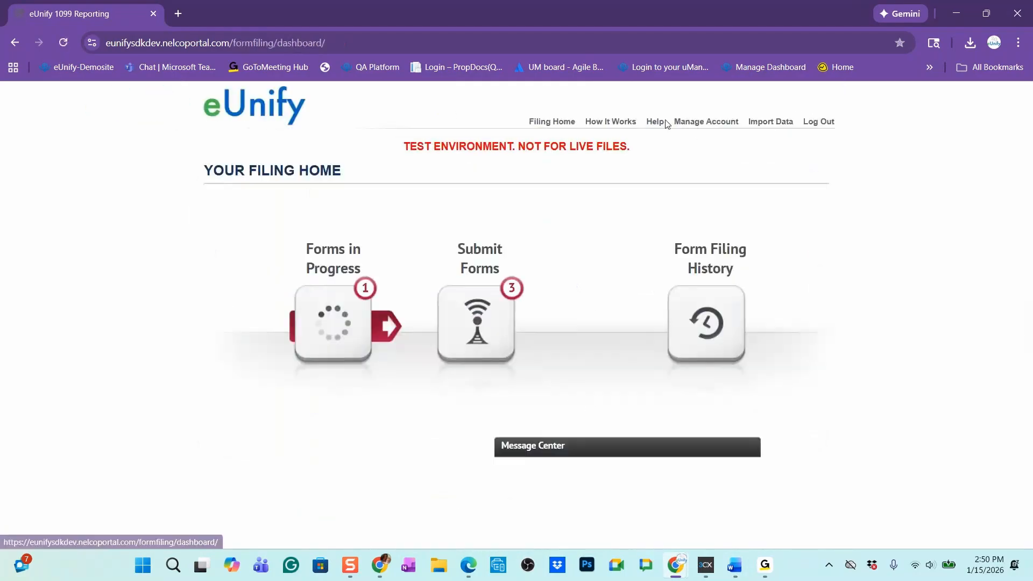
click(733, 323)
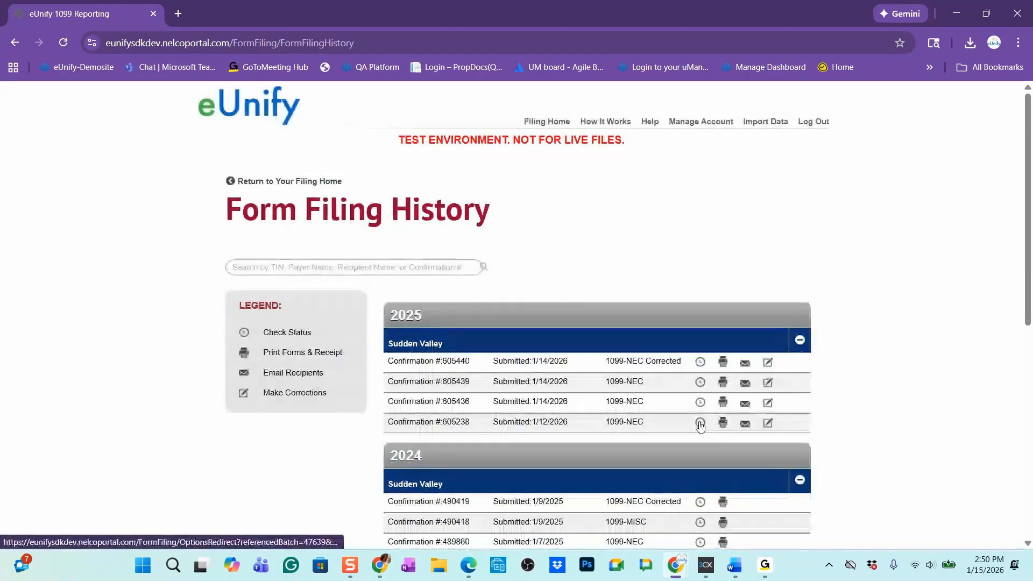
click(700, 423)
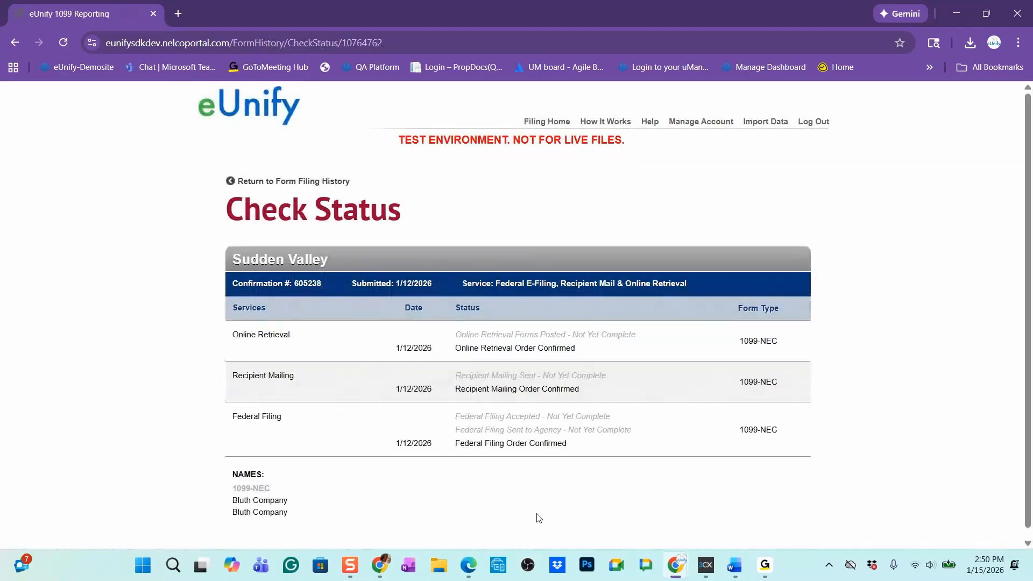
Return to the filing home and reopen the form filing history
click(542, 125)
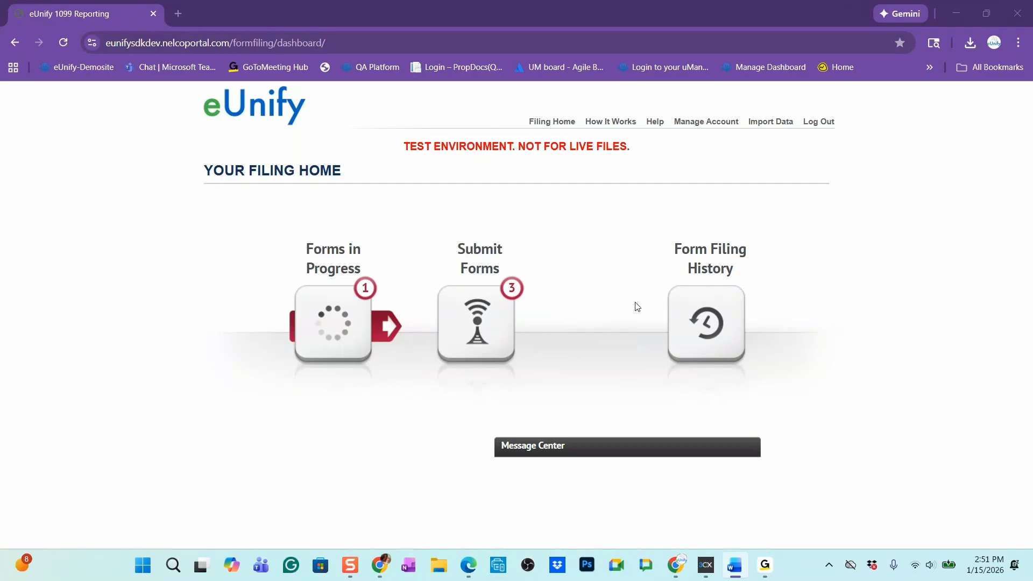
click(725, 333)
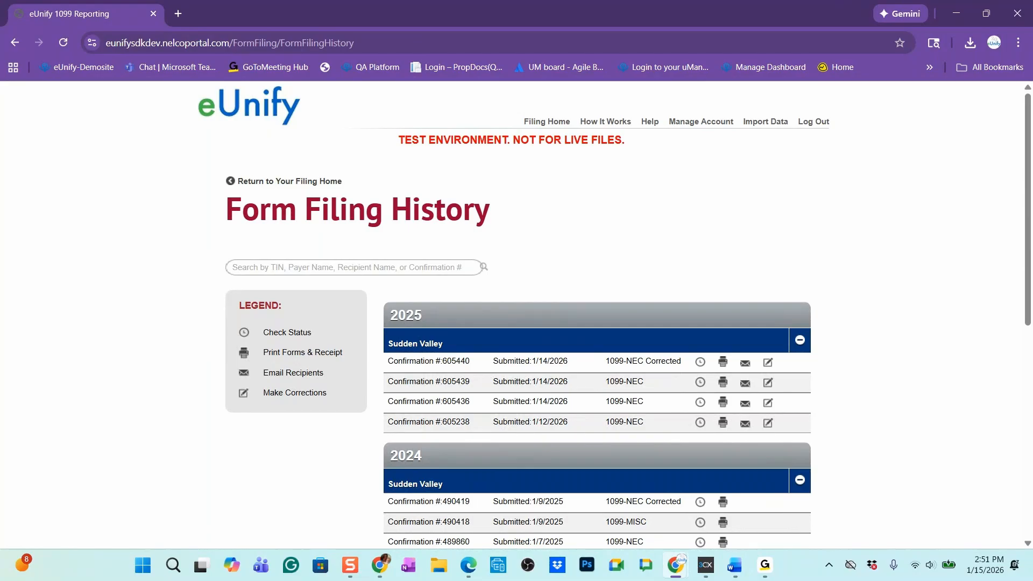
Switch to the uManage window and open the Billback Metric setup list
click(958, 12)
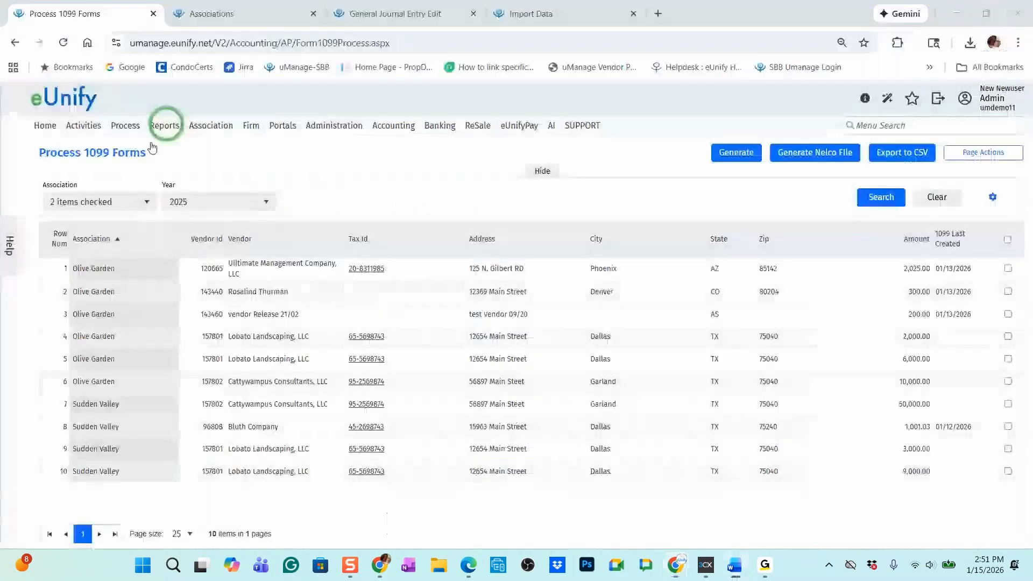
mouse_move(86, 126)
mouse_move(99, 196)
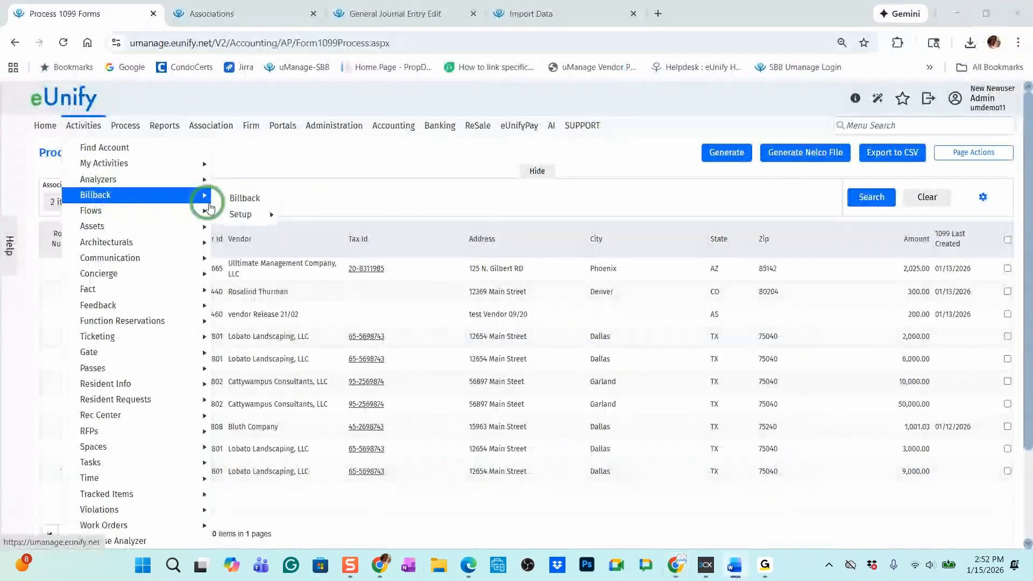
mouse_move(265, 216)
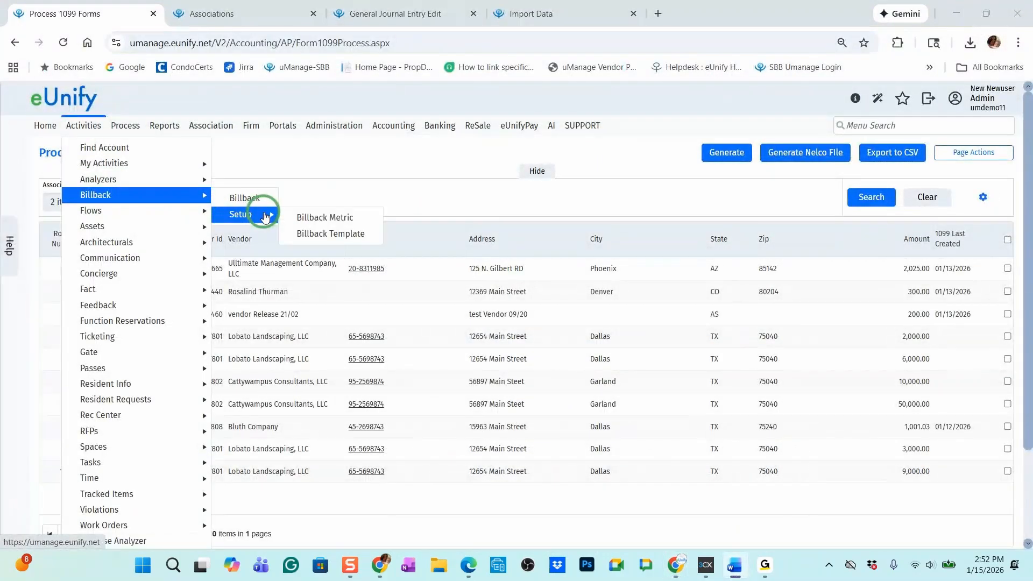
click(335, 220)
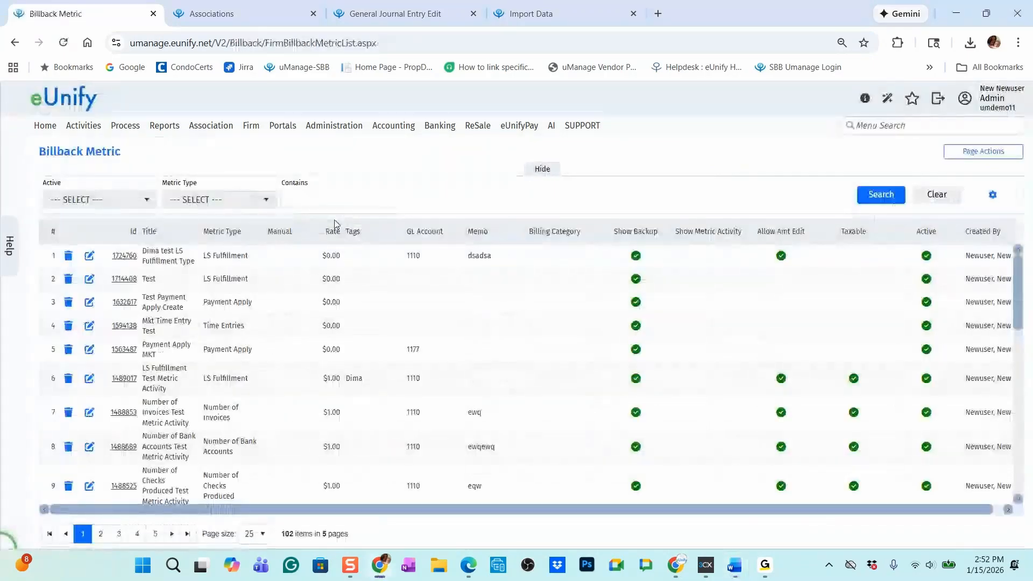
Open a blank billback metric form, look at its GL Account and Rate fields, and leave it without saving
click(992, 152)
click(997, 170)
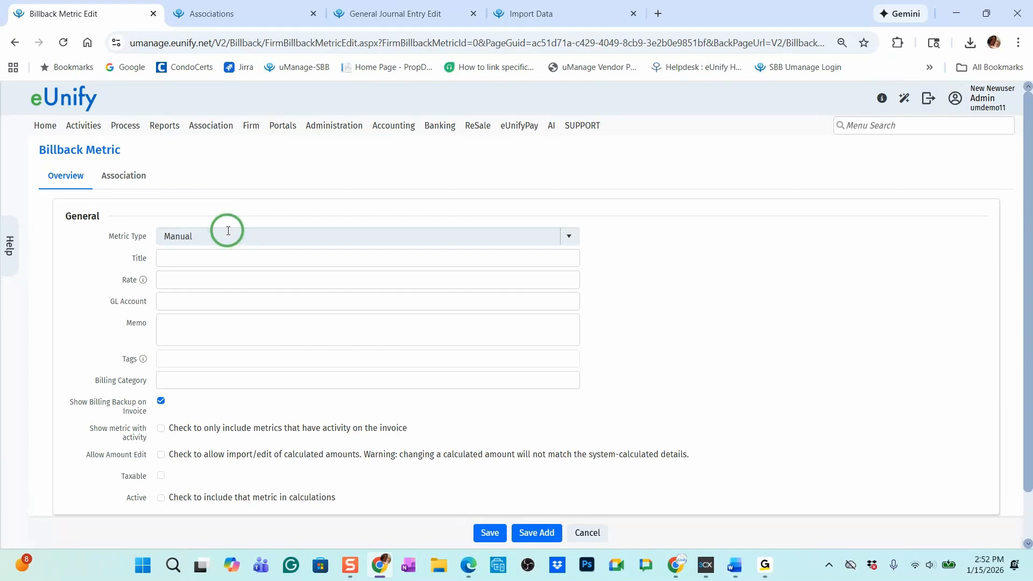
click(217, 302)
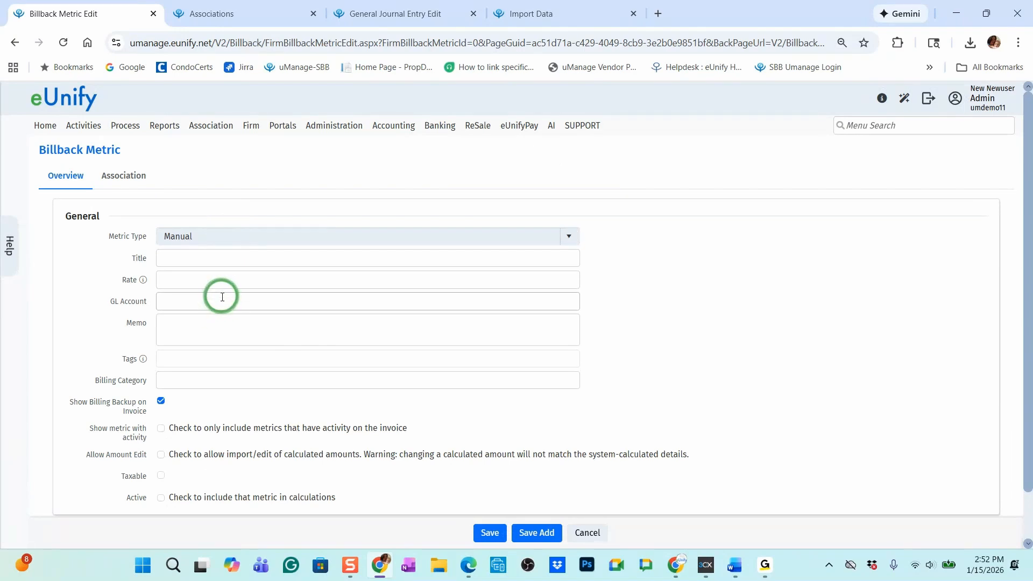
click(221, 296)
click(205, 280)
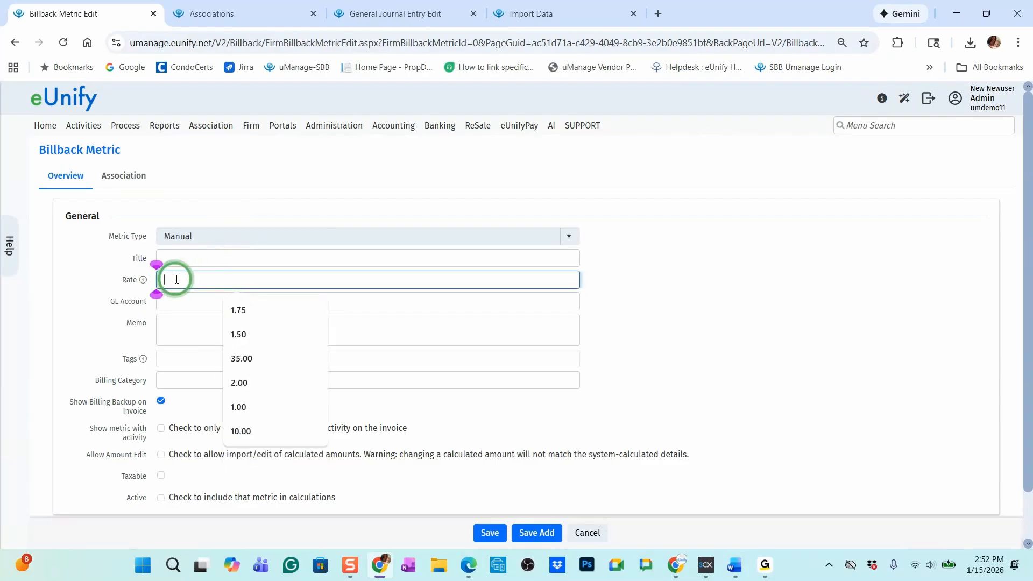
click(587, 533)
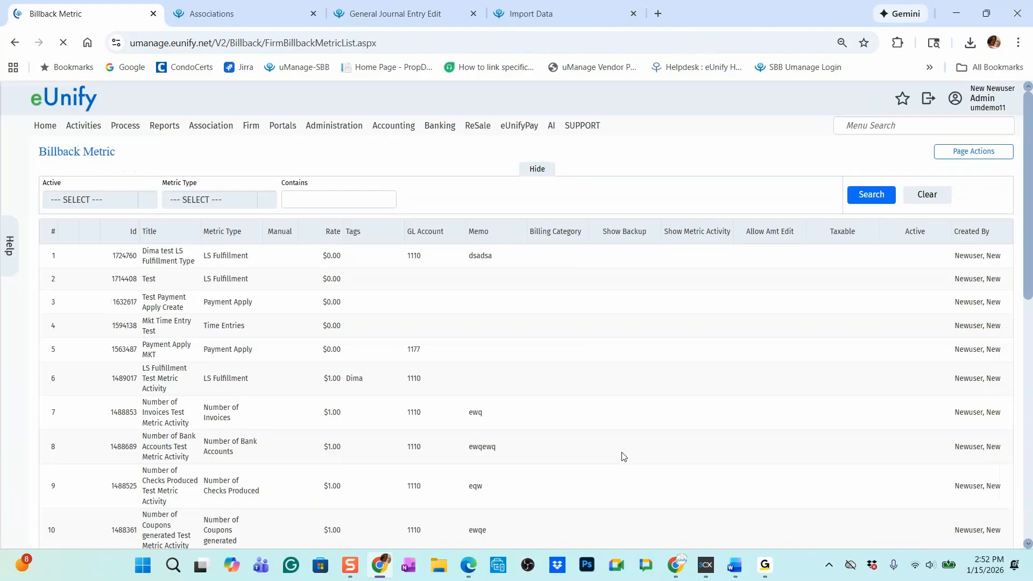
click(630, 387)
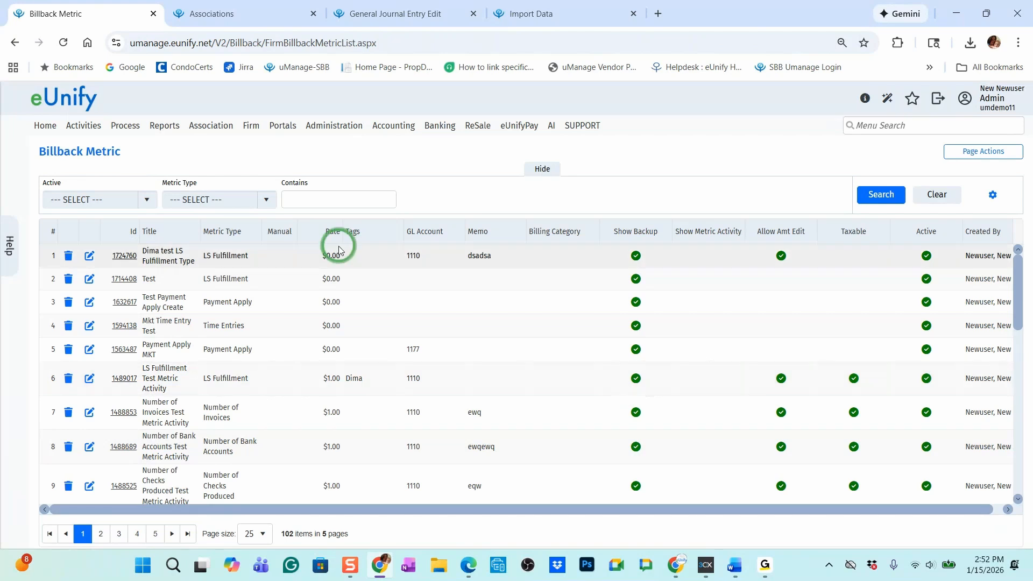
Open the December 2025 billback for template Test1 and view its data import and export actions
click(84, 125)
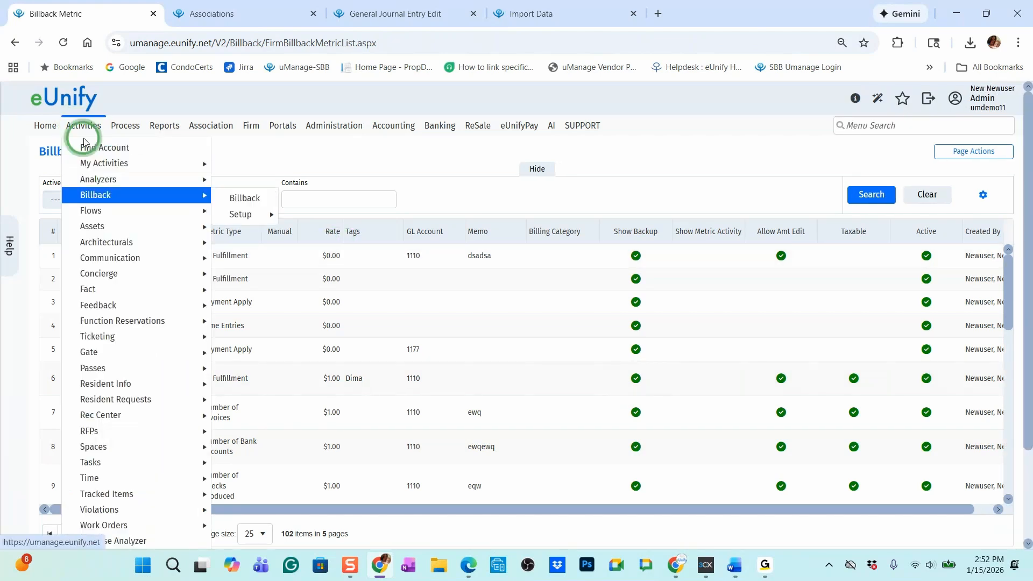
click(104, 193)
click(857, 267)
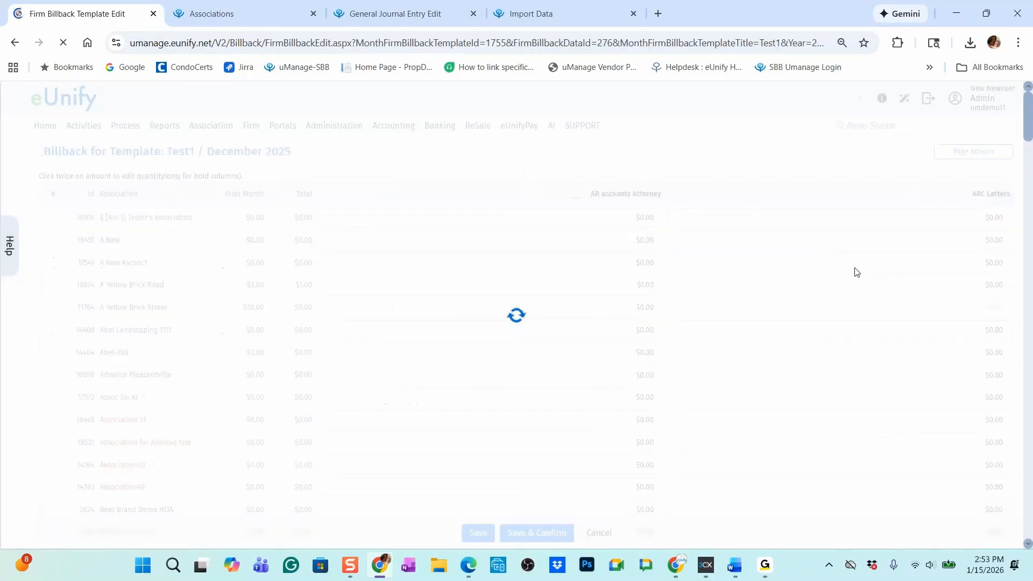
click(1003, 160)
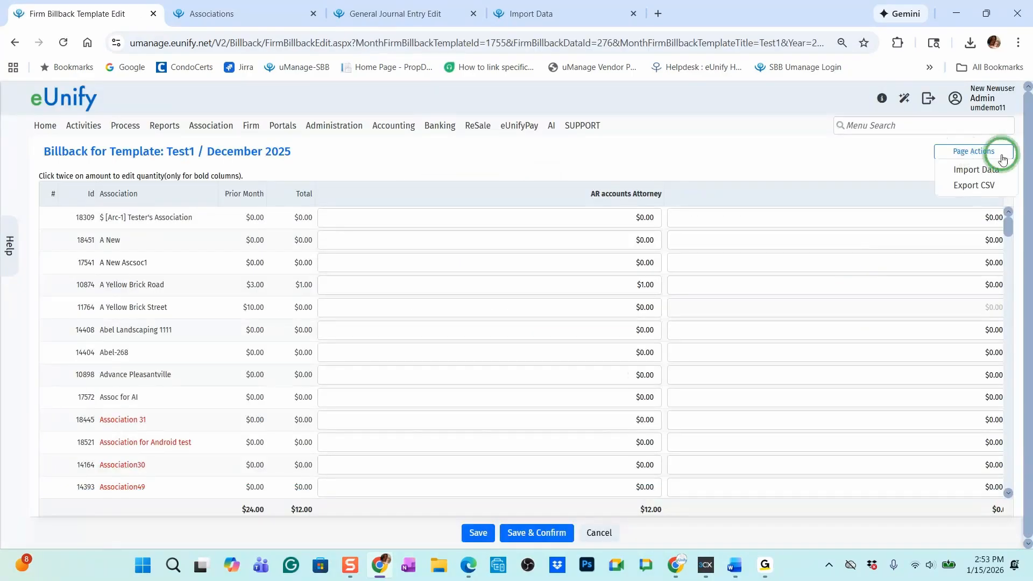
click(993, 171)
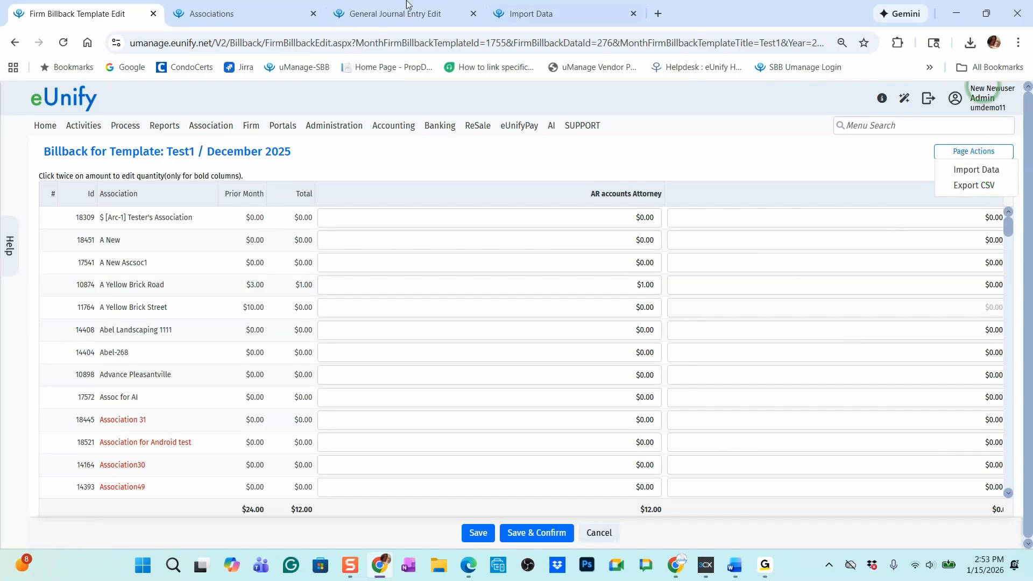
Leave the billback page and switch back to the form filing history in the 1099 reporting portal
click(301, 11)
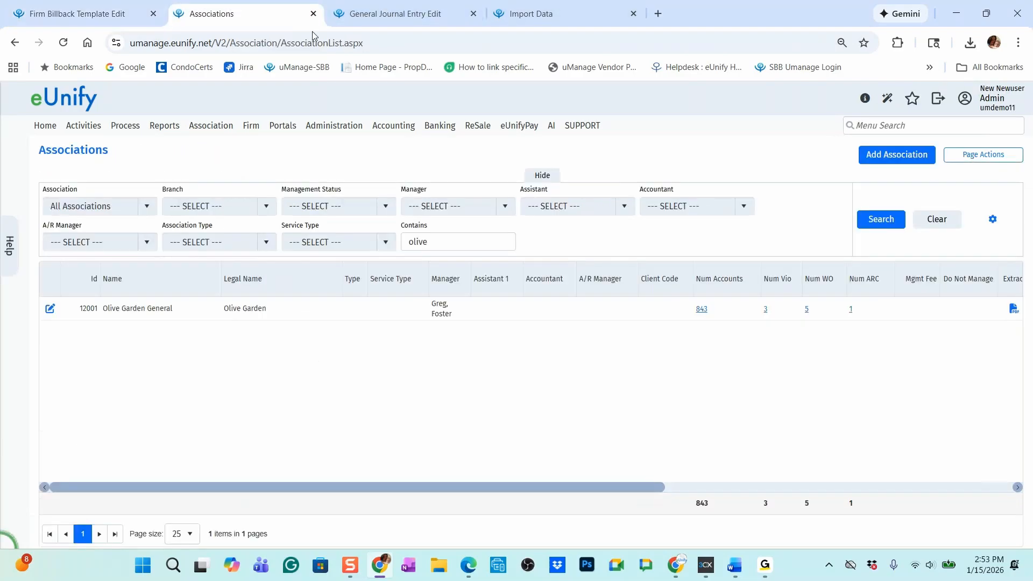
mouse_move(676, 565)
click(743, 508)
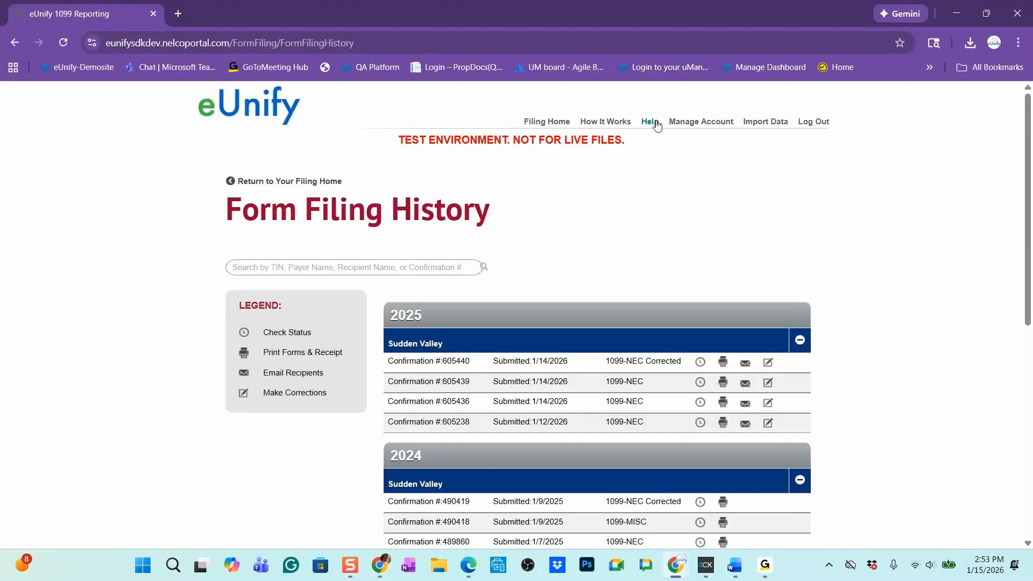
View the portal's technical support contact form, close it, and open the filing information page
click(655, 123)
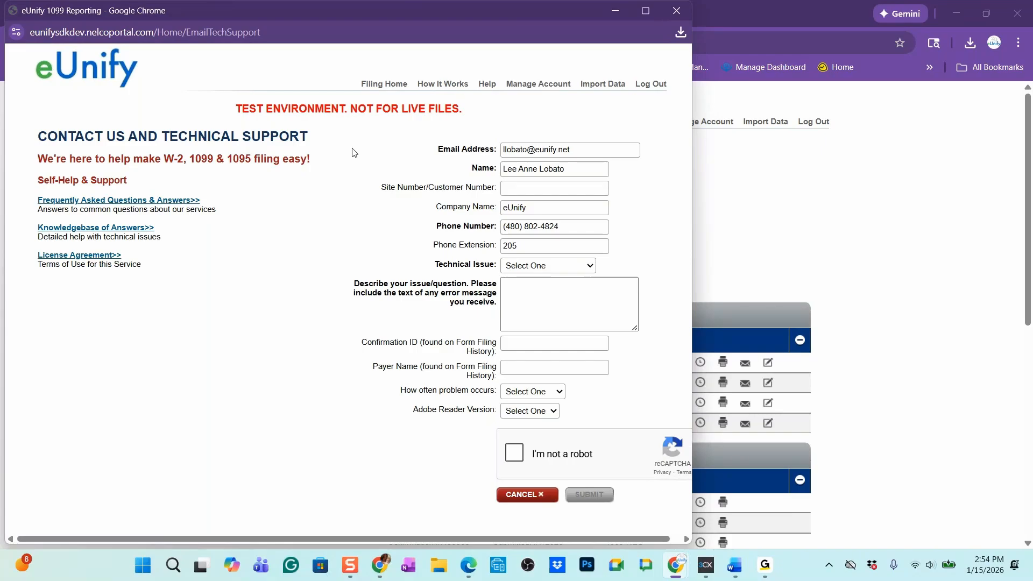
click(677, 11)
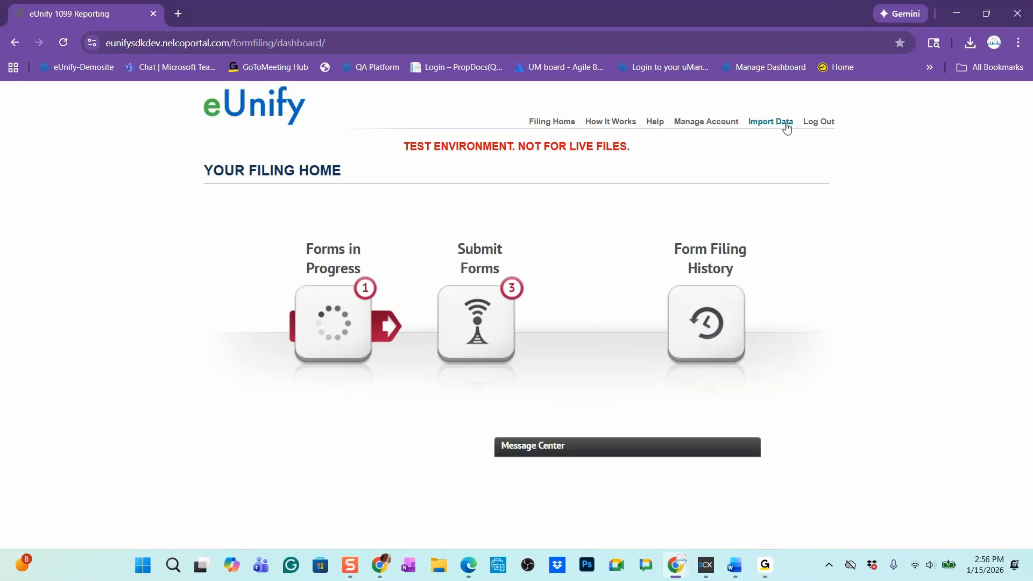
click(765, 131)
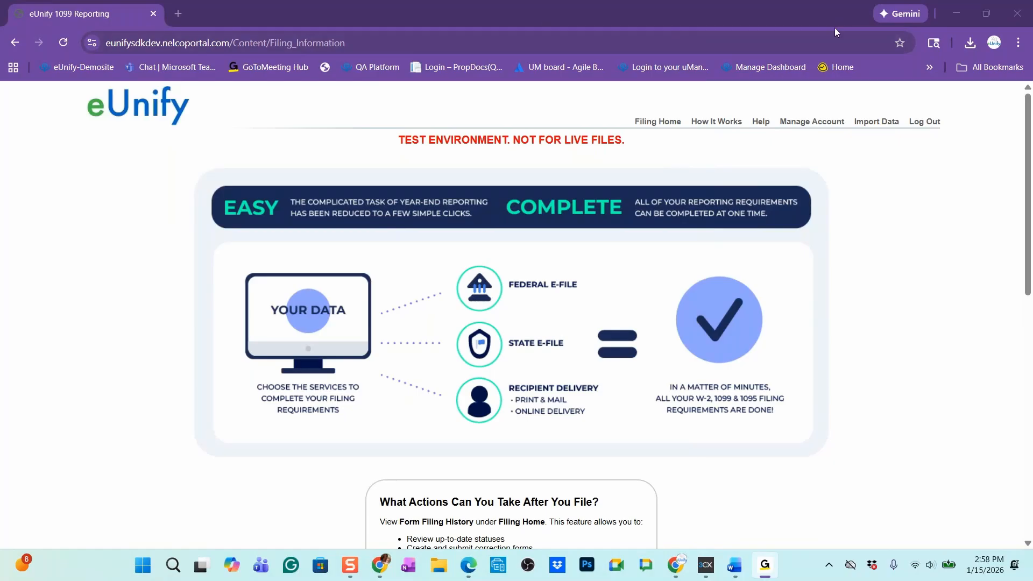
Switch back to uManage and open the A/P reports list
click(964, 16)
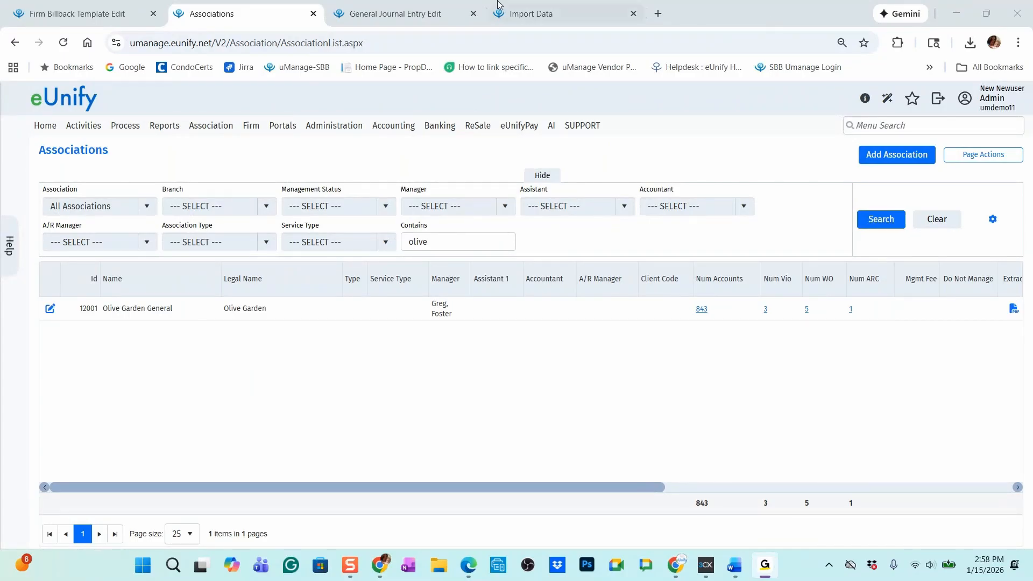
mouse_move(152, 139)
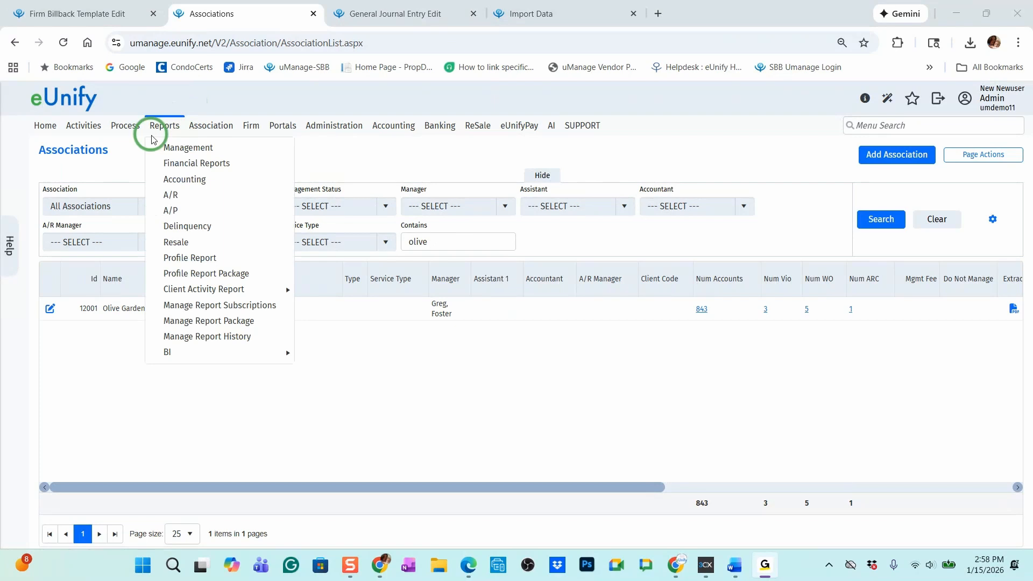
click(183, 214)
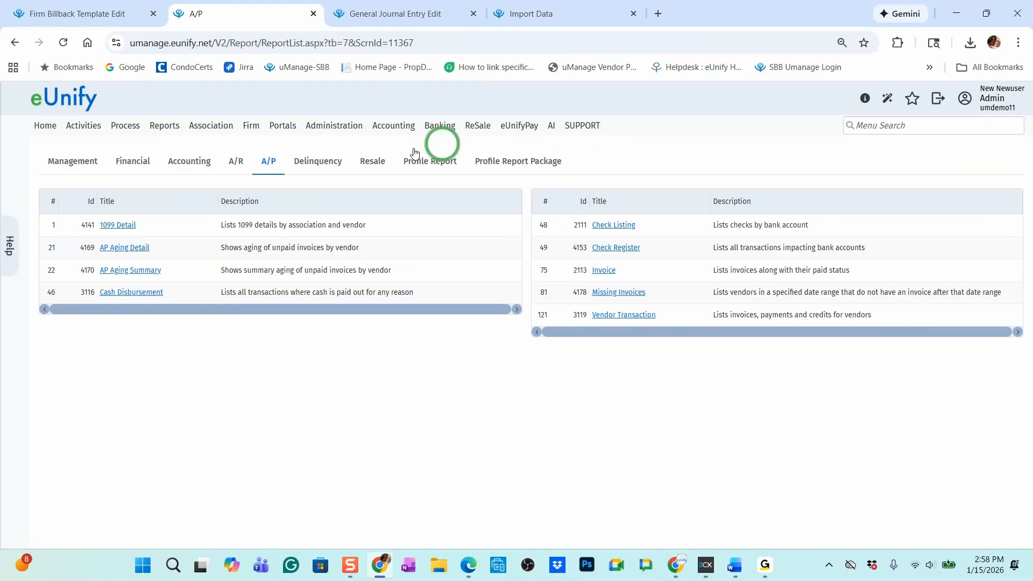
Open the A/P Manage Invoice page in a separate browser tab, keeping the A/P reports list open
mouse_move(380, 127)
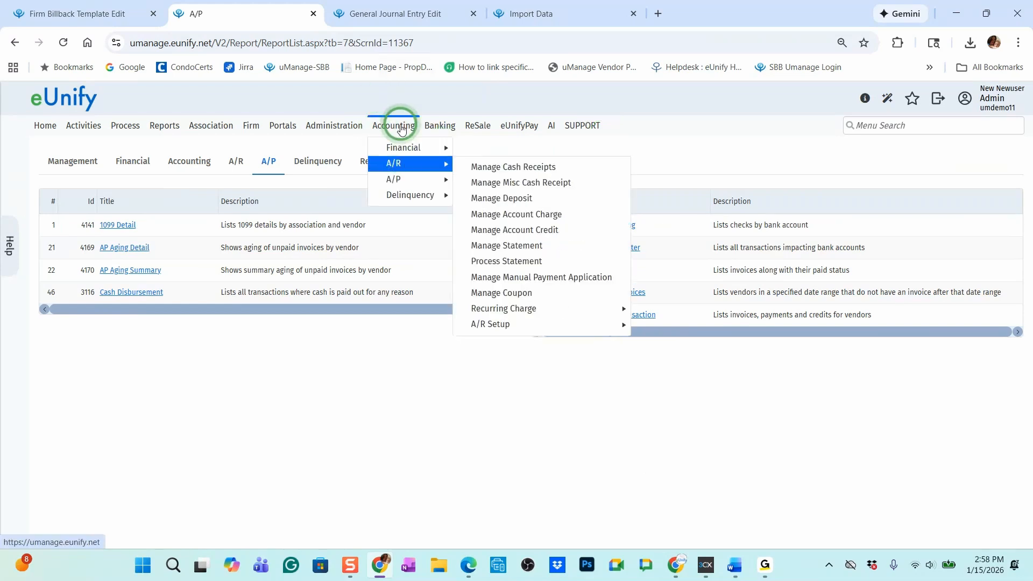
mouse_move(410, 179)
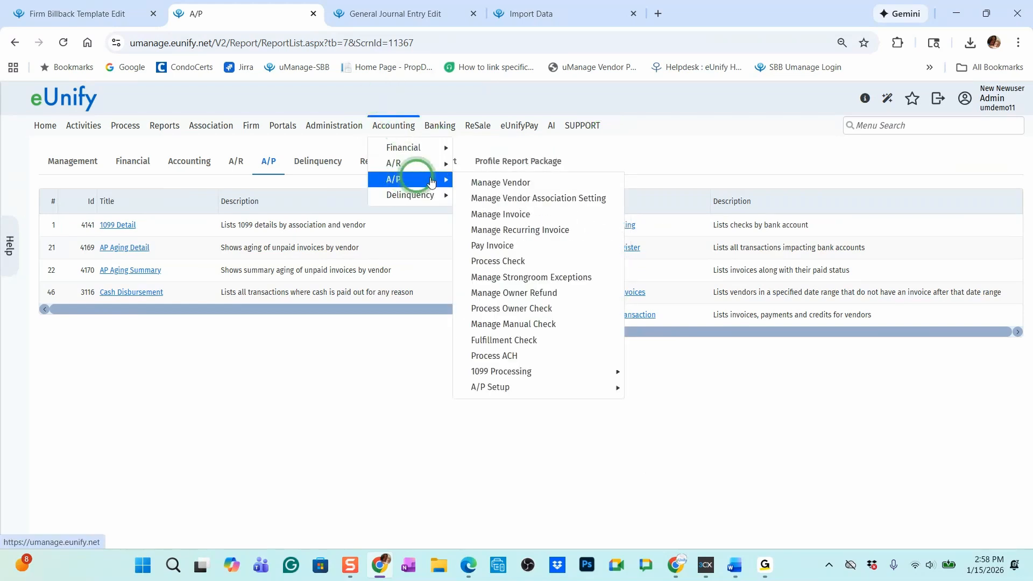
right_click(543, 215)
key(Escape)
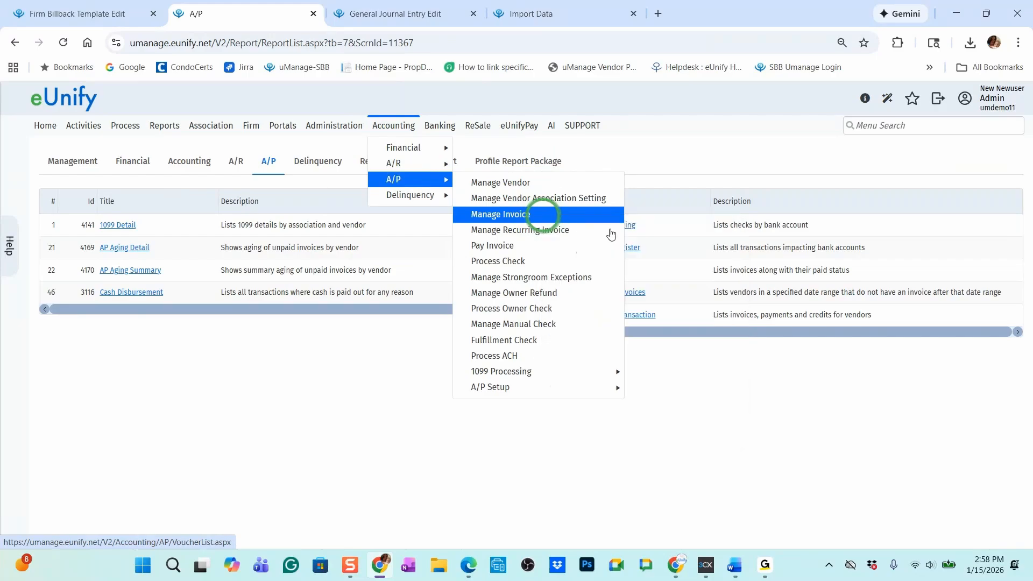
click(393, 14)
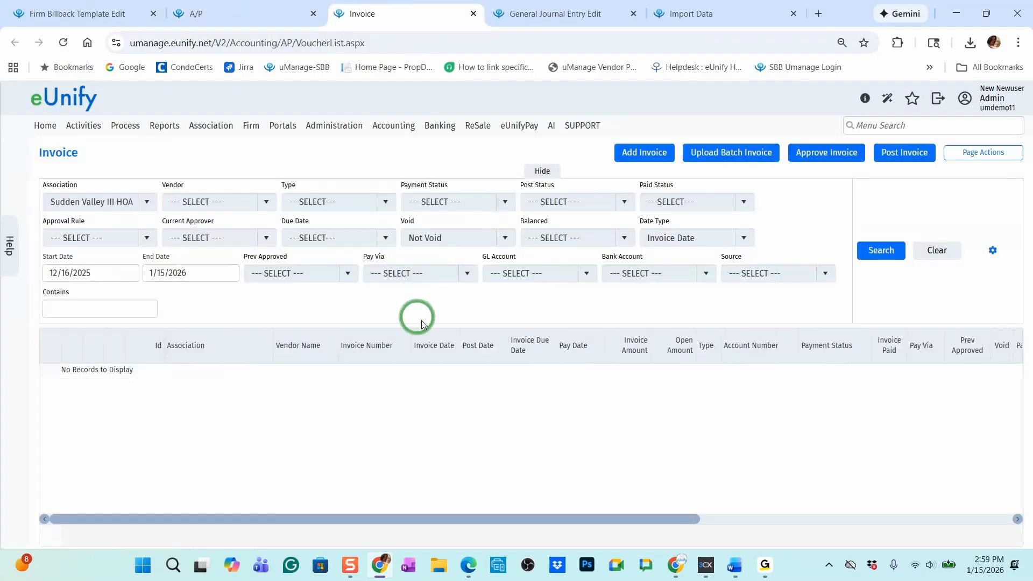
Set the invoice list's Date Type filter to Pay Date and view the available page actions
click(701, 235)
click(686, 289)
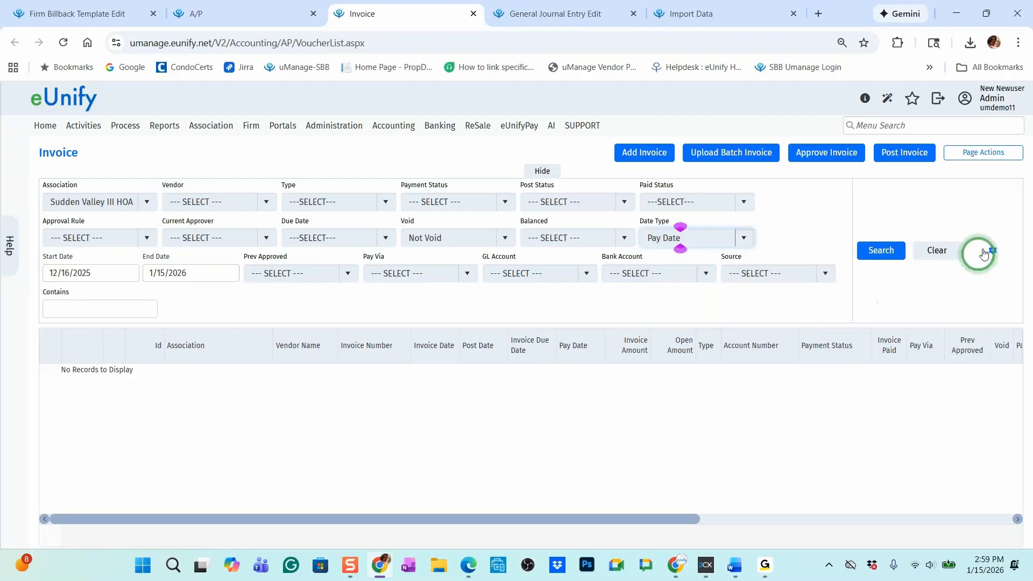
click(1001, 157)
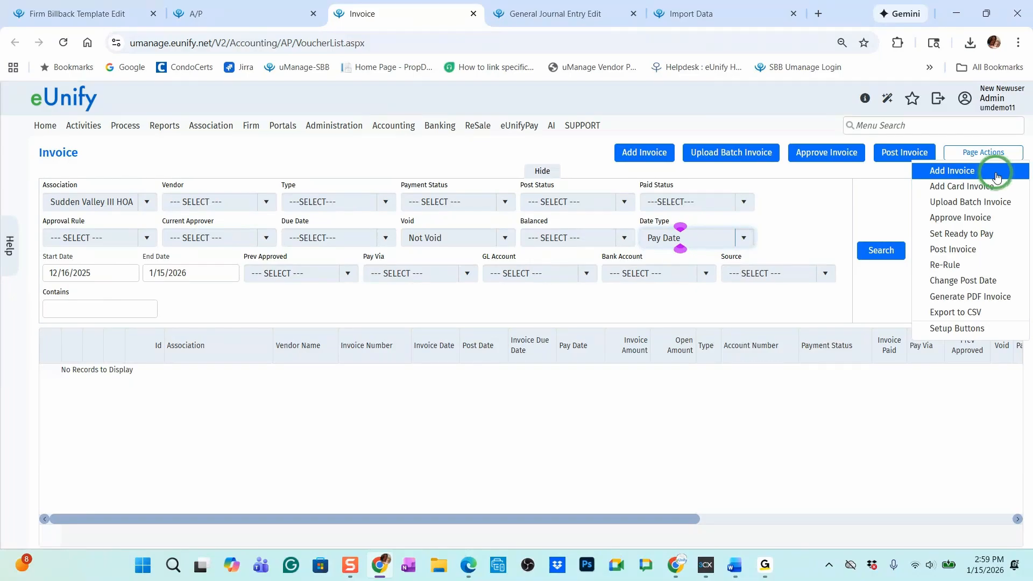
Compare the A/P reports list with the Invoice page and locate the Invoice report
click(280, 7)
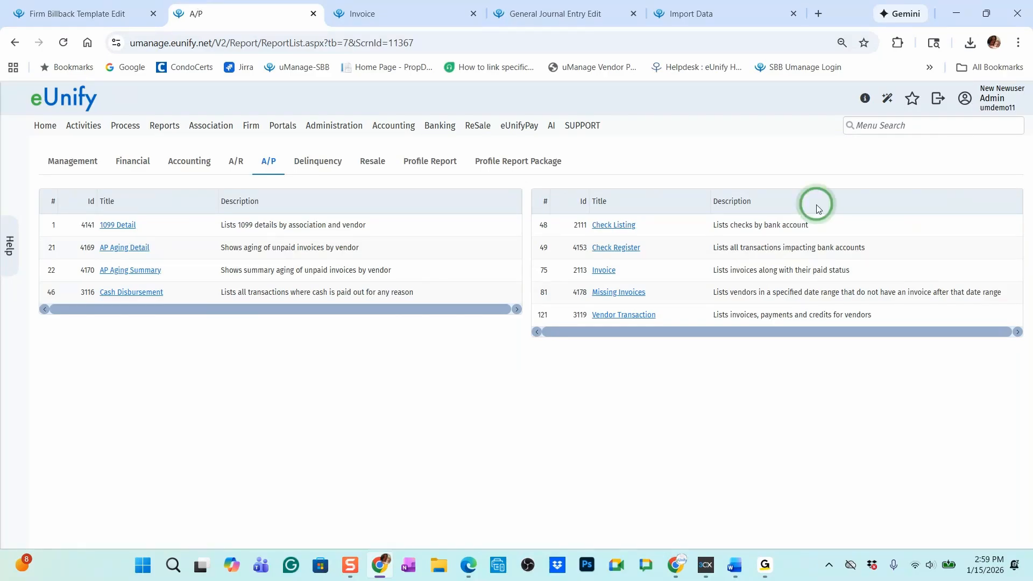
click(641, 291)
click(365, 6)
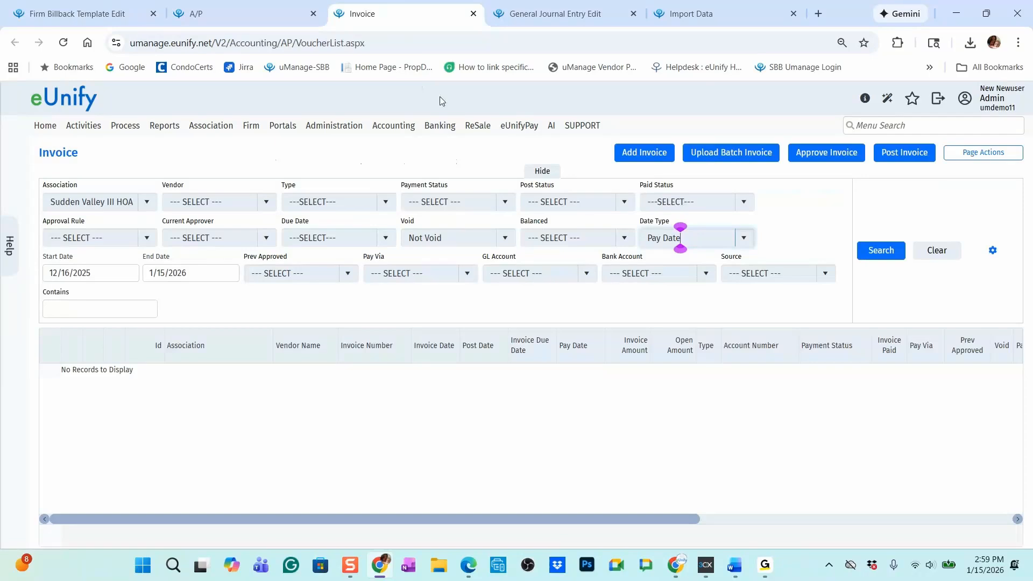
click(737, 345)
click(650, 386)
click(233, 8)
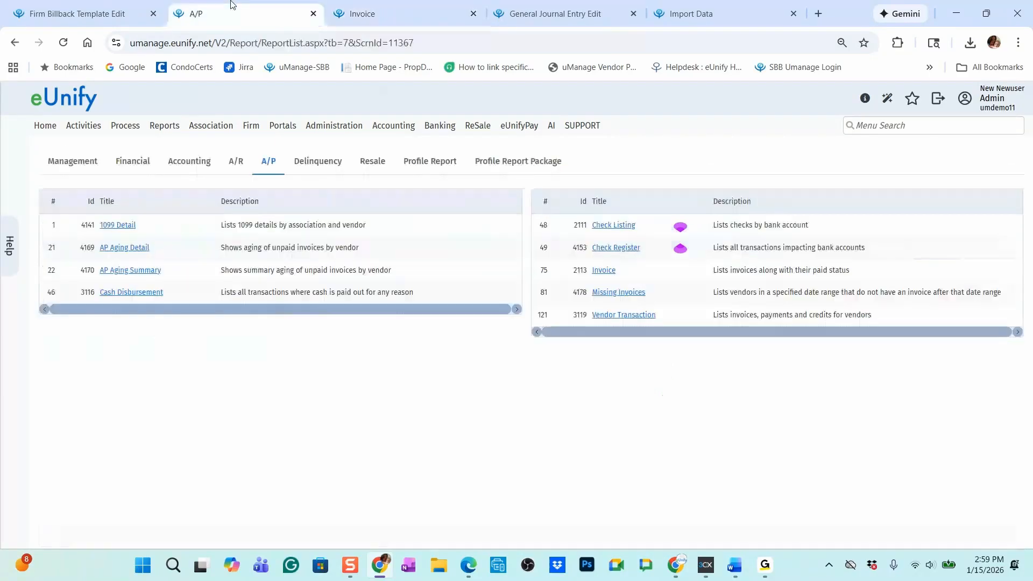
click(629, 277)
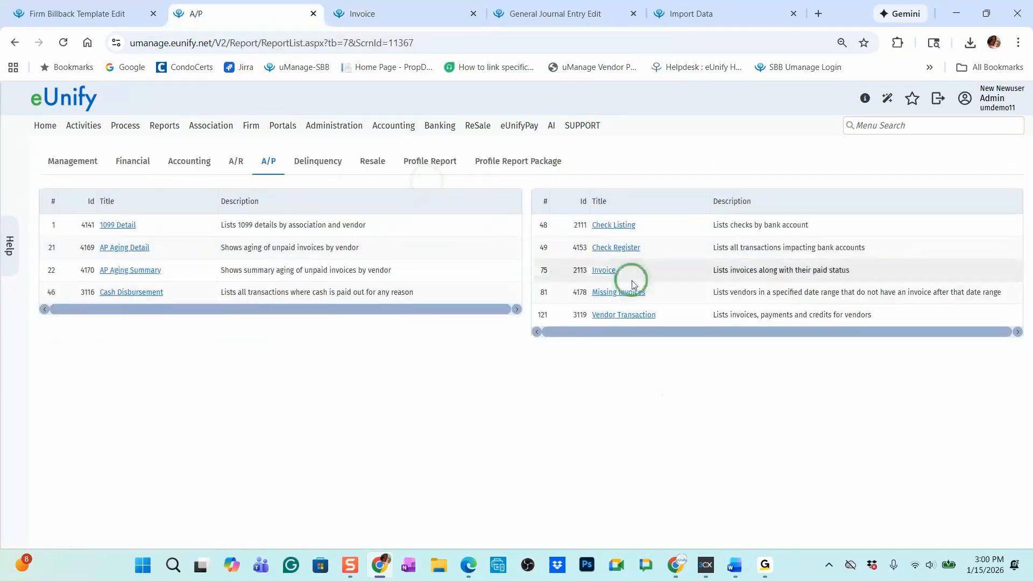